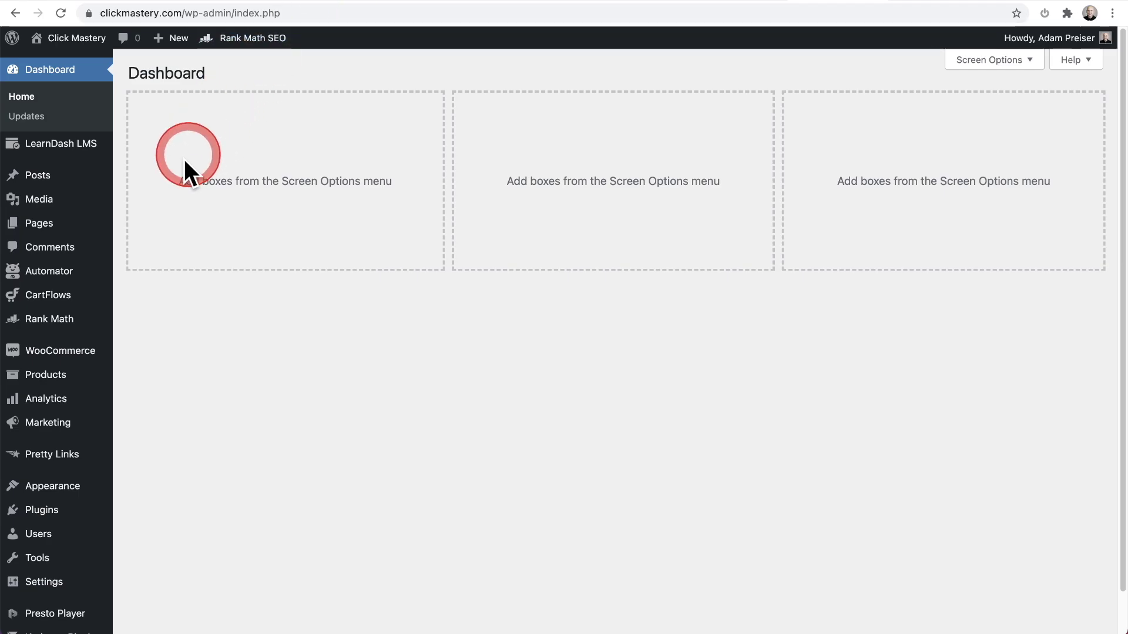
Step: Open the LearnDash course list and locate the Creating Courses course
left_click(83, 155)
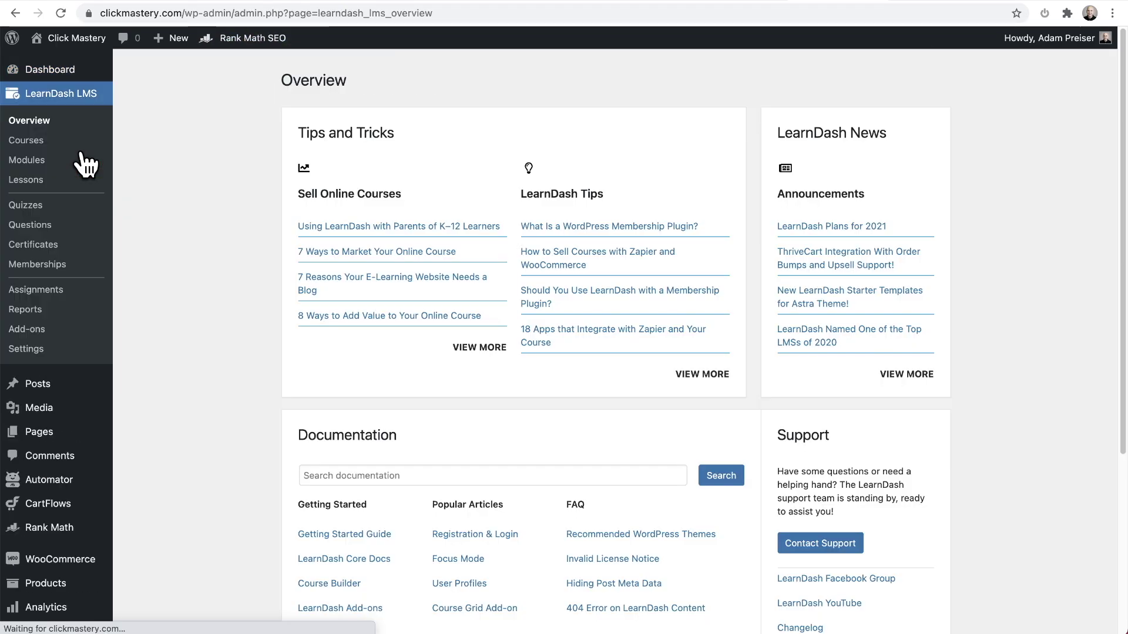
left_click(53, 143)
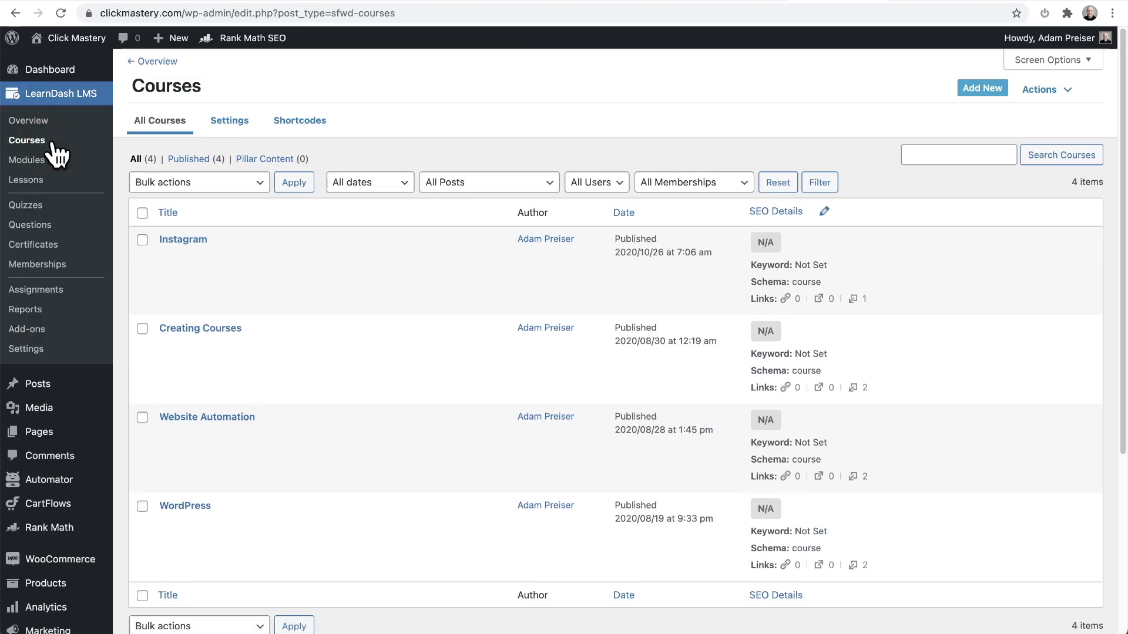
left_click(205, 334)
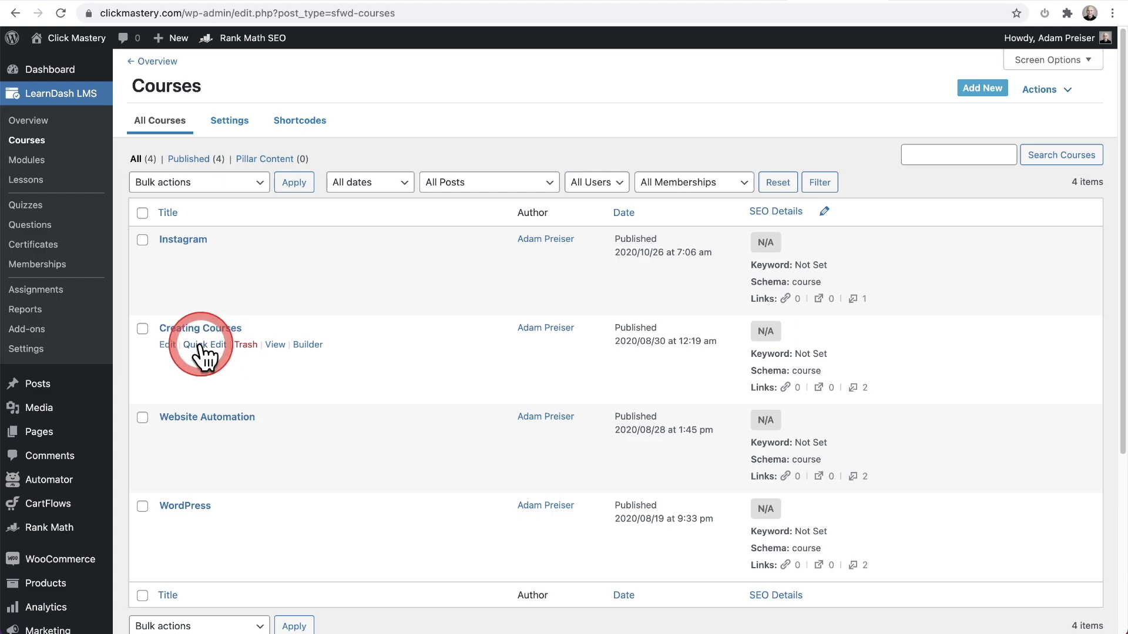
Step: Create a new LearnDash certificate titled "Creating Courses Certificate" and publish it
left_click(30, 244)
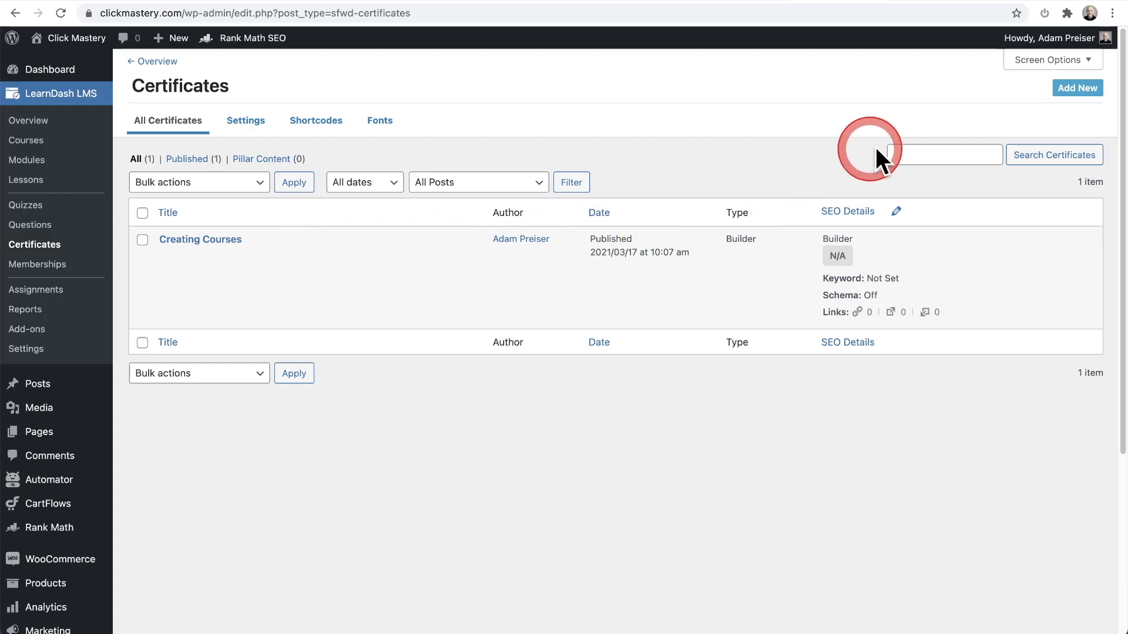
left_click(1074, 90)
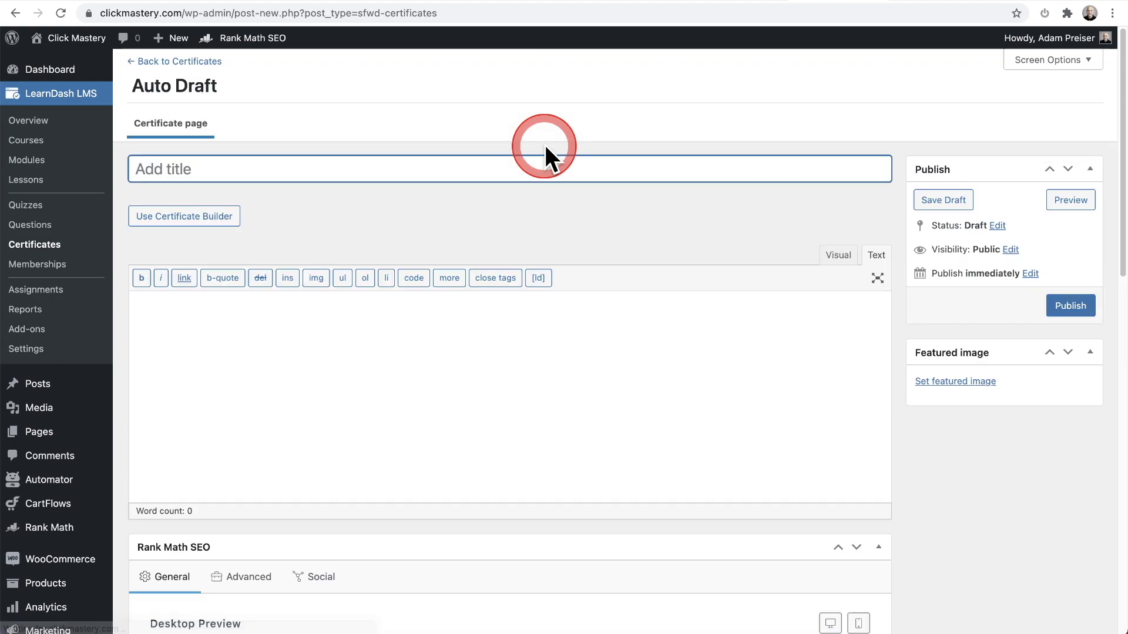
type("Creating Courses Certificate")
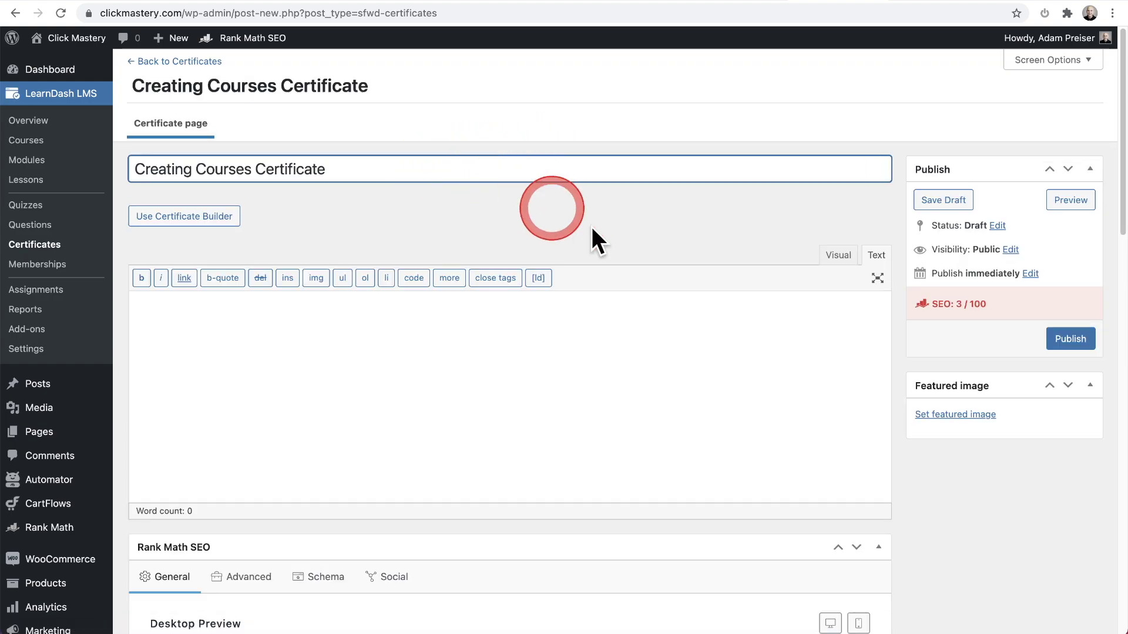
left_click(1056, 341)
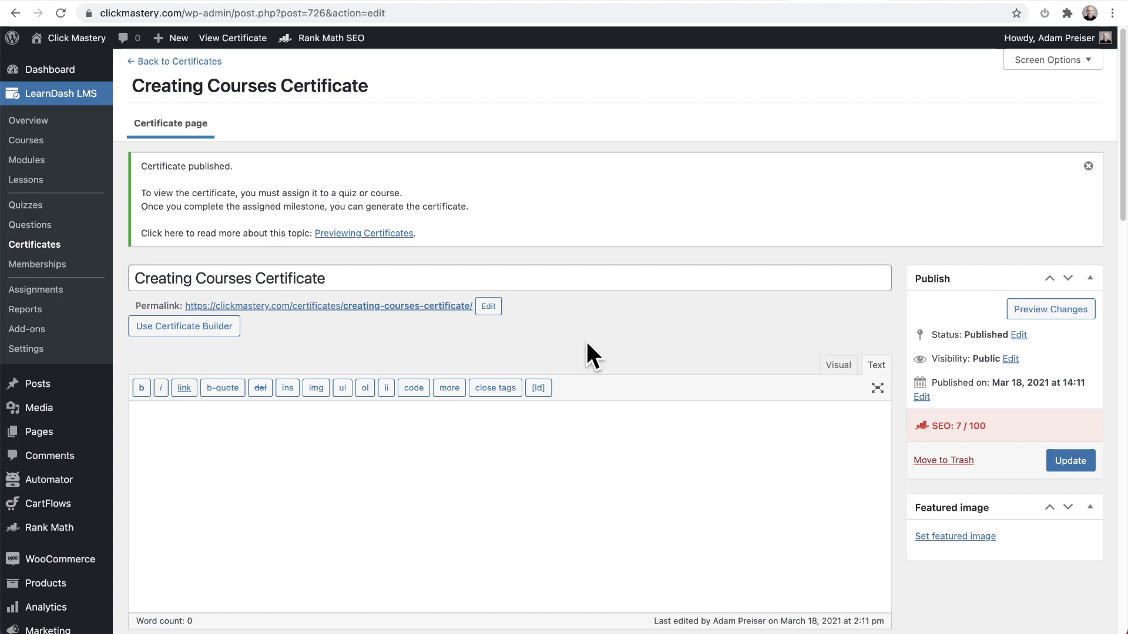
left_click(536, 465)
scroll(423, 521, "down", 5)
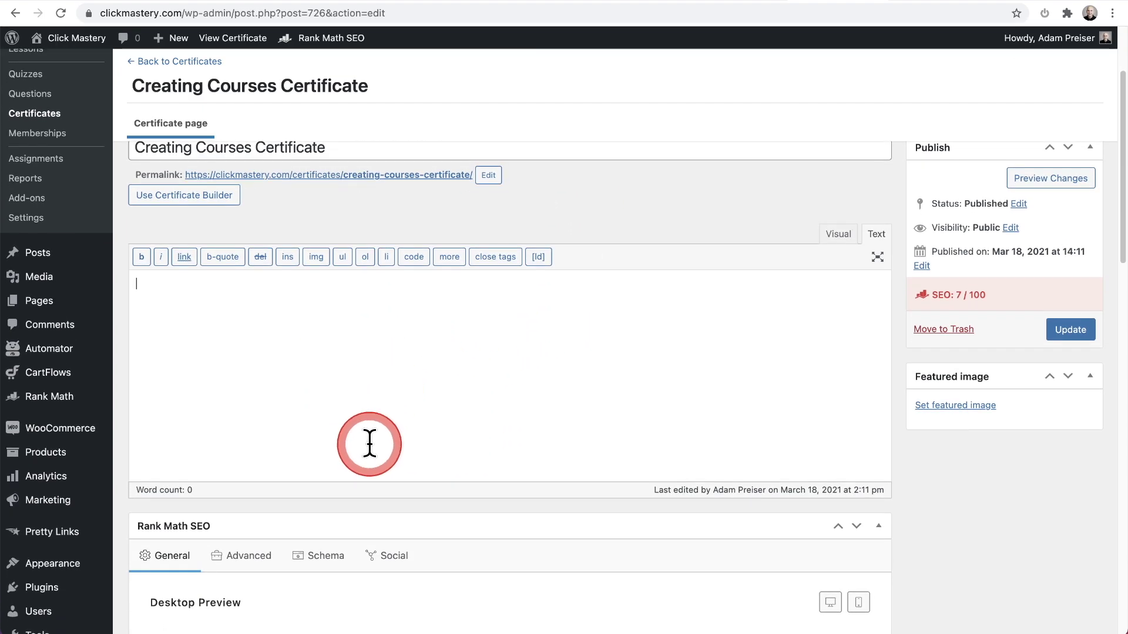
left_click(393, 387)
scroll(392, 387, "up", 5)
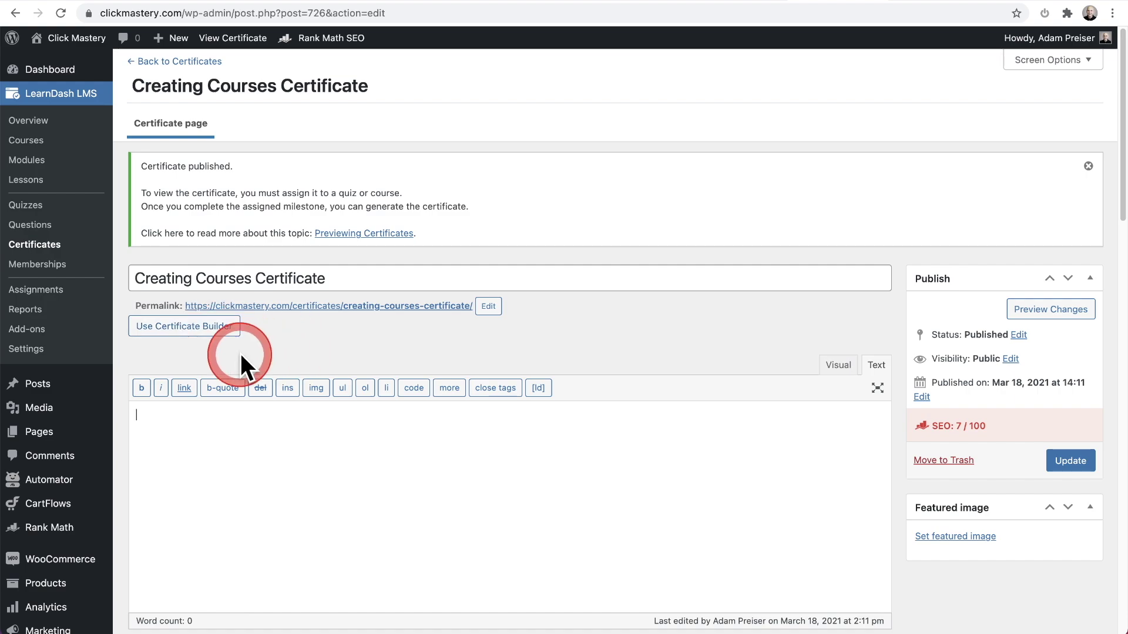
left_click(185, 329)
left_click(154, 332)
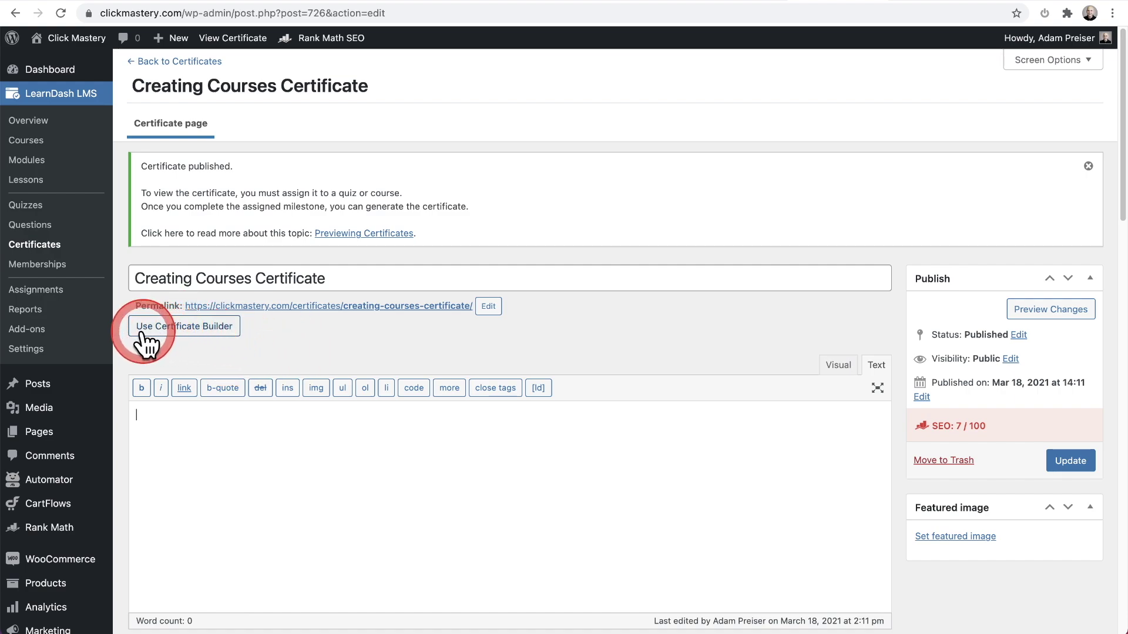
left_click(217, 329)
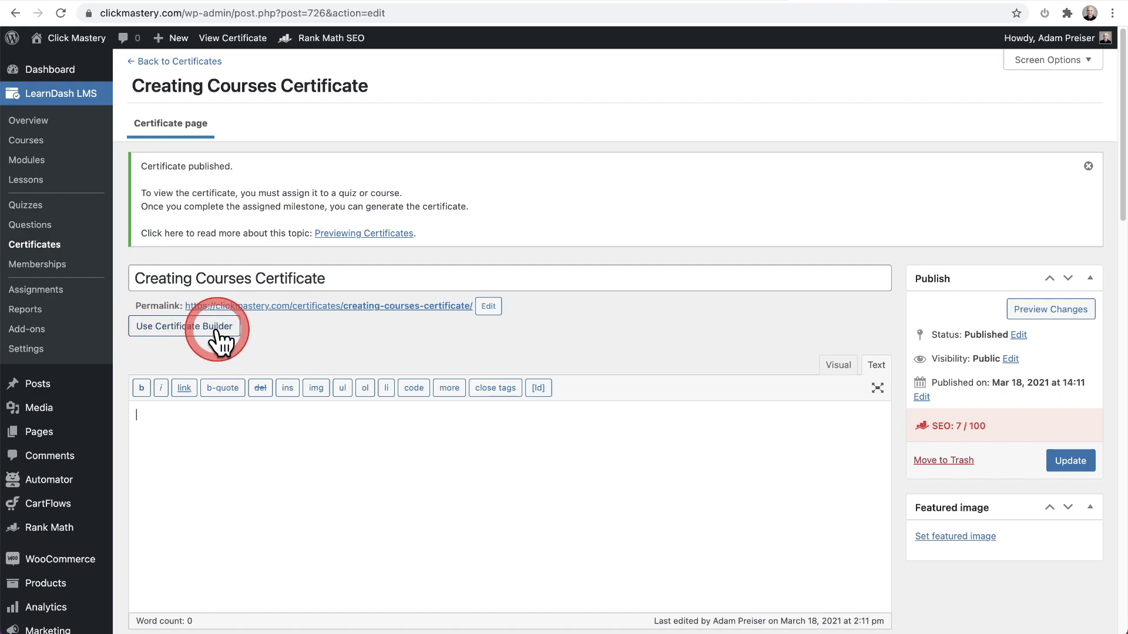
left_click(233, 330)
left_click(659, 313)
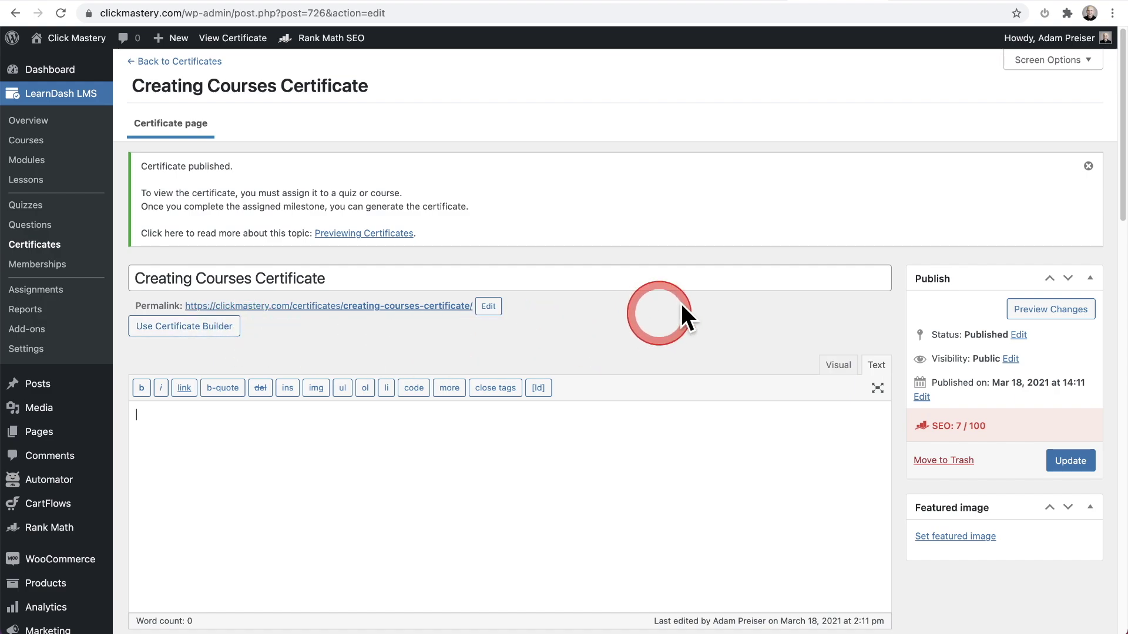
left_click(80, 316)
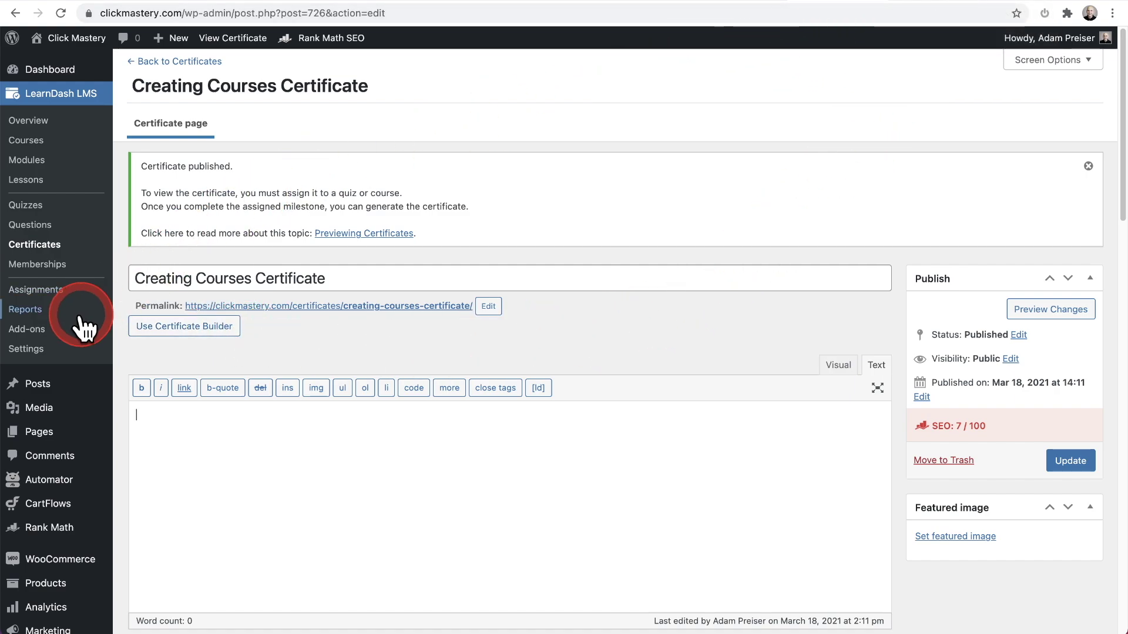
left_click(40, 334)
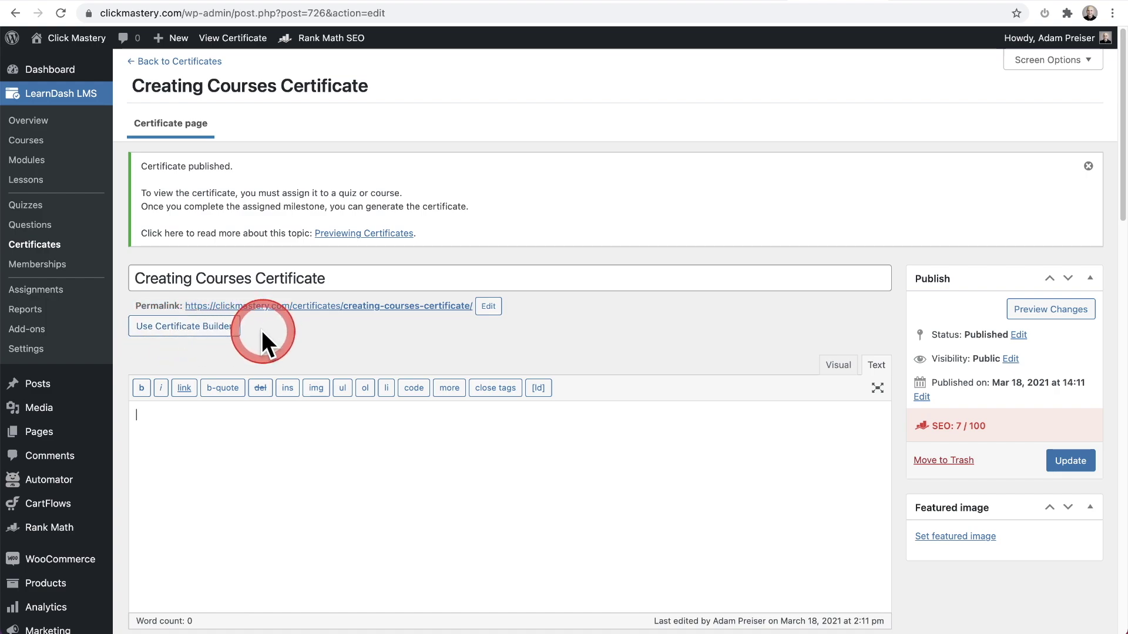
Step: Switch the certificate to the Certificate Builder and set the gold corner-ornament image as its background
left_click(166, 329)
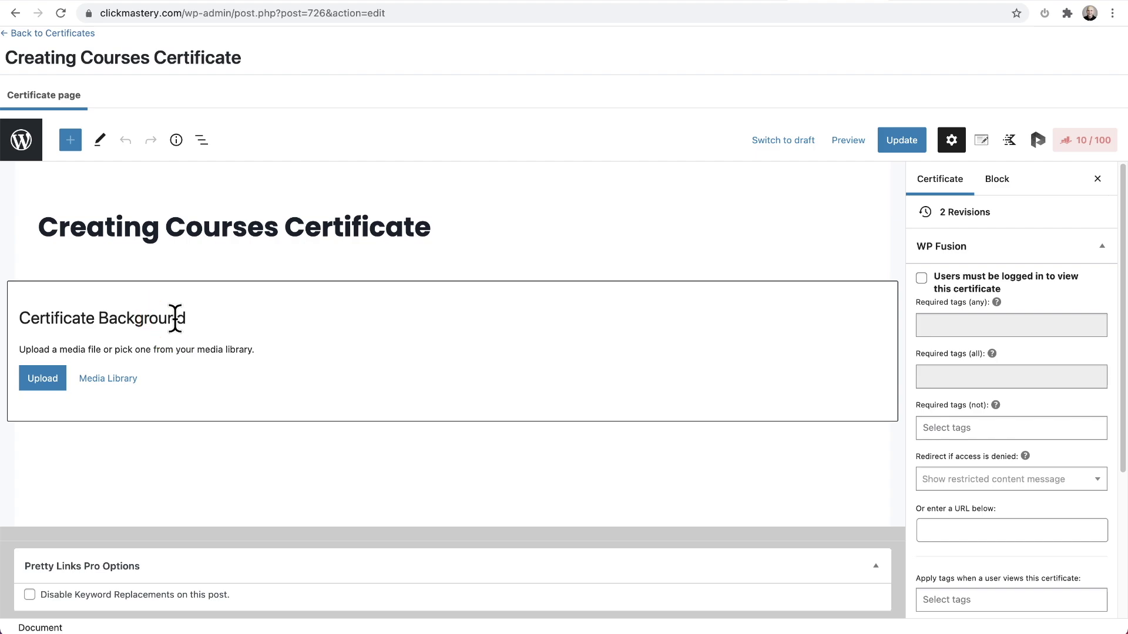
left_click(83, 350)
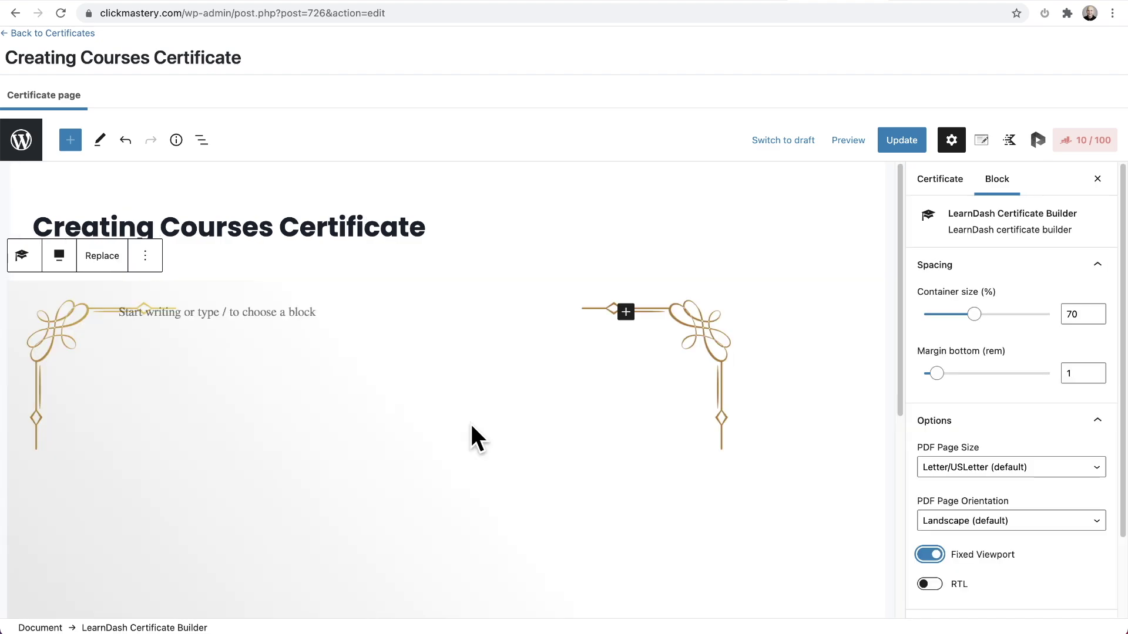
scroll(470, 422, "down", 5)
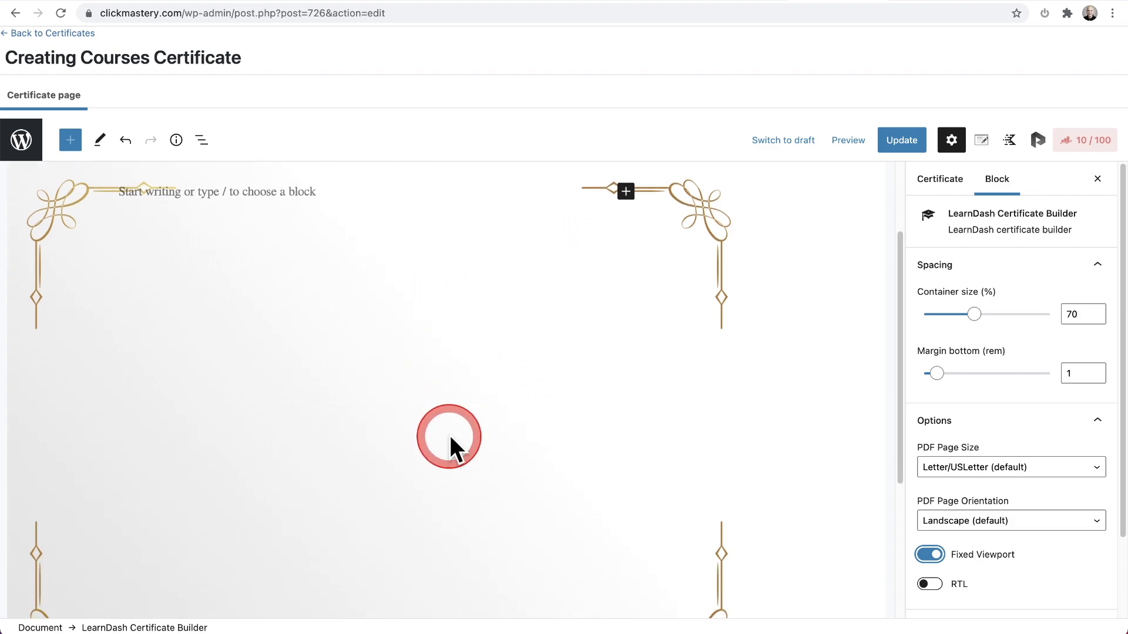
scroll(449, 436, "down", 3)
scroll(465, 431, "up", 5)
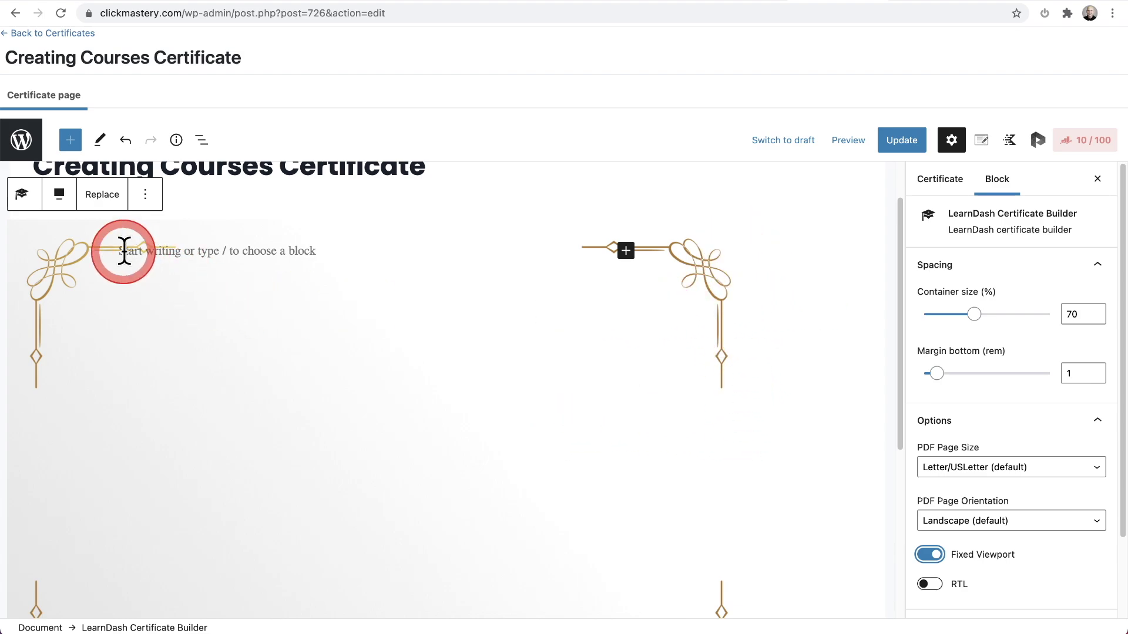
scroll(145, 401, "up", 2)
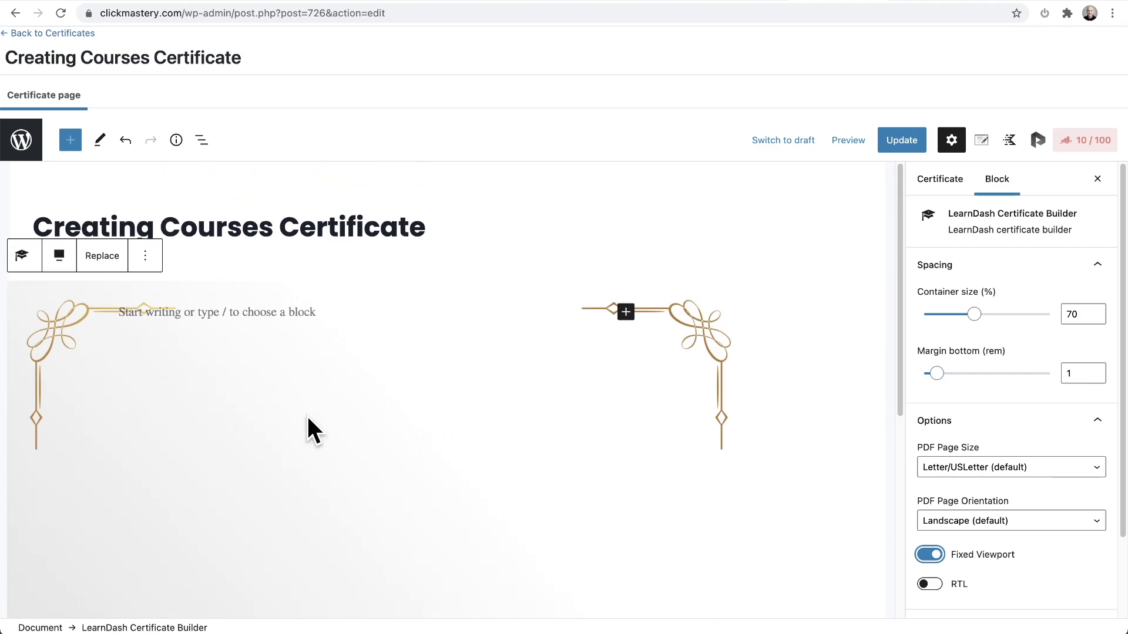
left_click(252, 299)
left_click(254, 310)
type("ghfghfghf")
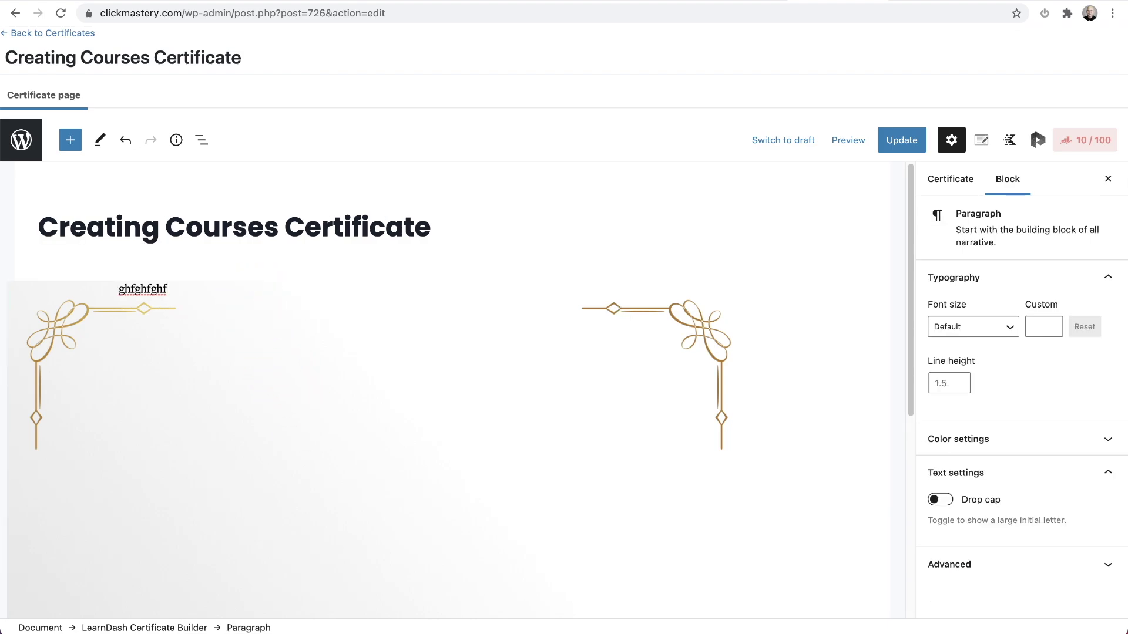
key("BackSpace")
key("BackSpace")
key("BackSpace")
key("BackSpace")
key("BackSpace")
key("BackSpace")
key("BackSpace")
key("BackSpace")
key("BackSpace")
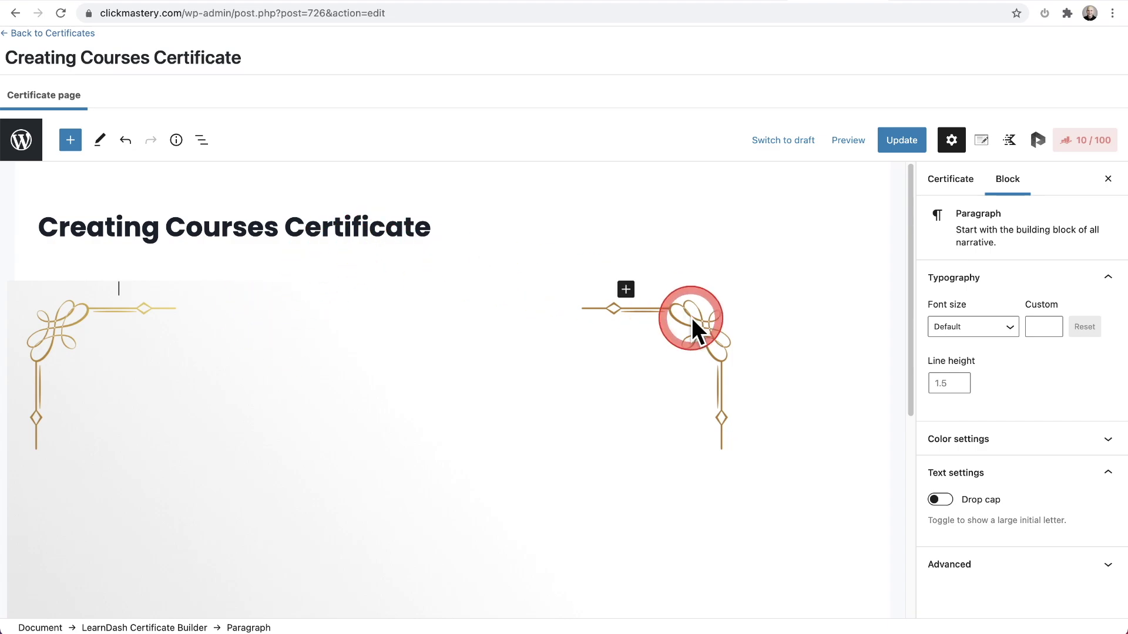
Step: Turn off Fixed Viewport for the LearnDash Certificate Builder block
left_click(830, 357)
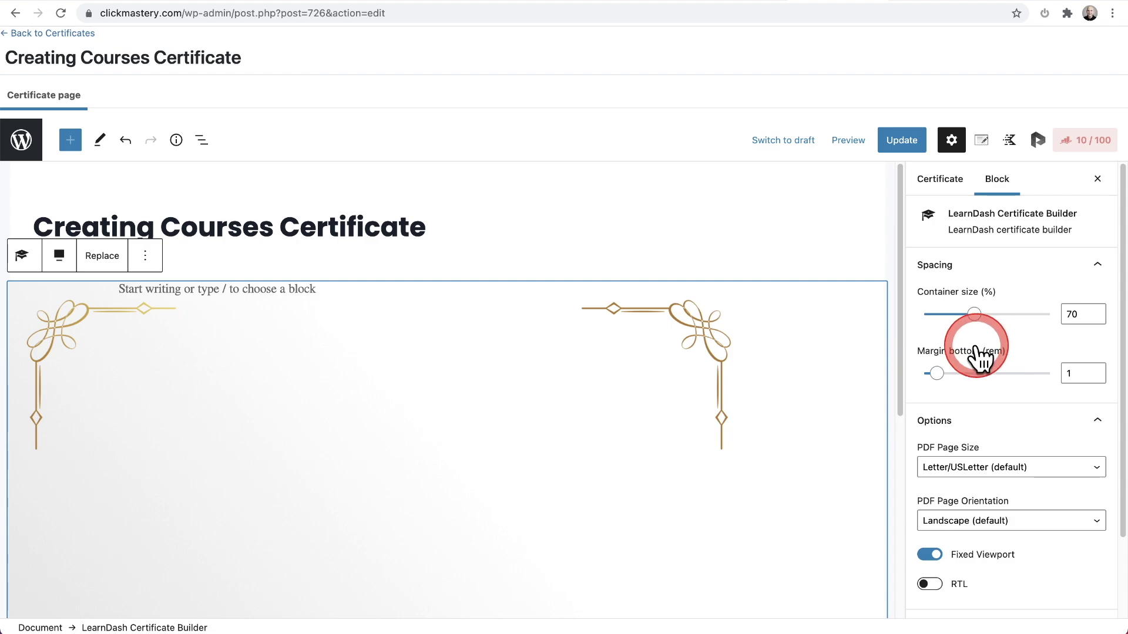
left_click(993, 355)
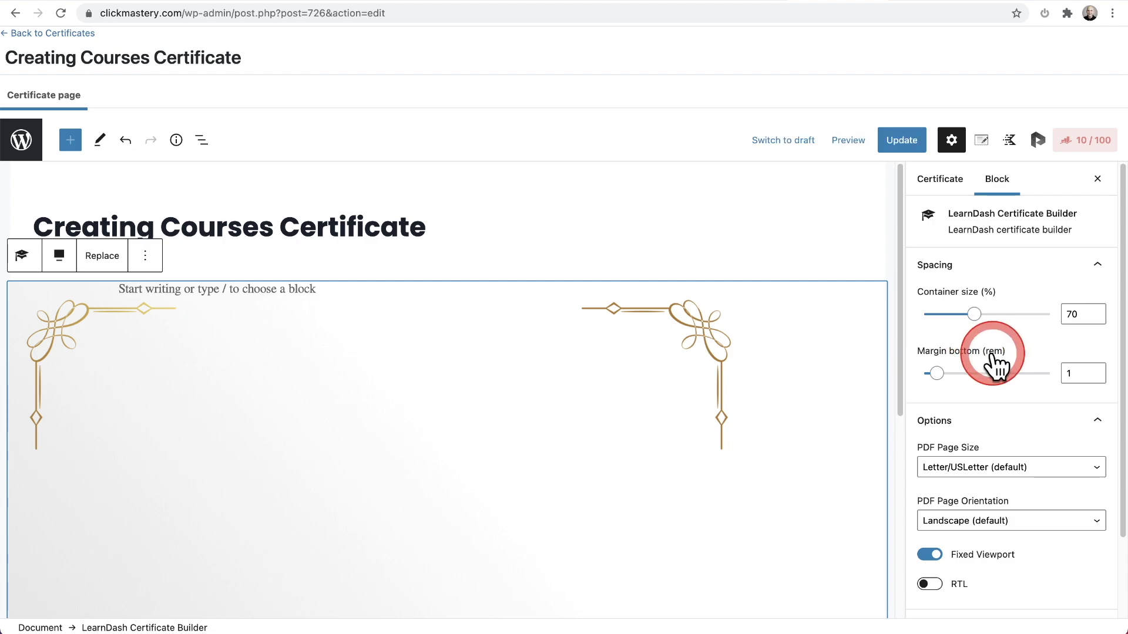
scroll(995, 358, "down", 3)
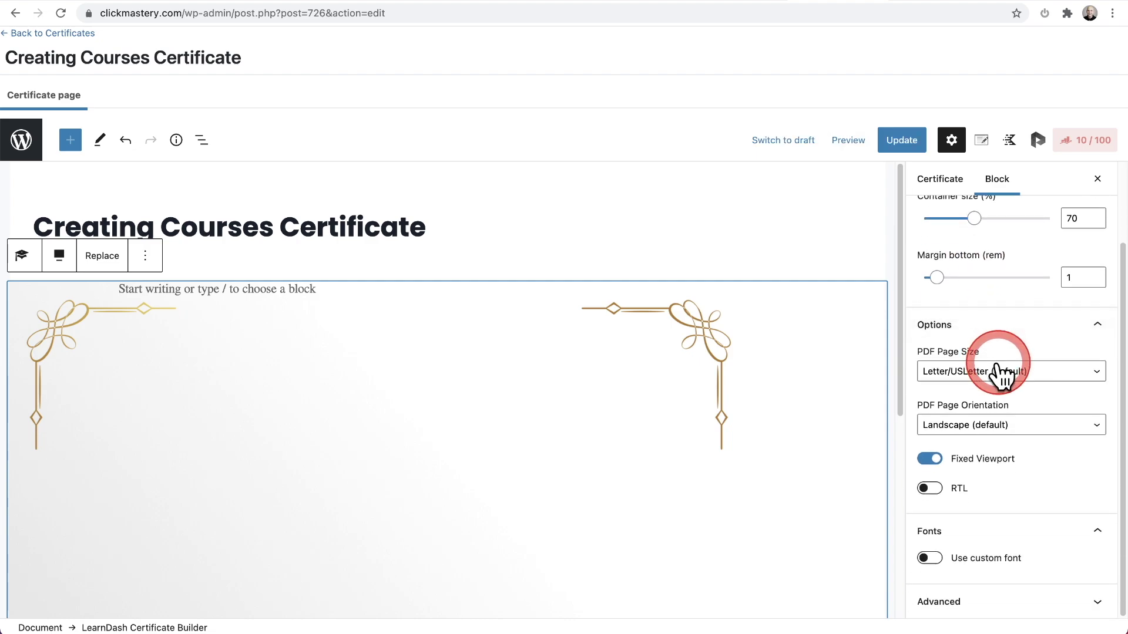
left_click(930, 460)
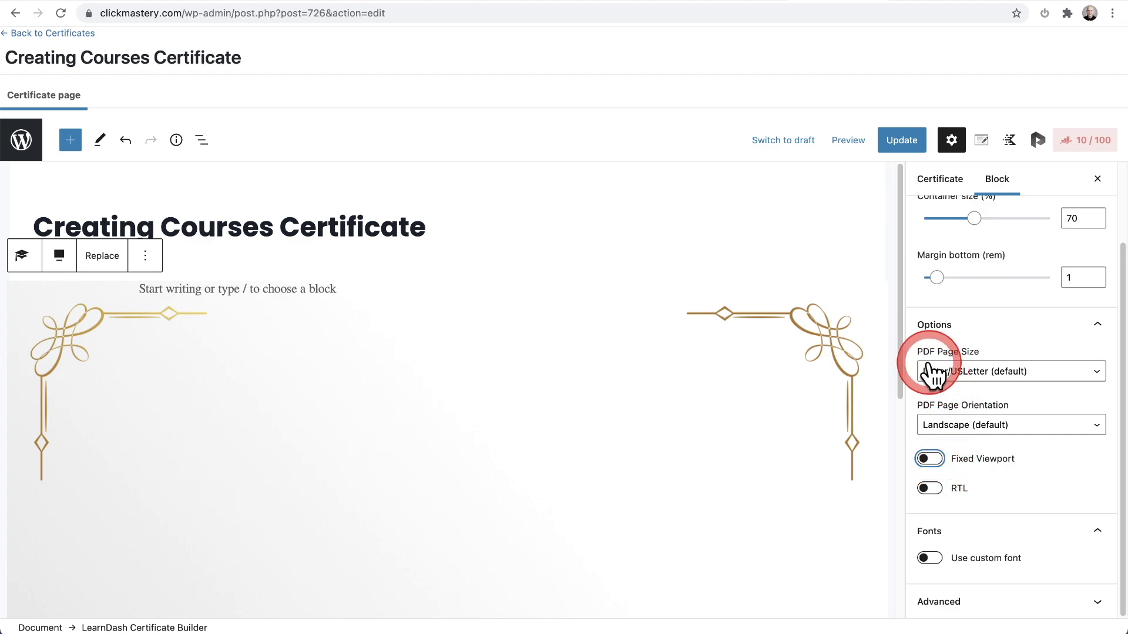
Step: Check the PDF page size and page orientation choices of the certificate block
left_click(986, 385)
left_click(981, 372)
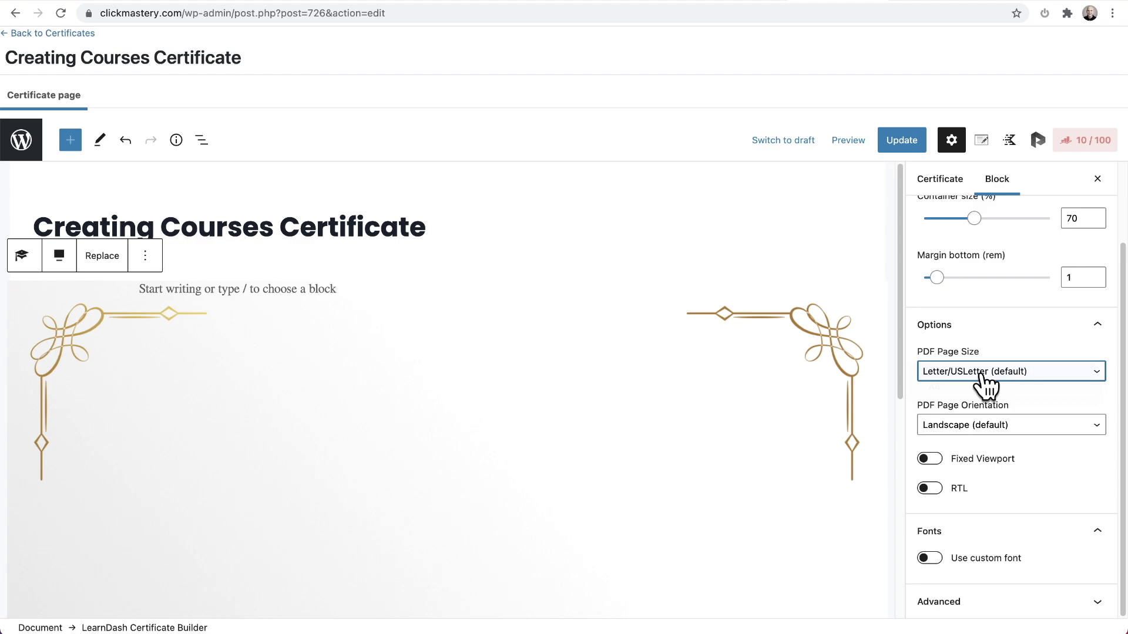
left_click(981, 425)
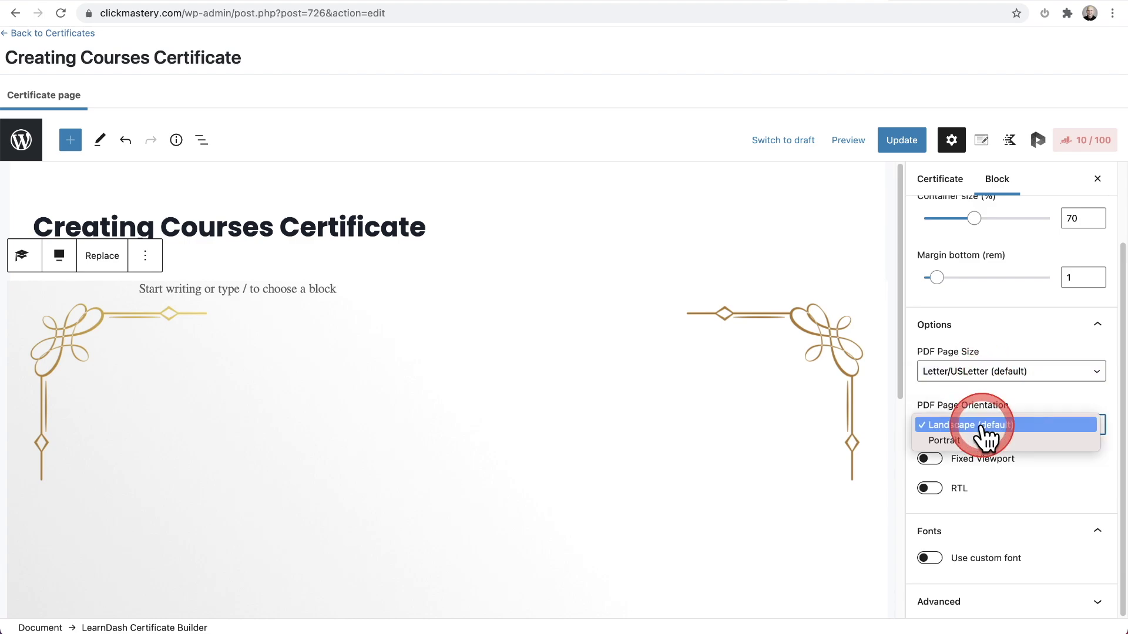
left_click(1049, 491)
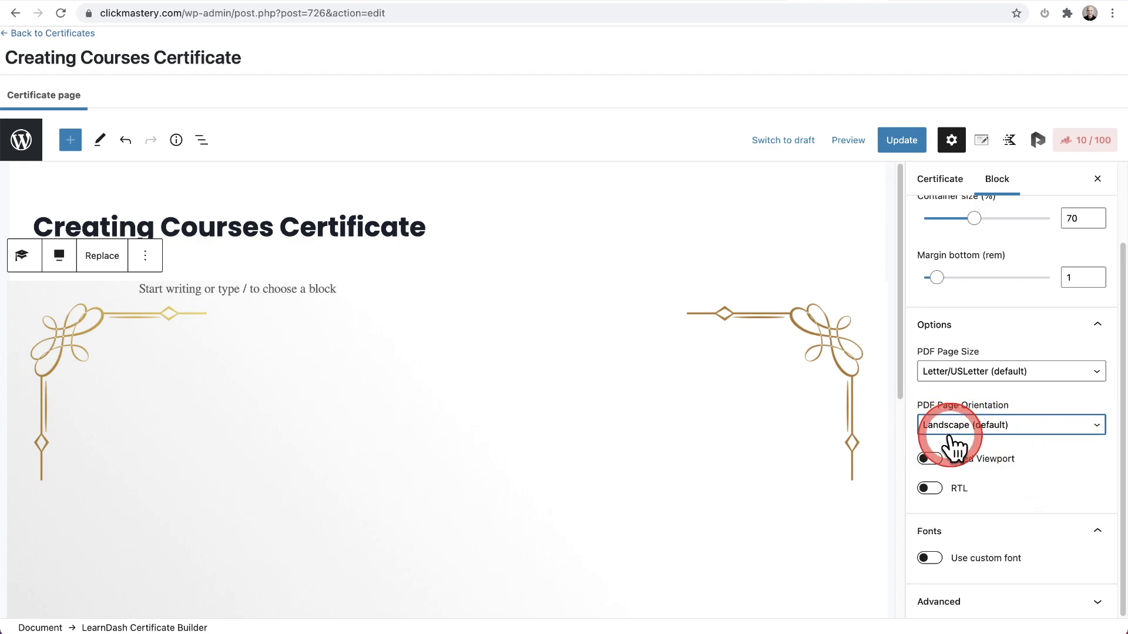
Step: Select the empty first paragraph on the certificate and browse the blocks available for insertion
scroll(949, 446, "up", 2)
left_click(515, 385)
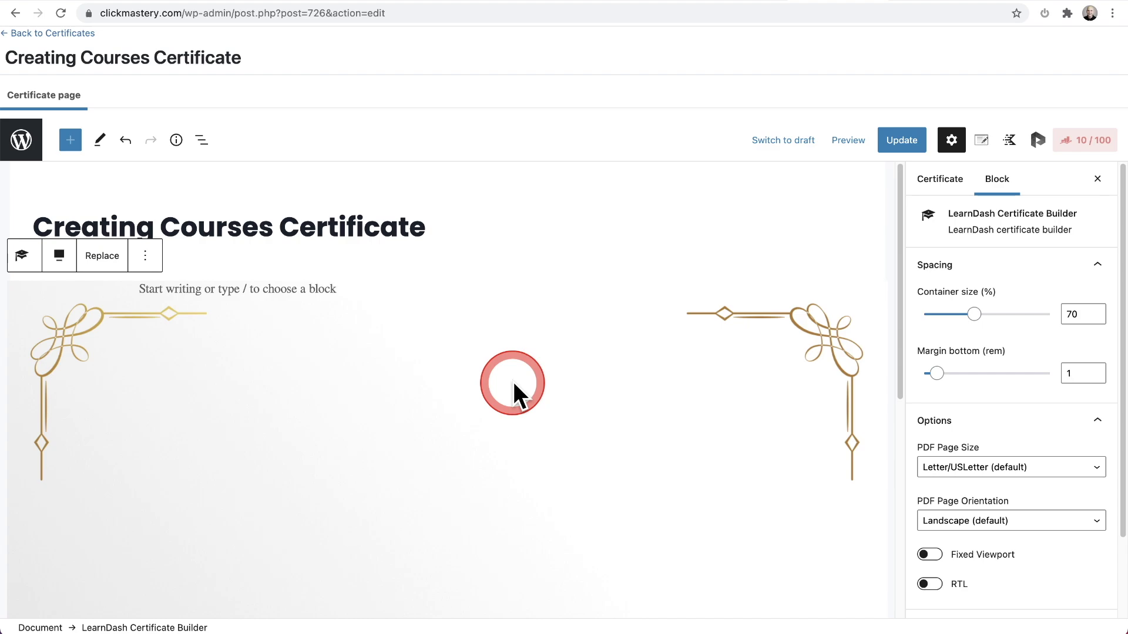
scroll(512, 380, "down", 5)
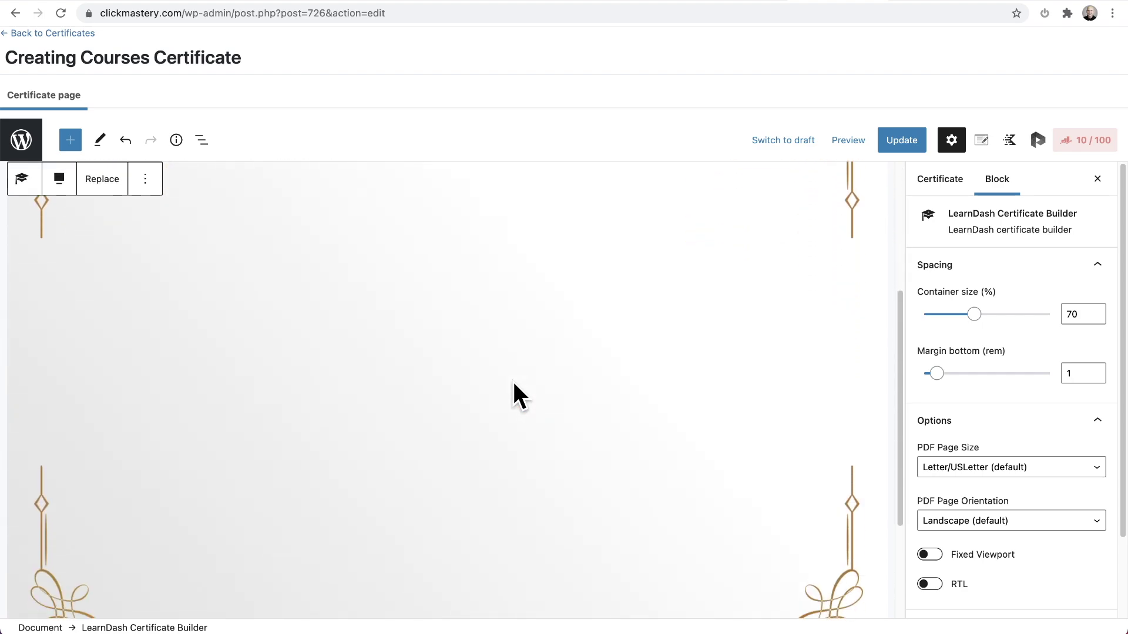
left_click(485, 379)
scroll(410, 383, "up", 5)
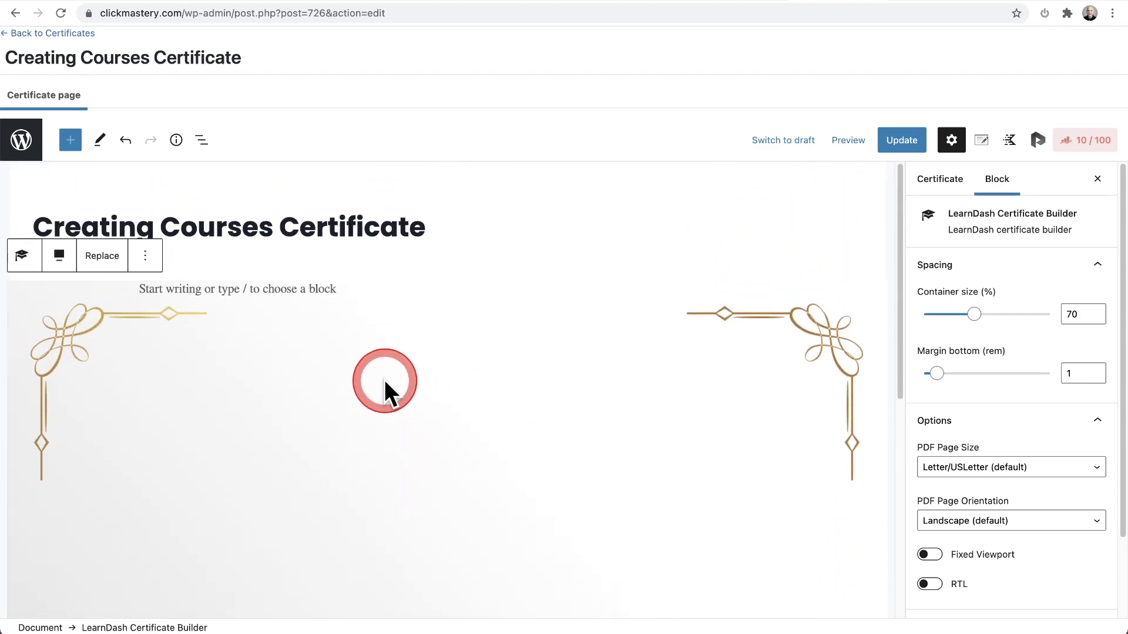
left_click(207, 292)
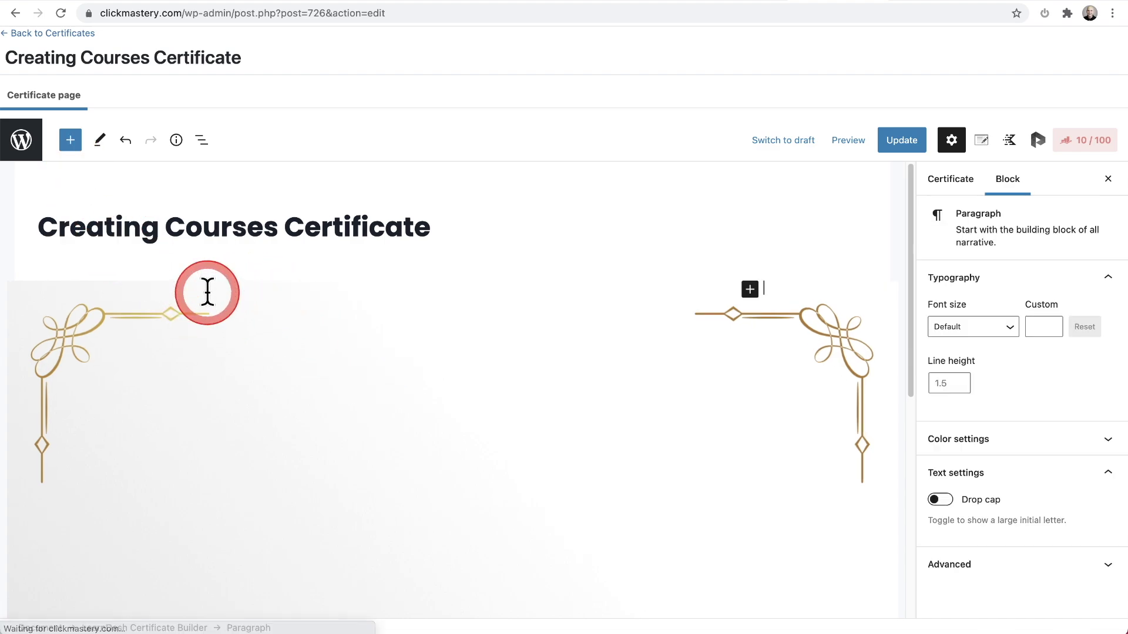
left_click(70, 141)
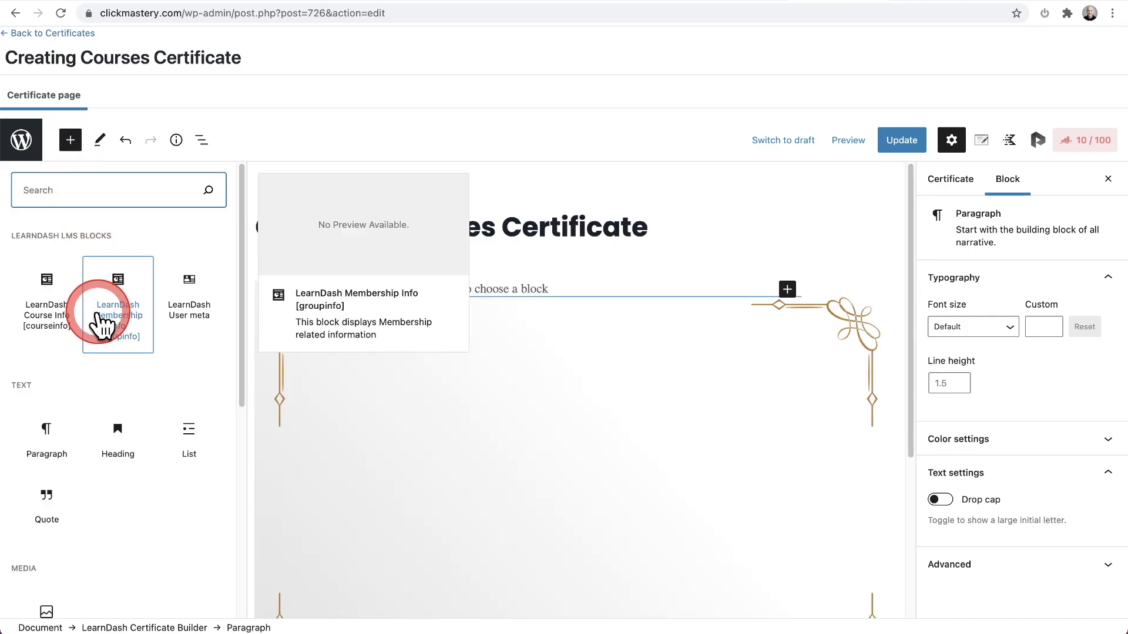
scroll(115, 485, "down", 3)
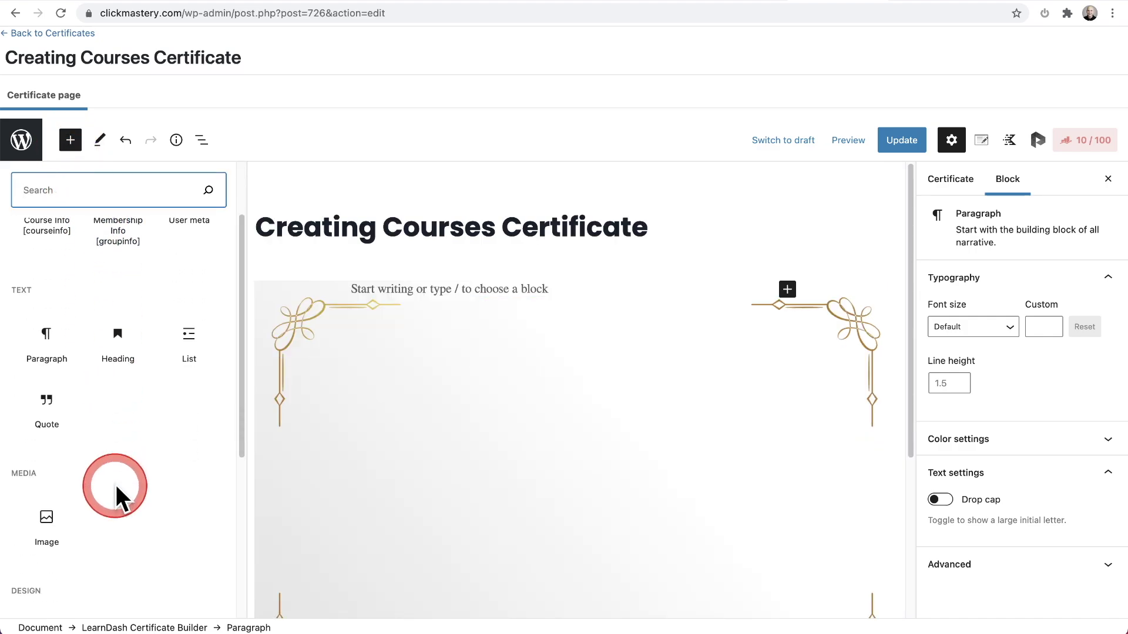
scroll(115, 482, "up", 3)
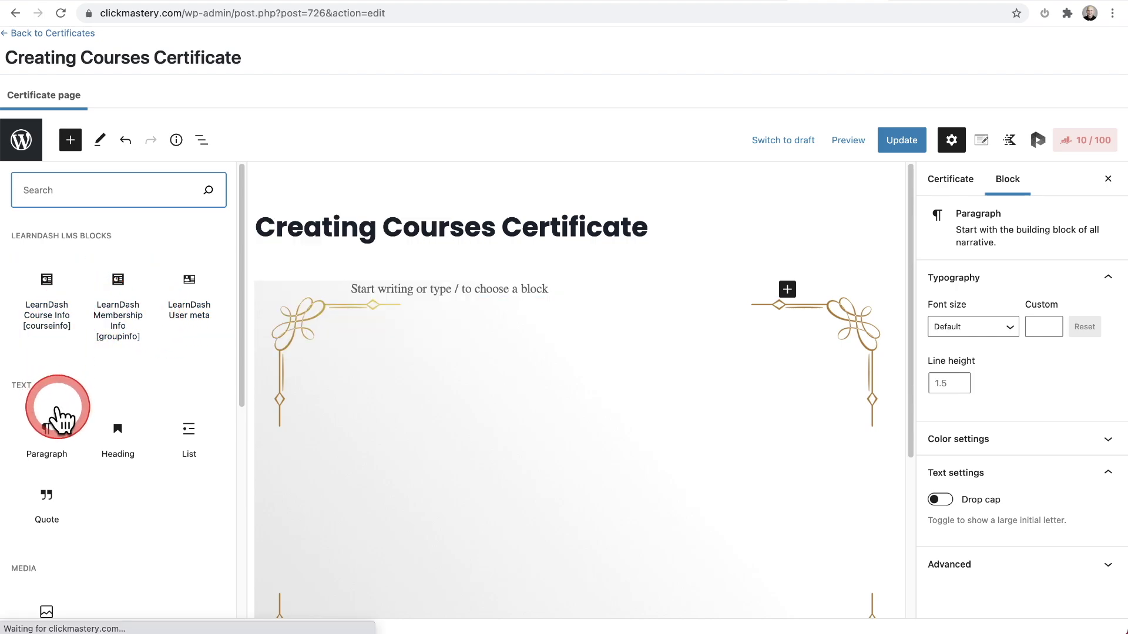
Step: Look through the Text, Media, Design and Widgets blocks available for the certificate, including Columns, Separator and Shortcode
scroll(115, 495, "down", 1)
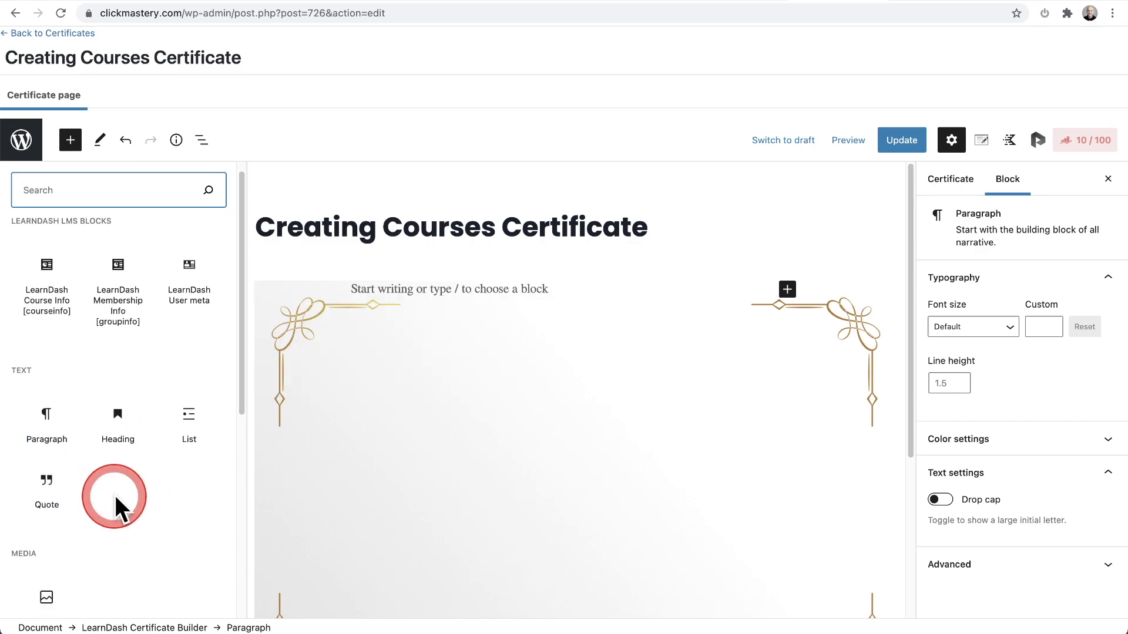
scroll(116, 495, "down", 2)
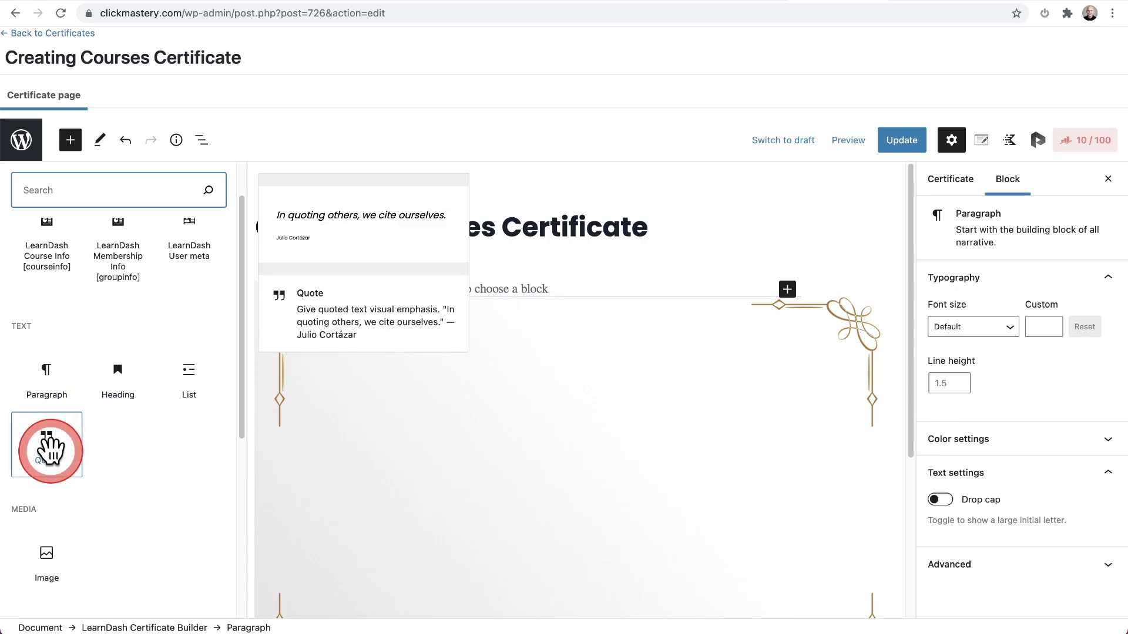
scroll(160, 436, "down", 5)
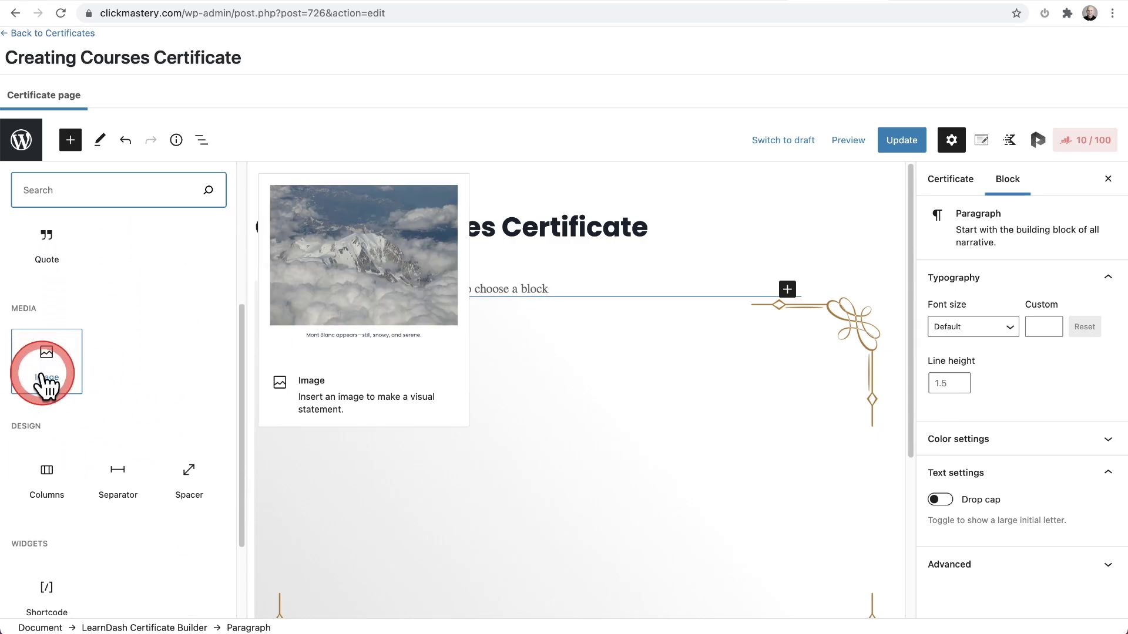
scroll(46, 385, "down", 3)
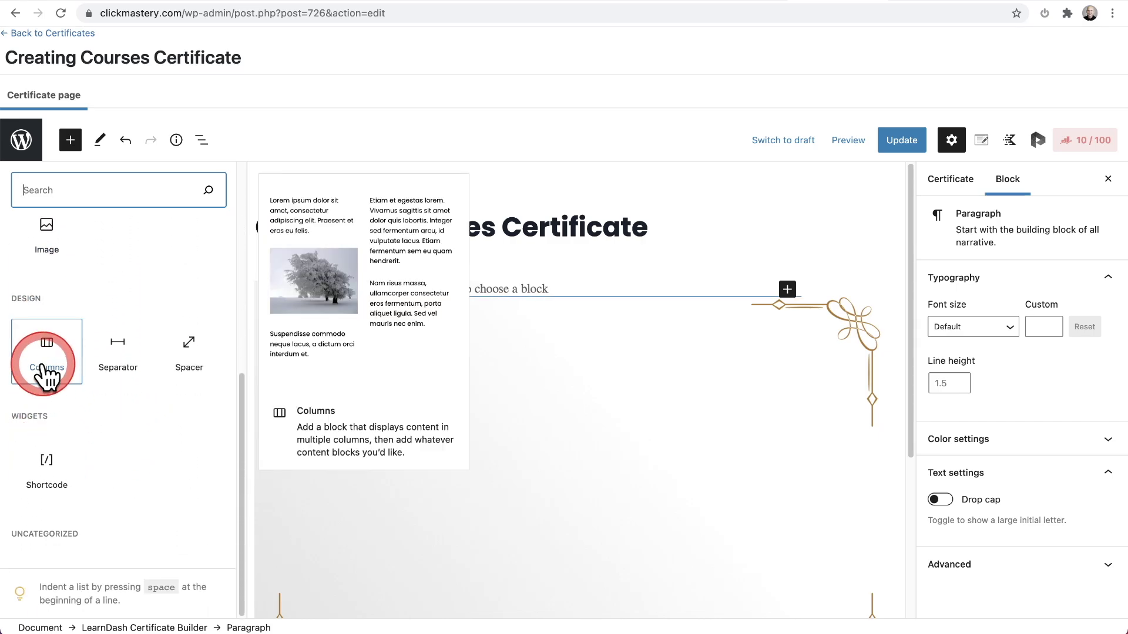
left_click(45, 378)
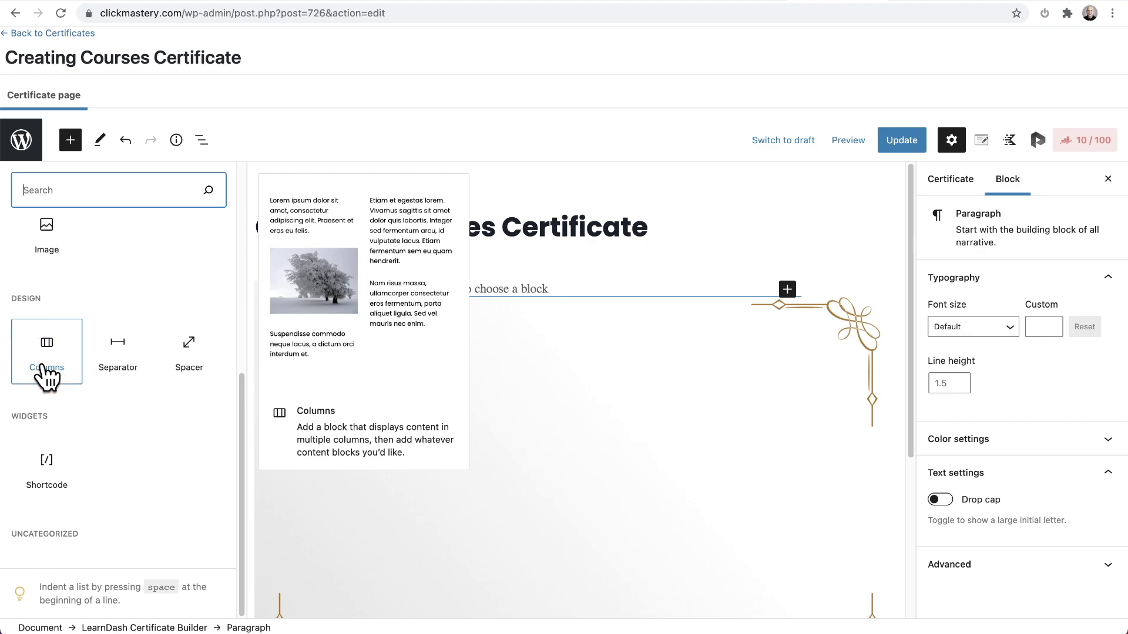
left_click(44, 379)
left_click(114, 364)
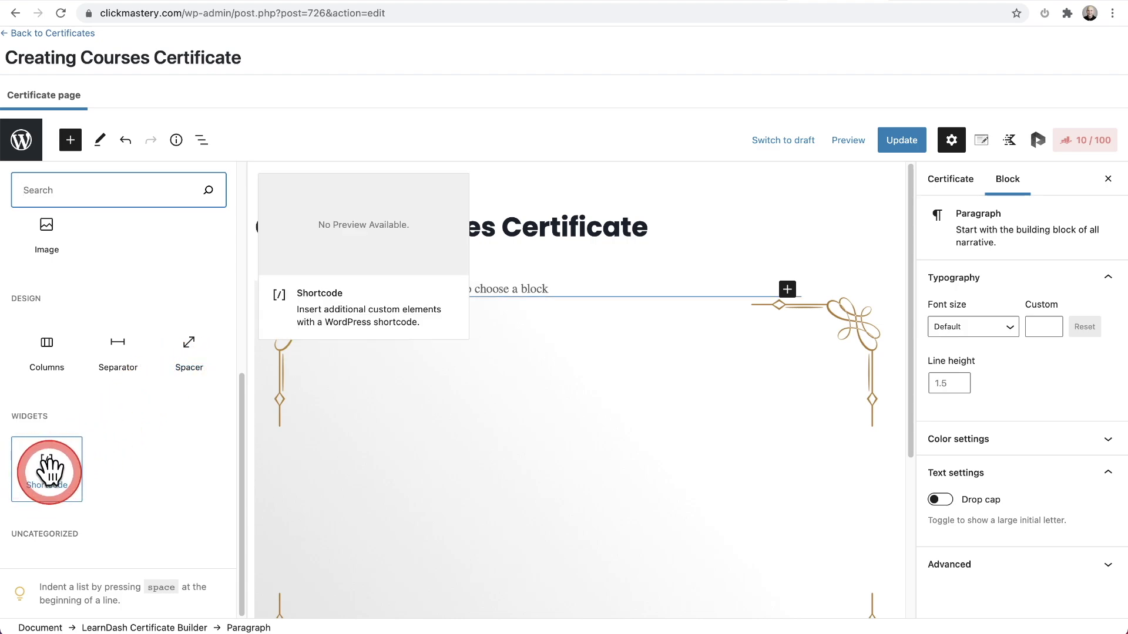
left_click_drag(50, 464, 382, 440)
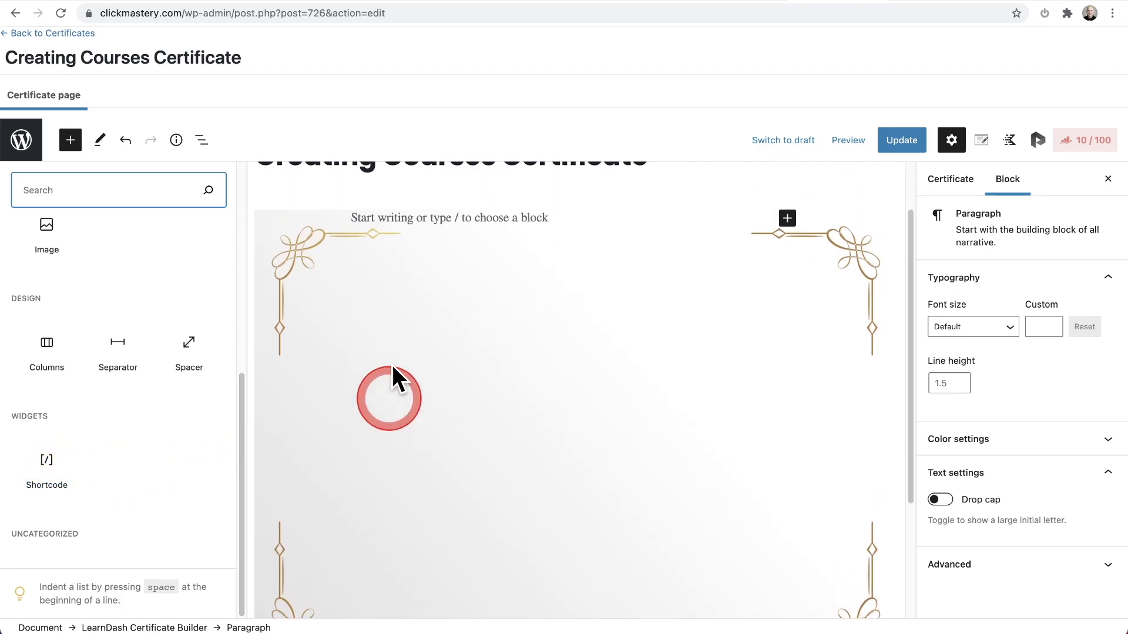
Step: Insert a Spacer block at the top of the certificate, in place of the empty first paragraph
left_click(387, 222)
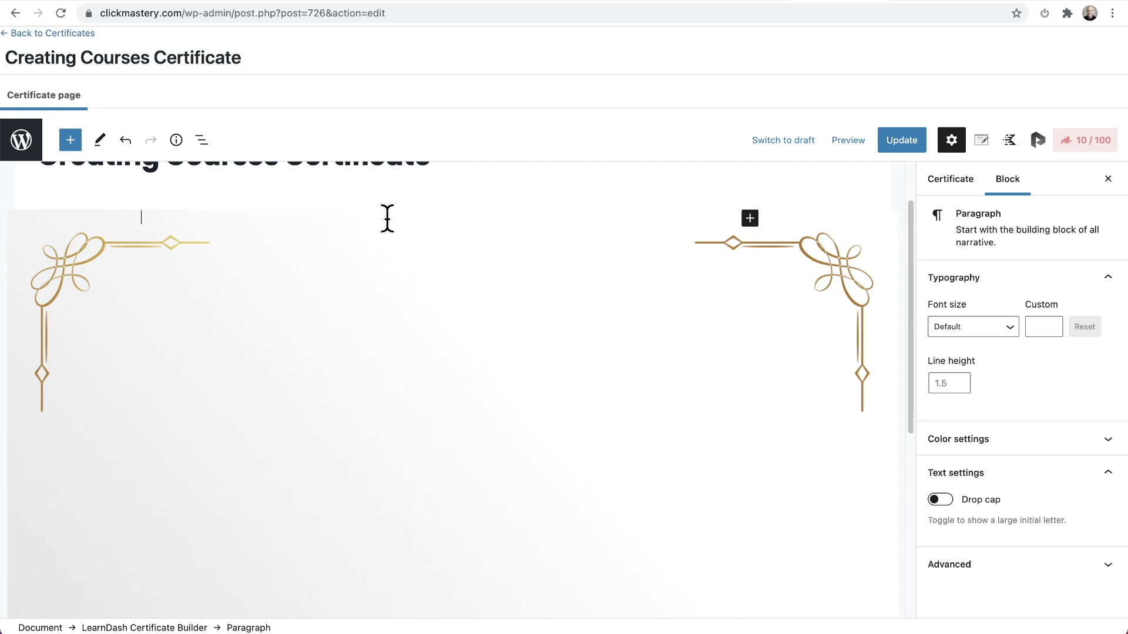
left_click(750, 218)
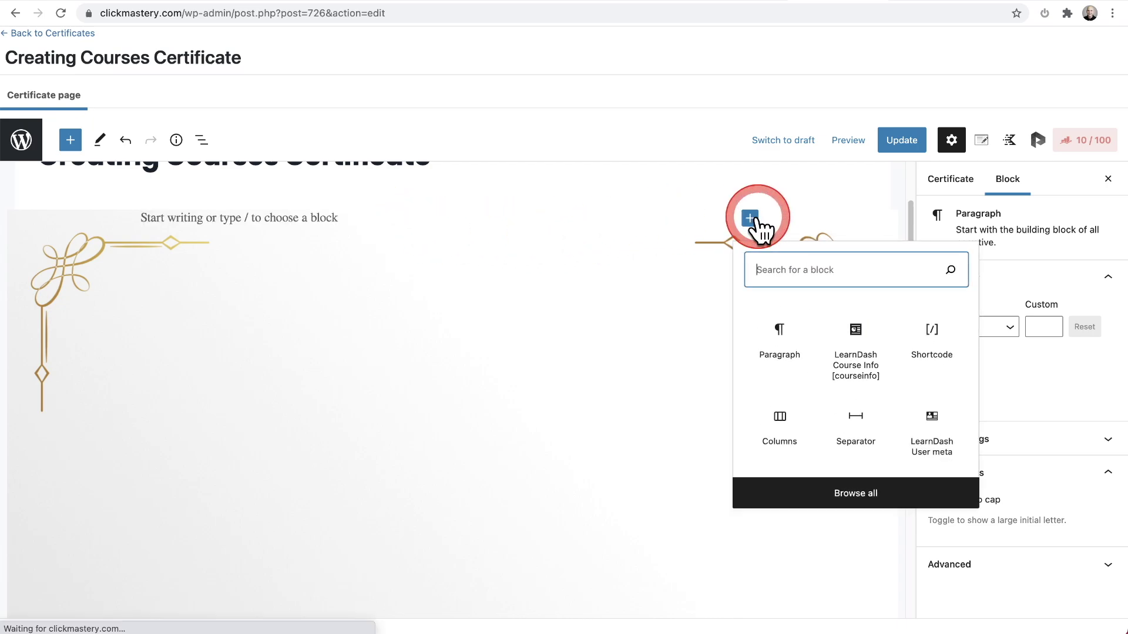
type("spac")
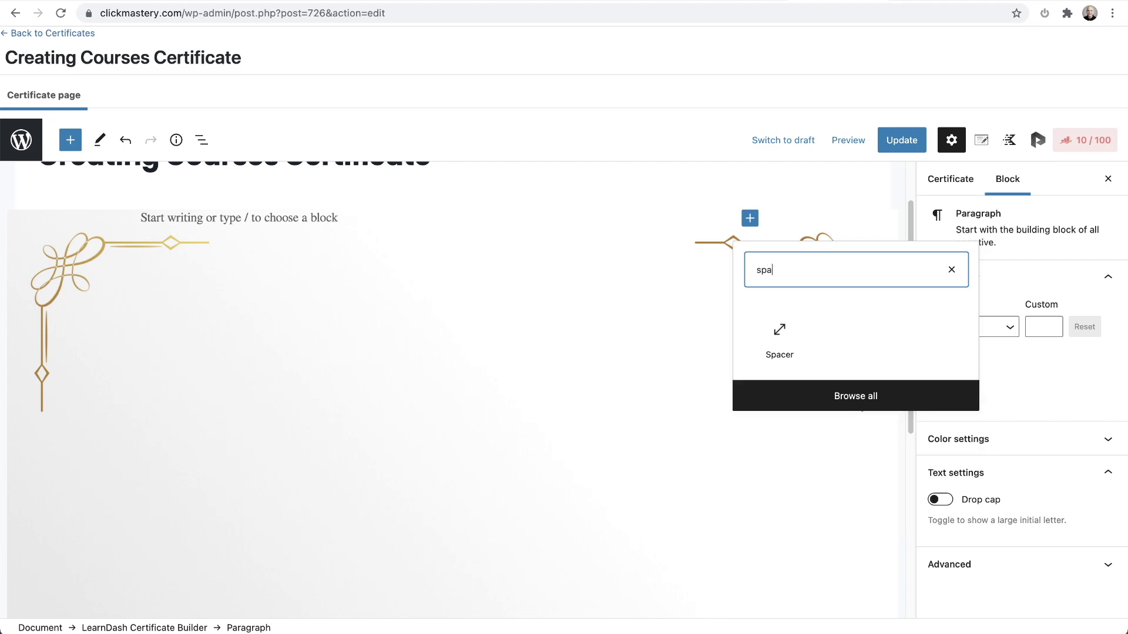
left_click(781, 329)
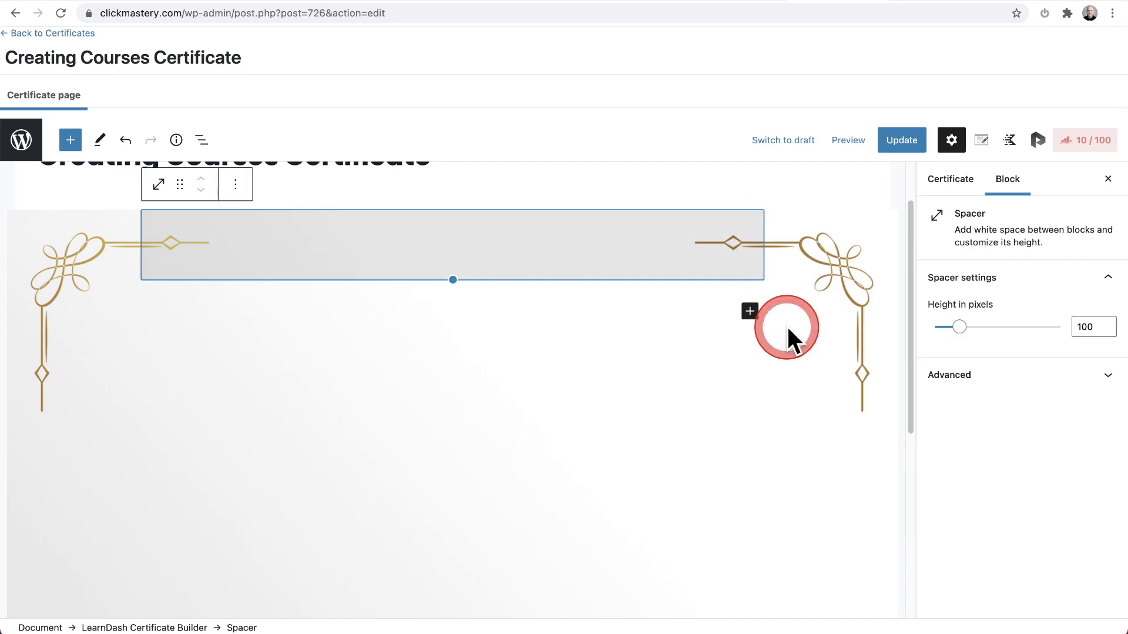
left_click(438, 269)
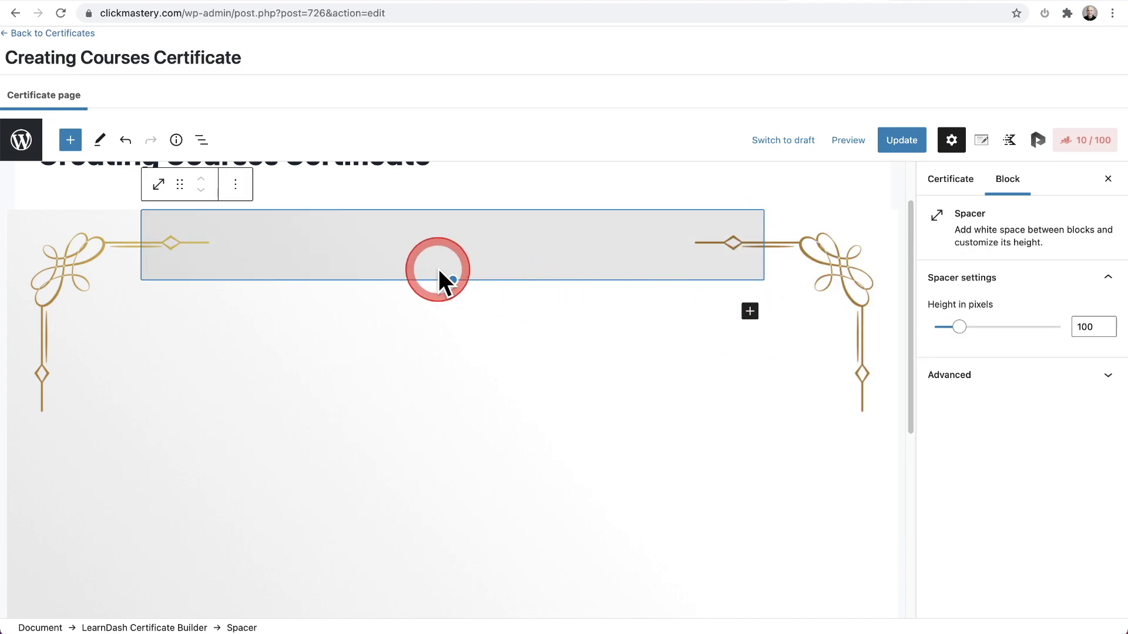
mouse_move(443, 284)
left_mouse_down()
mouse_move(486, 302)
mouse_move(446, 306)
left_mouse_up()
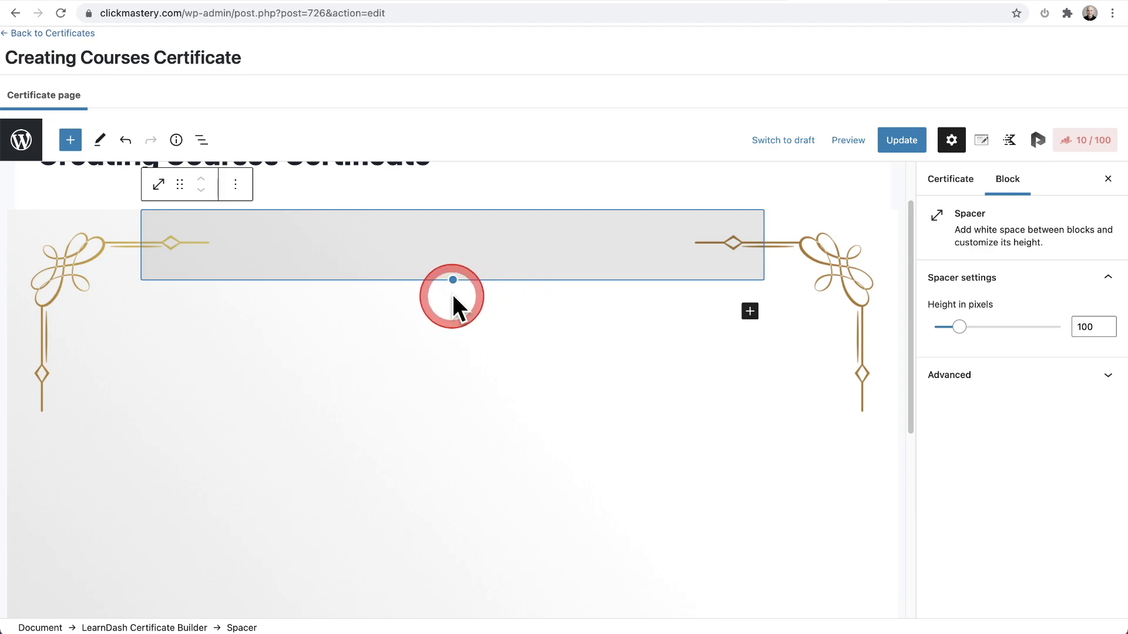
mouse_move(456, 289)
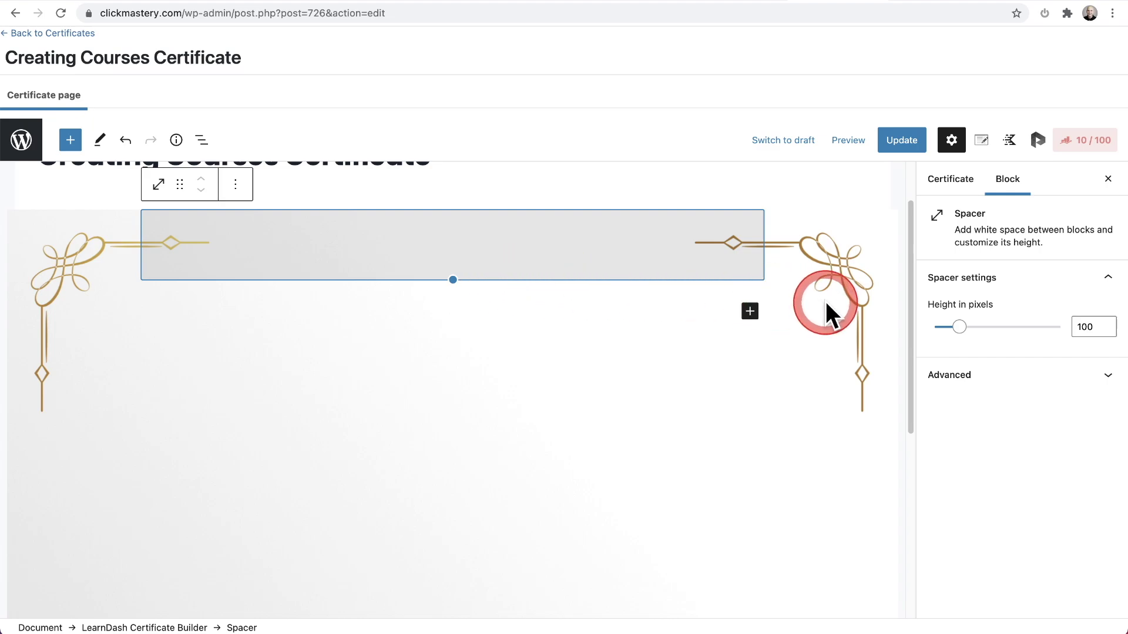
left_click_drag(950, 318, 945, 316)
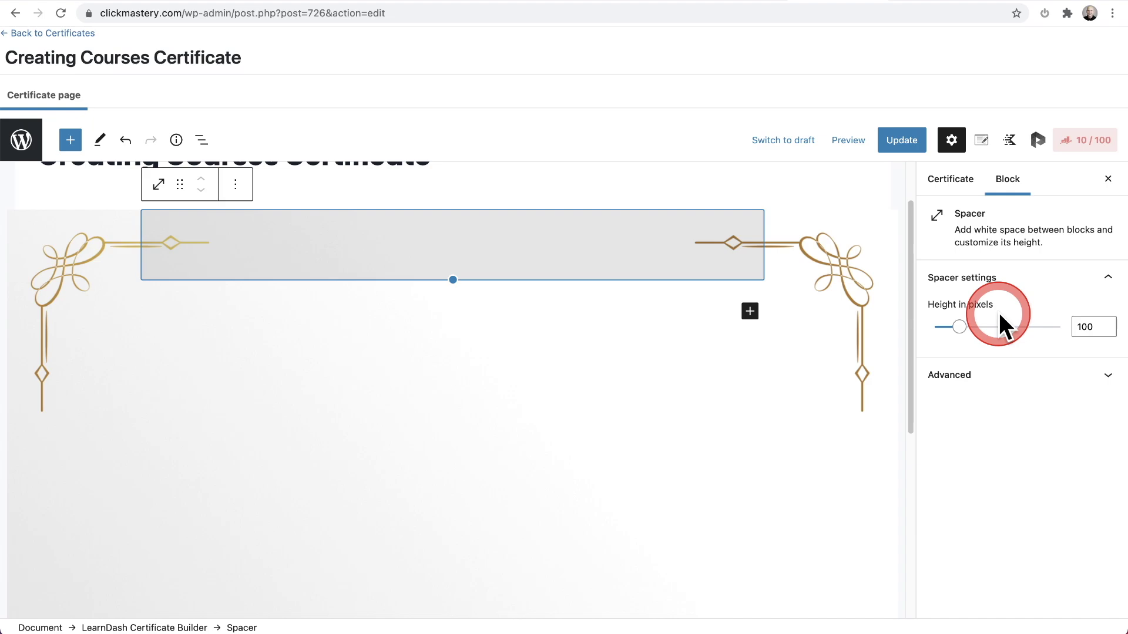
Step: Add a paragraph reading "Certificate Of Completion" below the spacer and center its text
left_click(435, 305)
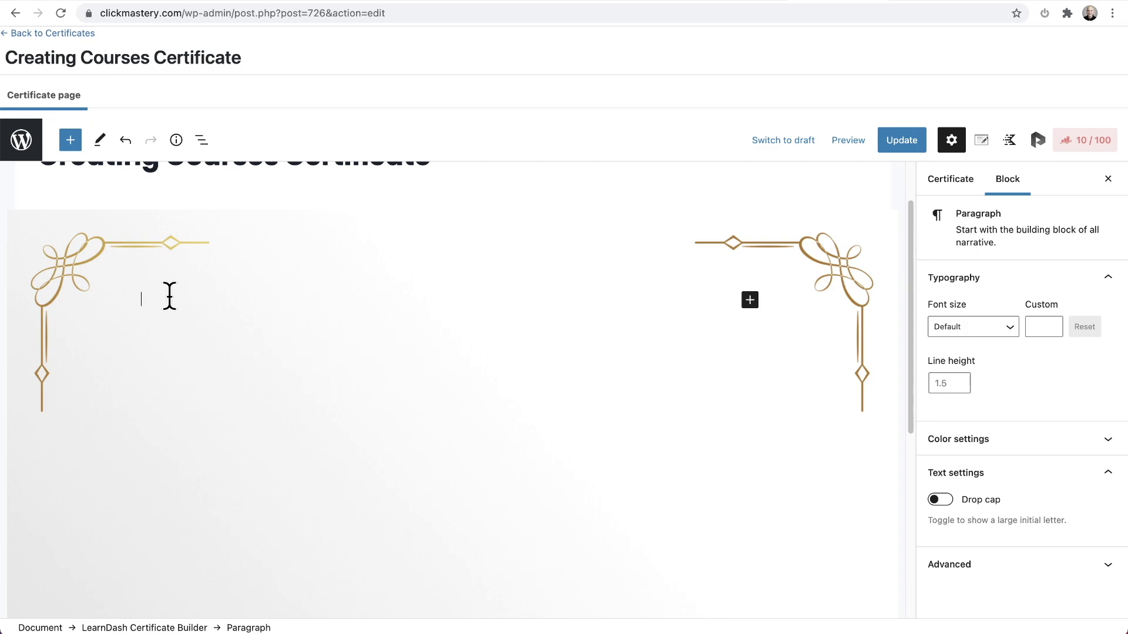
type("Certificate Of Completion")
left_click(264, 327)
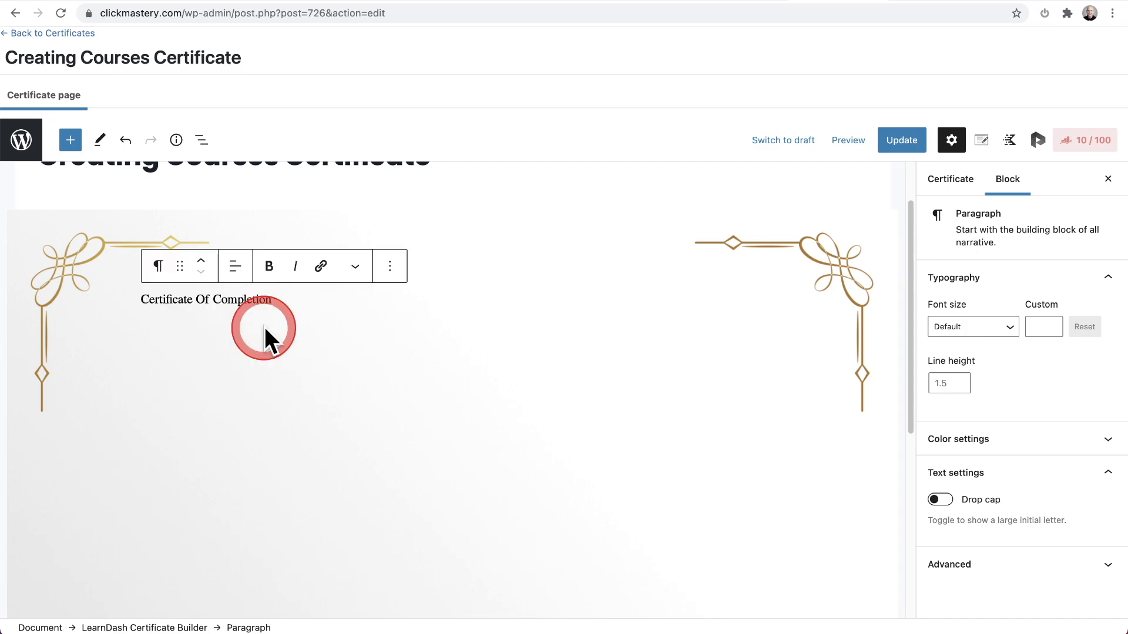
left_click_drag(264, 326, 277, 301)
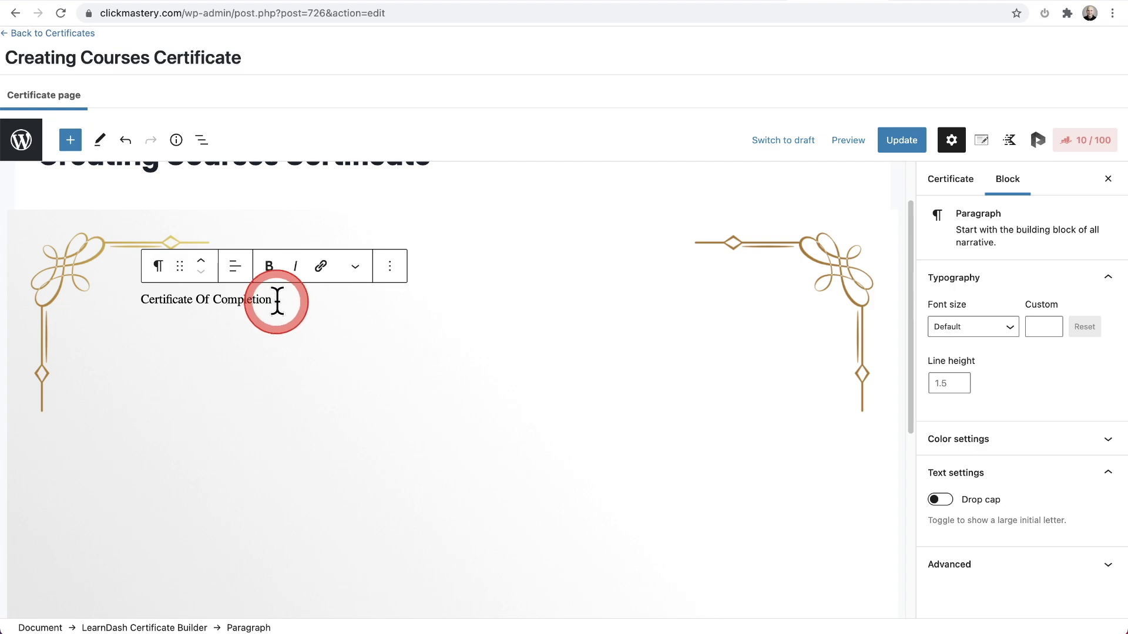
left_click(235, 276)
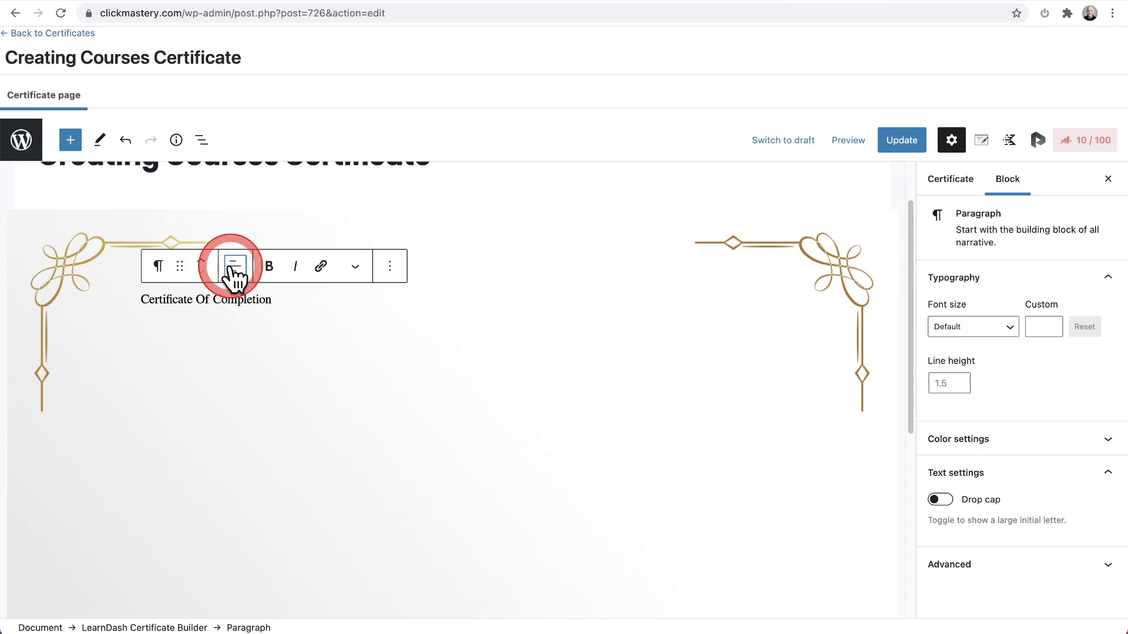
left_click(271, 340)
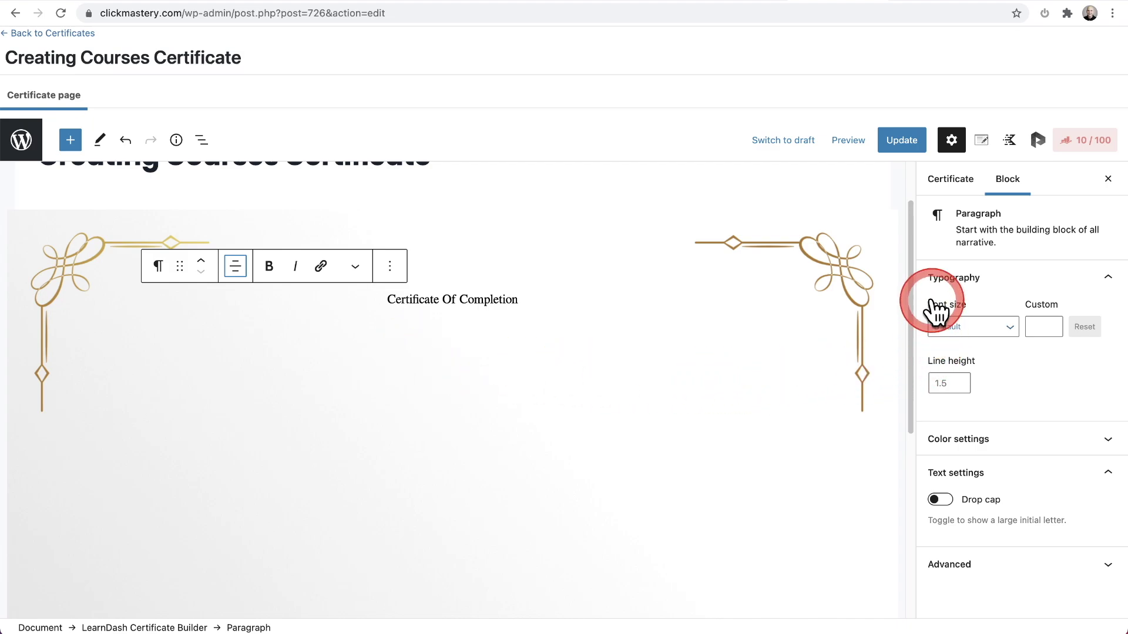
Step: Set a custom font size of 60 for the "Certificate Of Completion" text and make it bold
left_click(1044, 327)
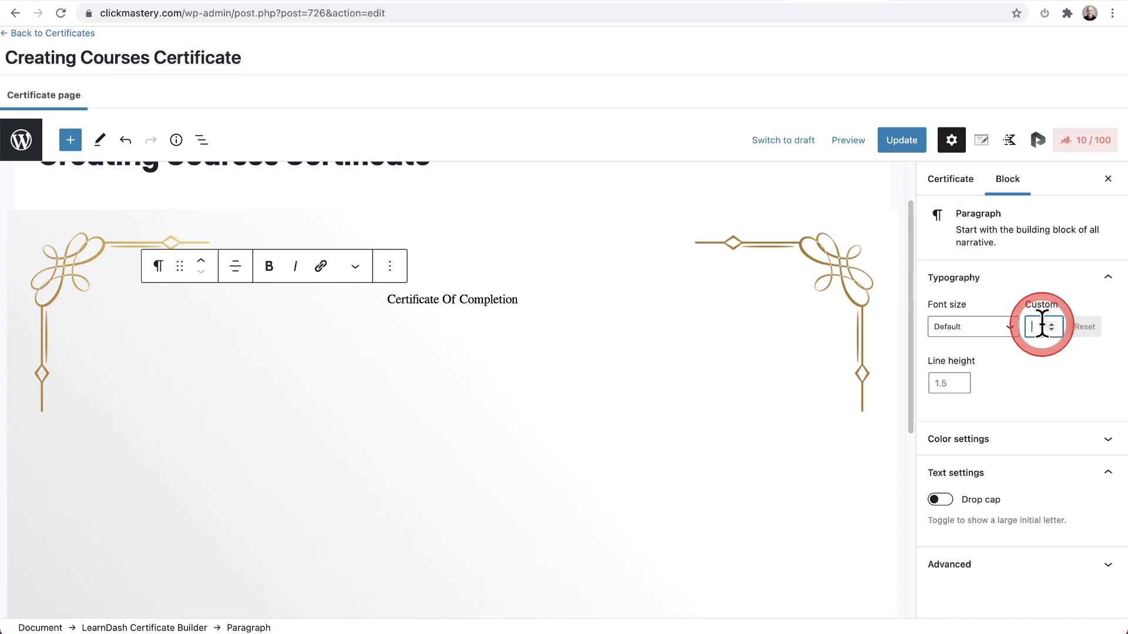
type("60")
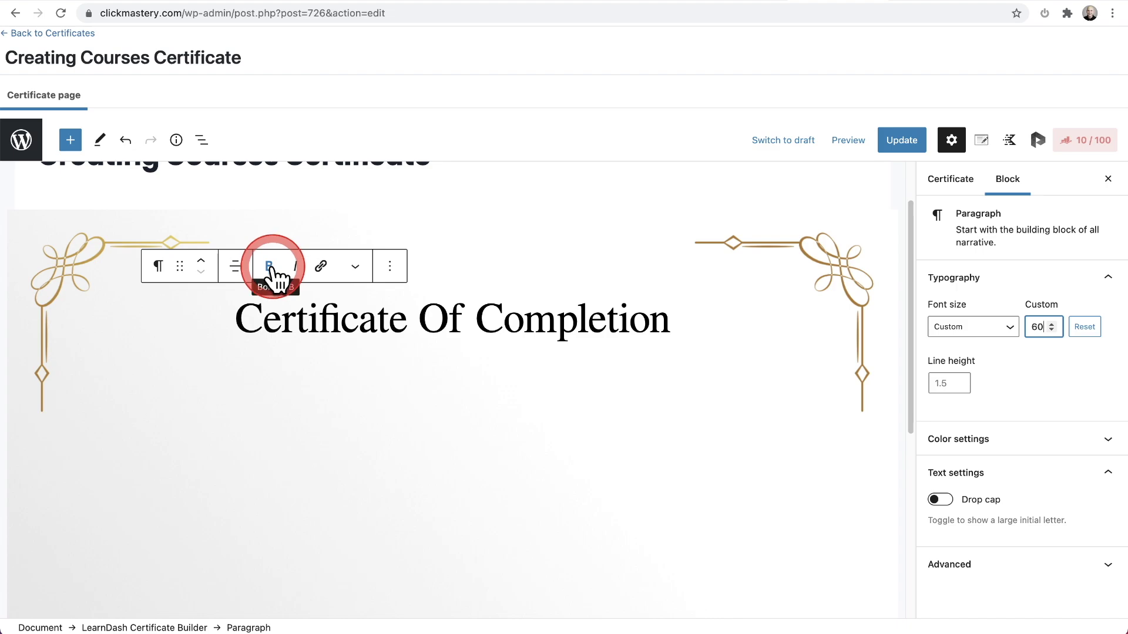
triple_click(279, 321)
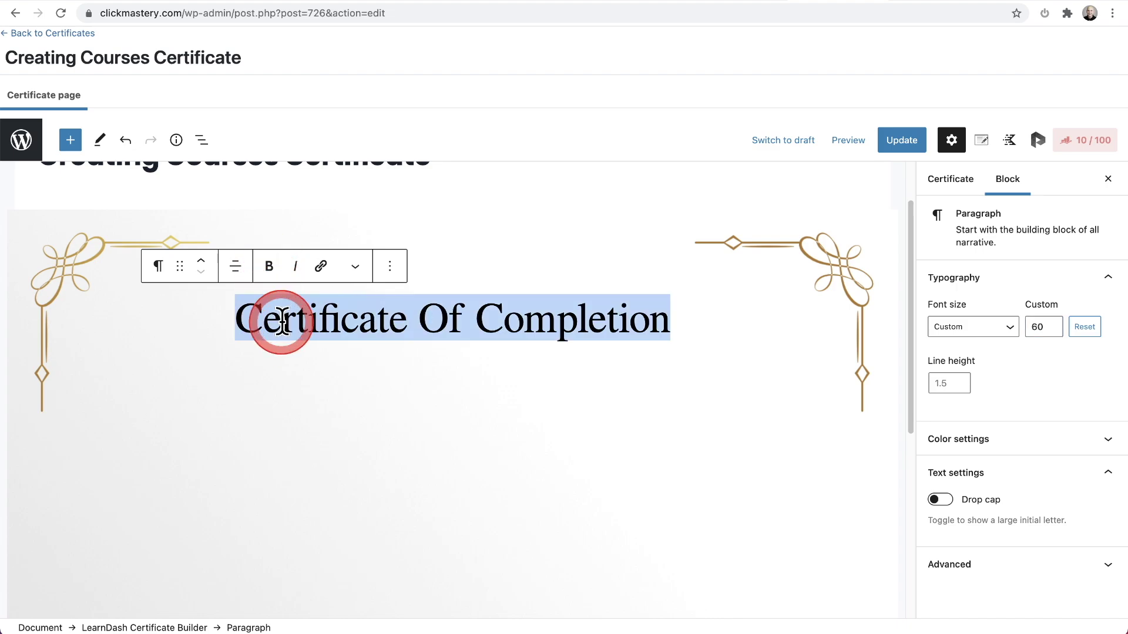
left_click(270, 269)
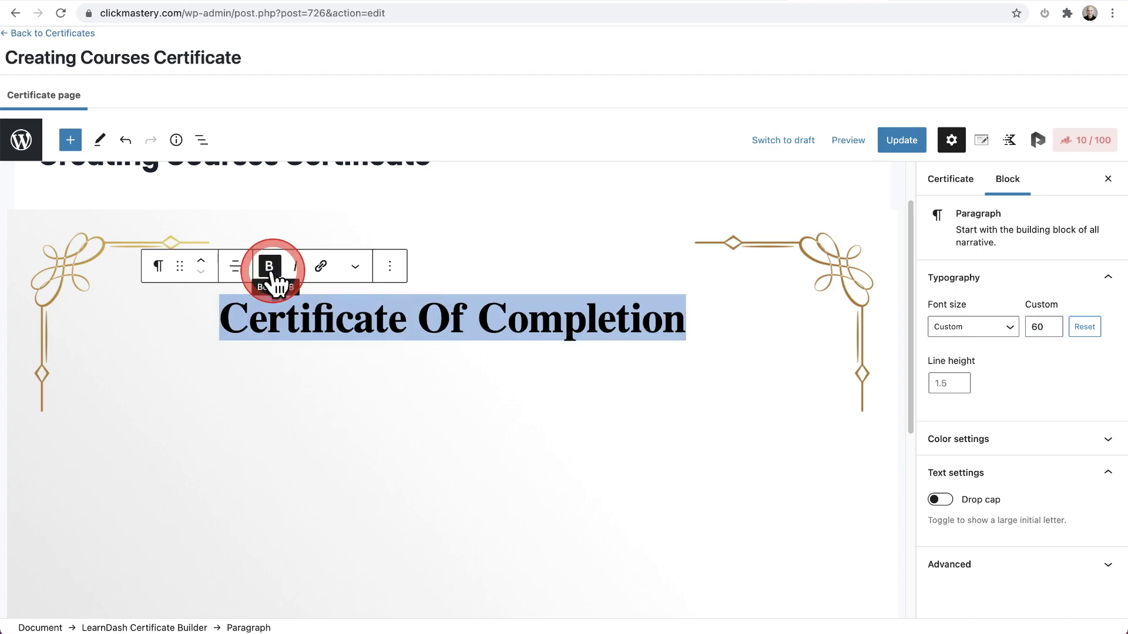
left_click(335, 385)
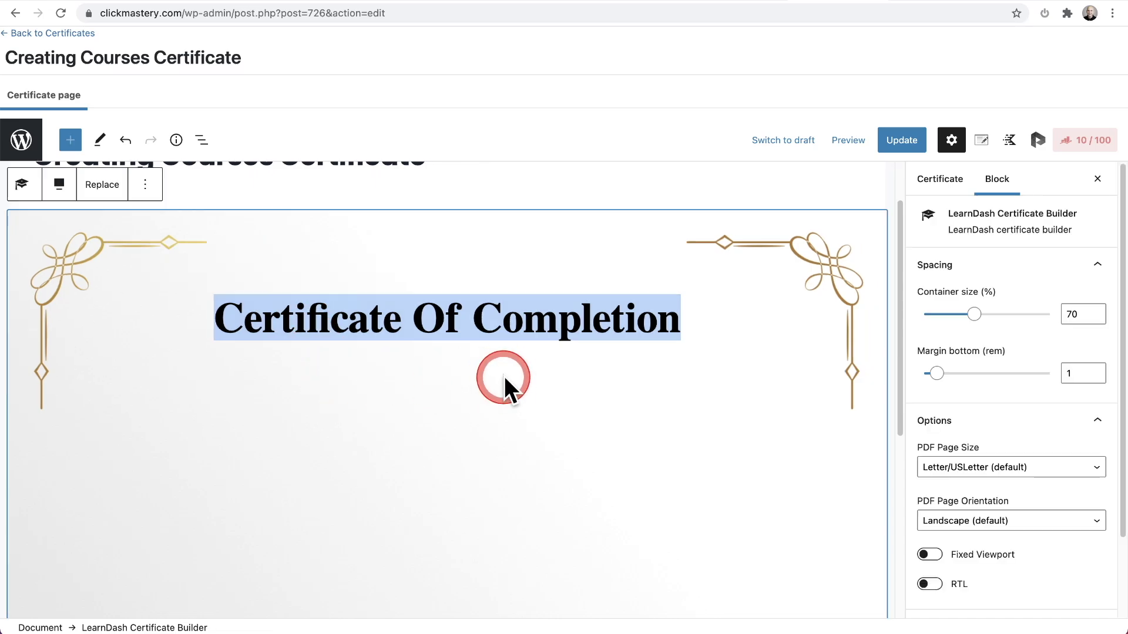
left_click(735, 328)
left_click(661, 490)
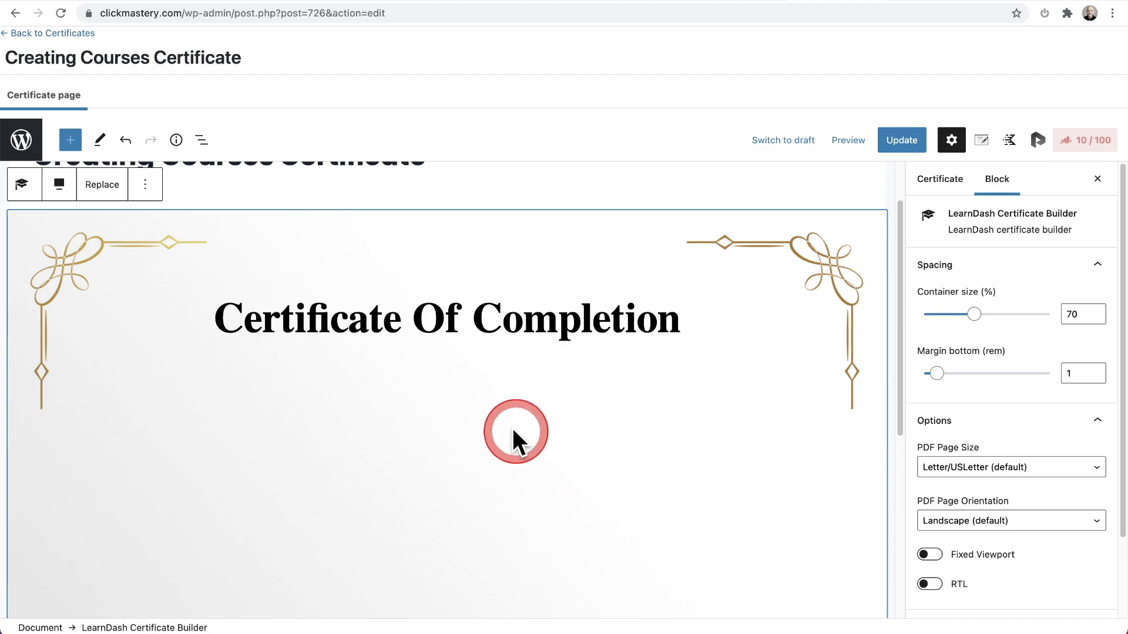
Step: Split the certificate heading before "Completion" so that word forms its own paragraph on a second line
triple_click(473, 318)
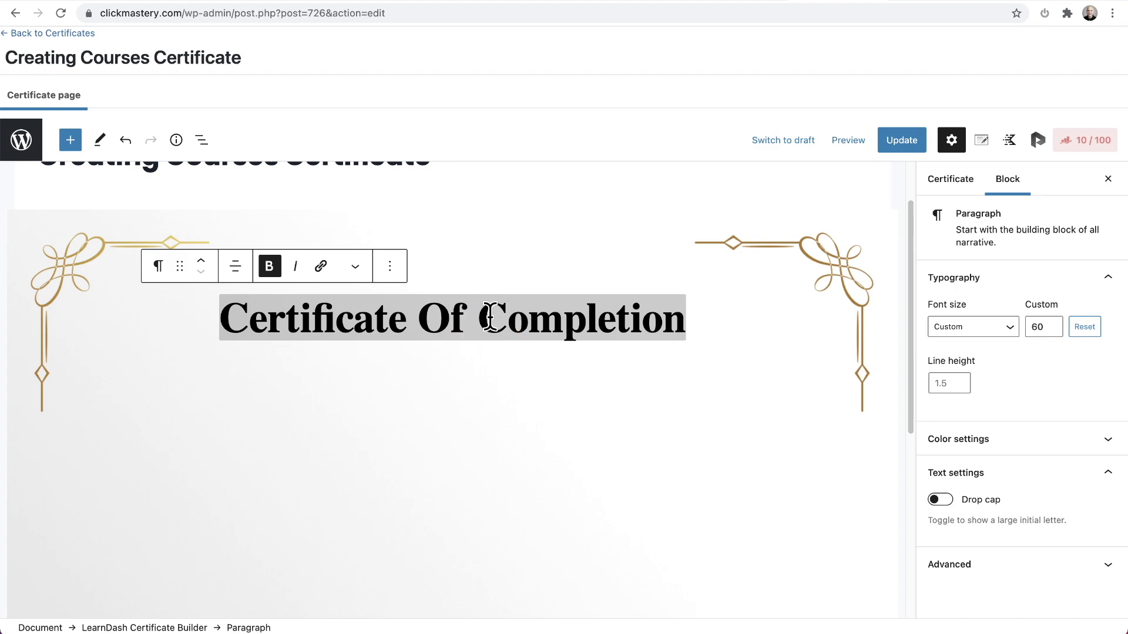
left_click(490, 318)
key("shift+Return")
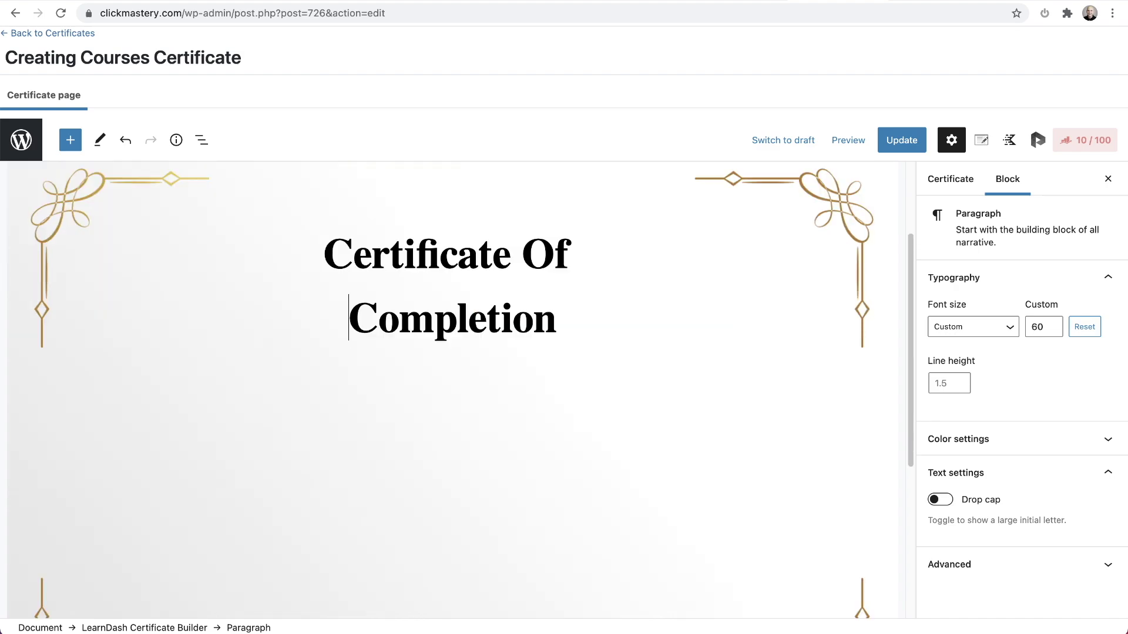
left_click(491, 319)
triple_click(491, 319)
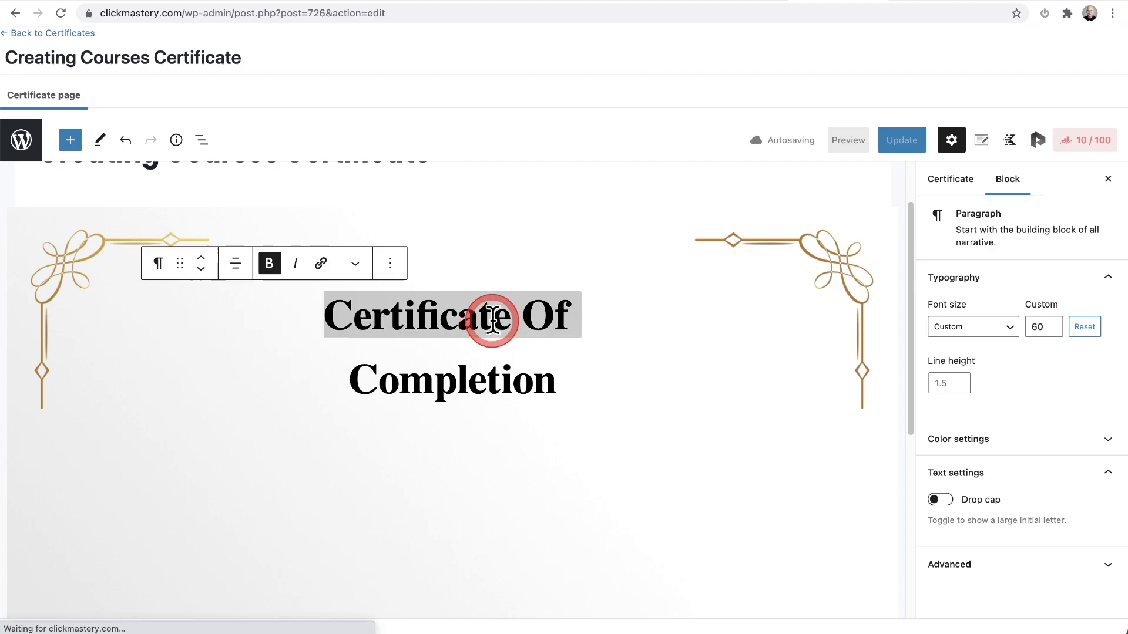
double_click(479, 379)
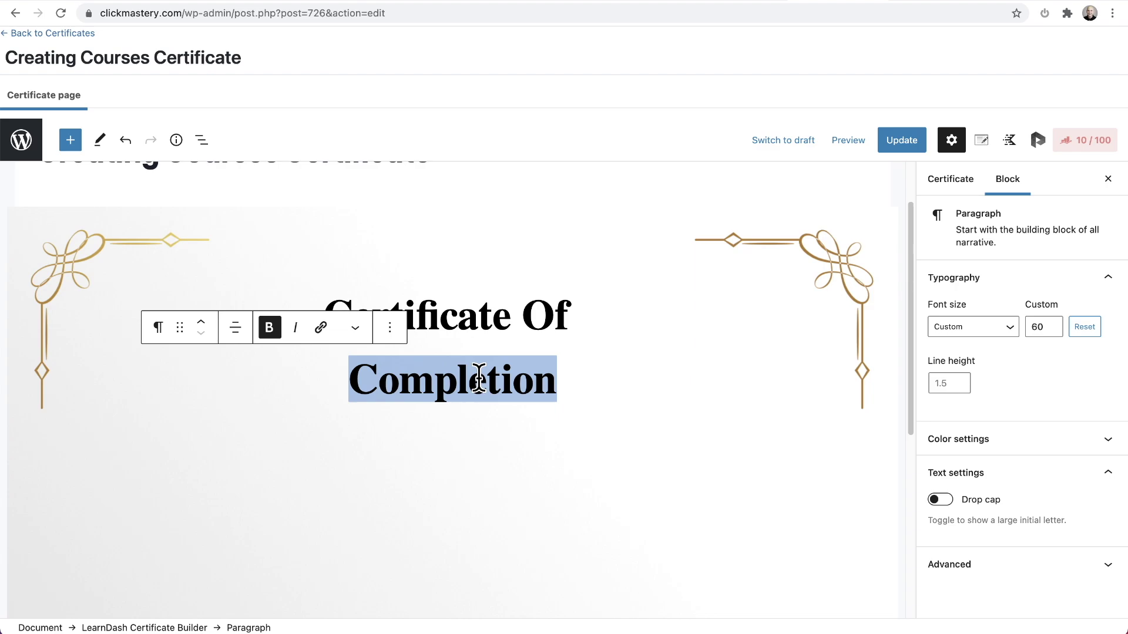
left_click(509, 412)
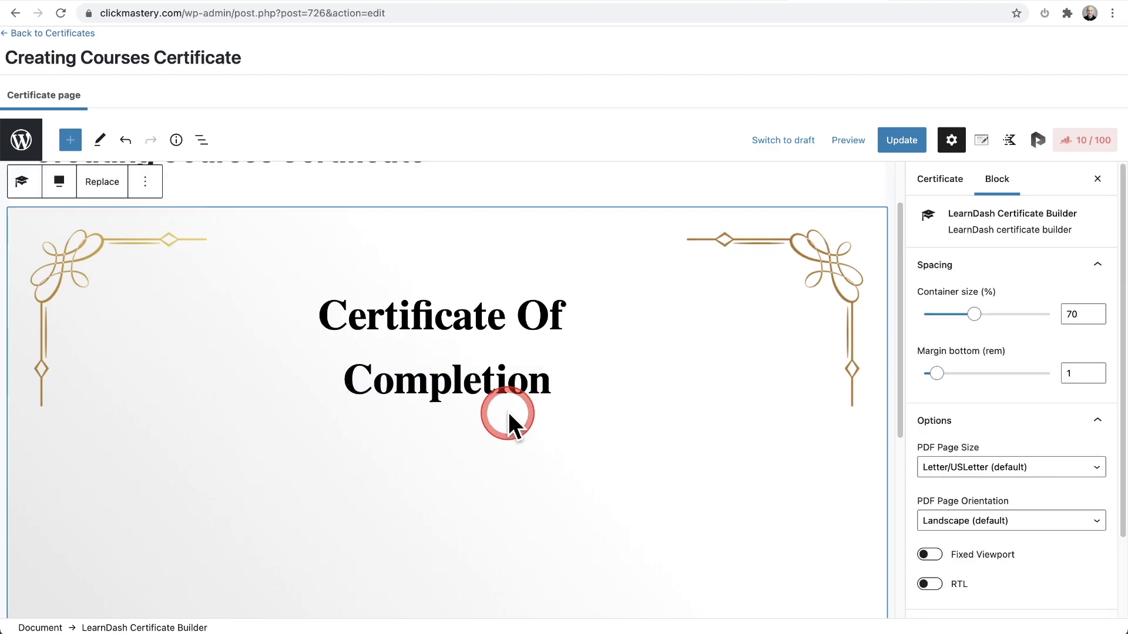
Step: Add a paragraph reading "Presented To" below the "Completion" line and center its text
left_click(579, 385)
key("Return")
left_click(444, 357)
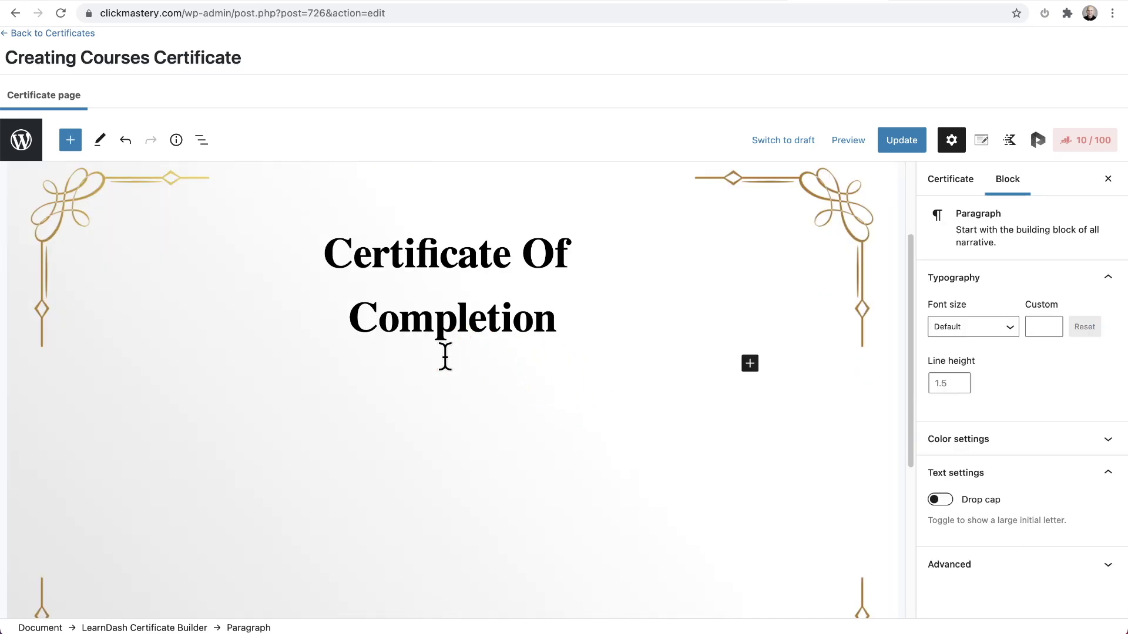
type("Presented To")
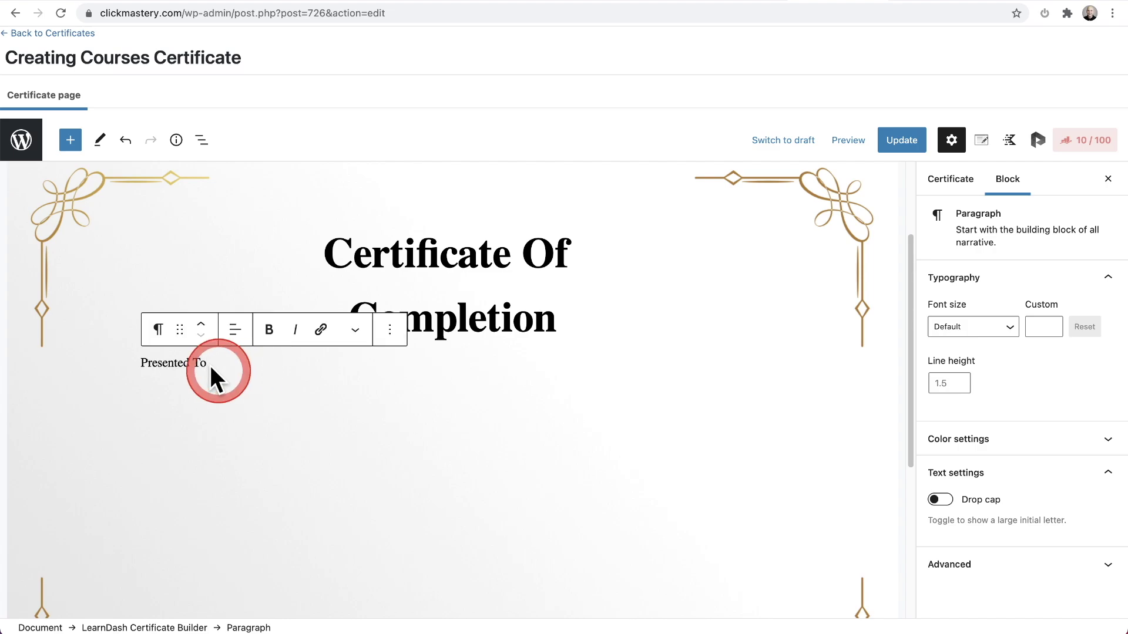
left_click(235, 332)
left_click(279, 404)
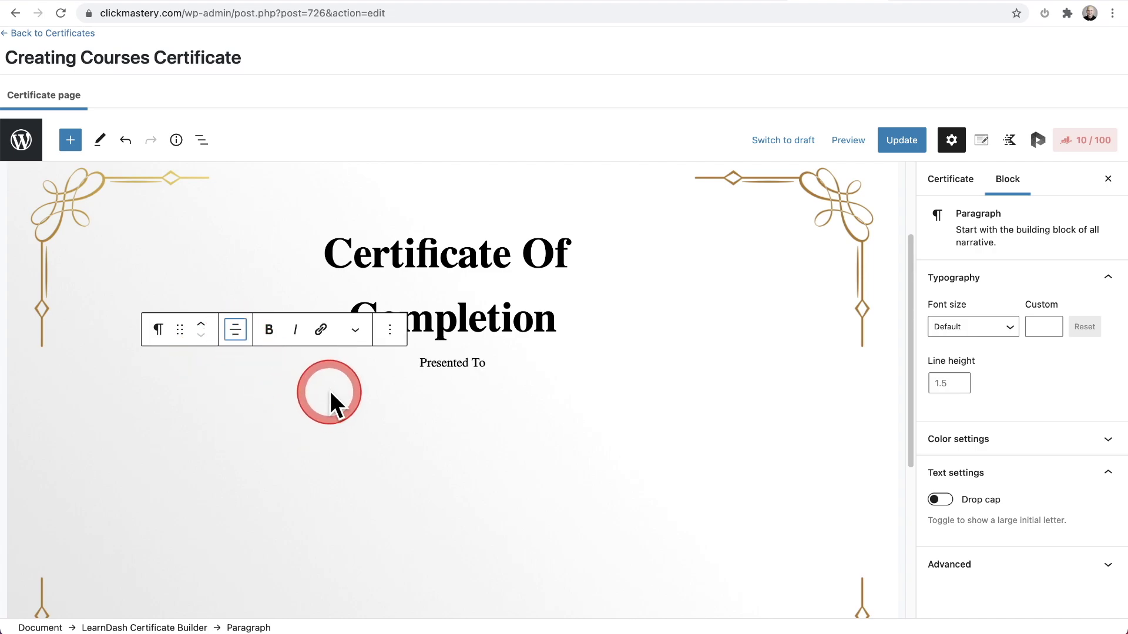
Step: Set a custom font size of 25 for the "Presented To" paragraph
left_click(1041, 327)
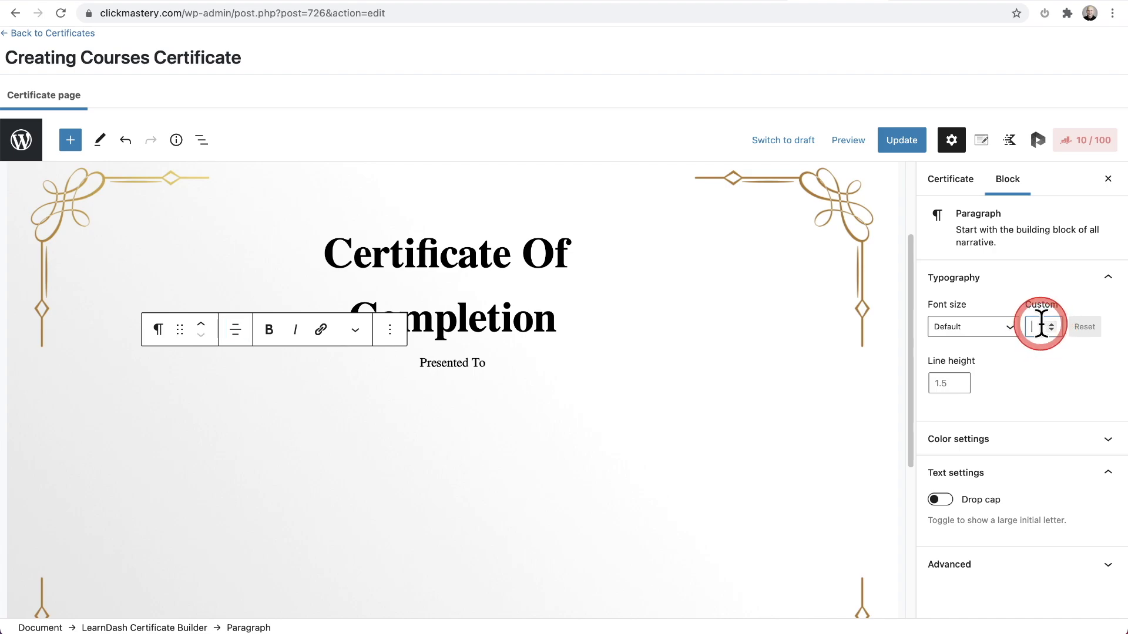
type("25")
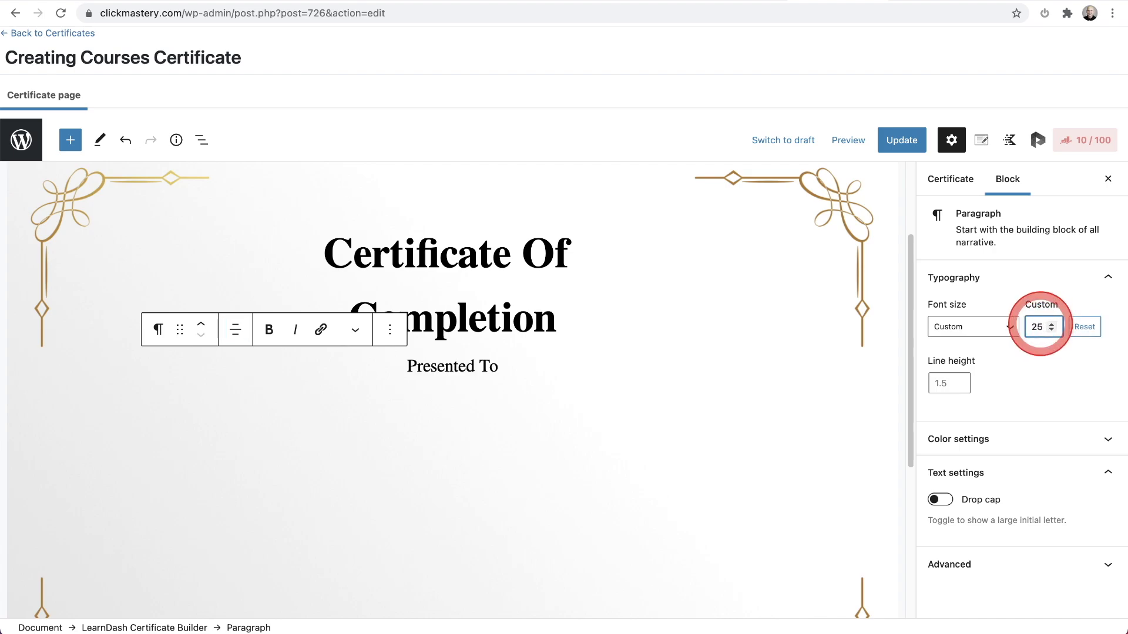
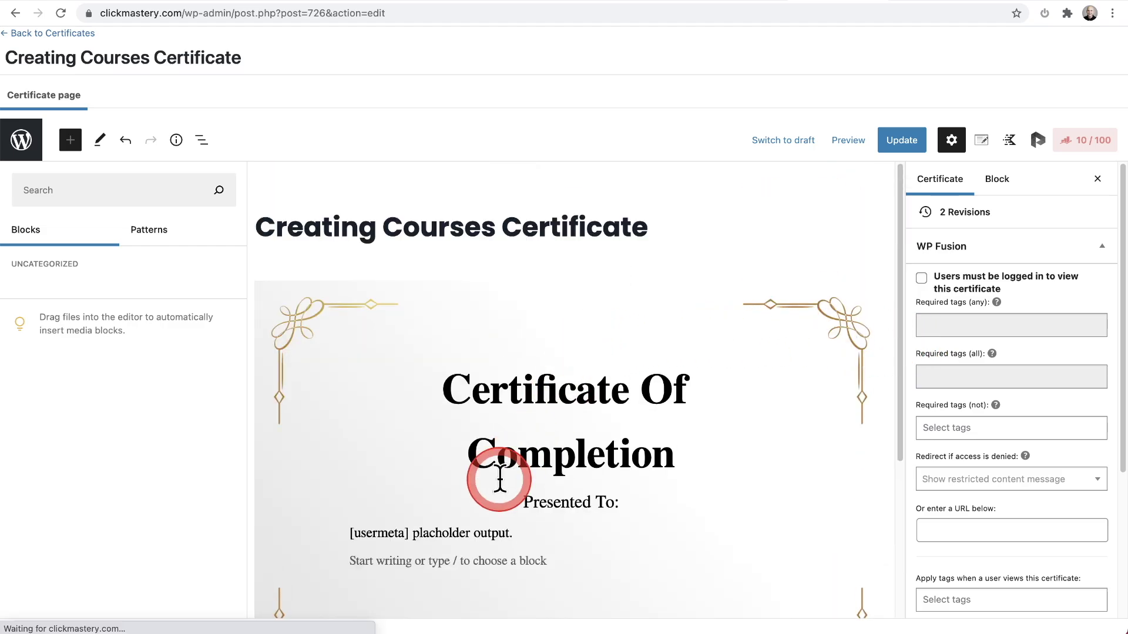
Step: Set the LearnDash User meta block to show the User Display Name field and center it
left_click(478, 533)
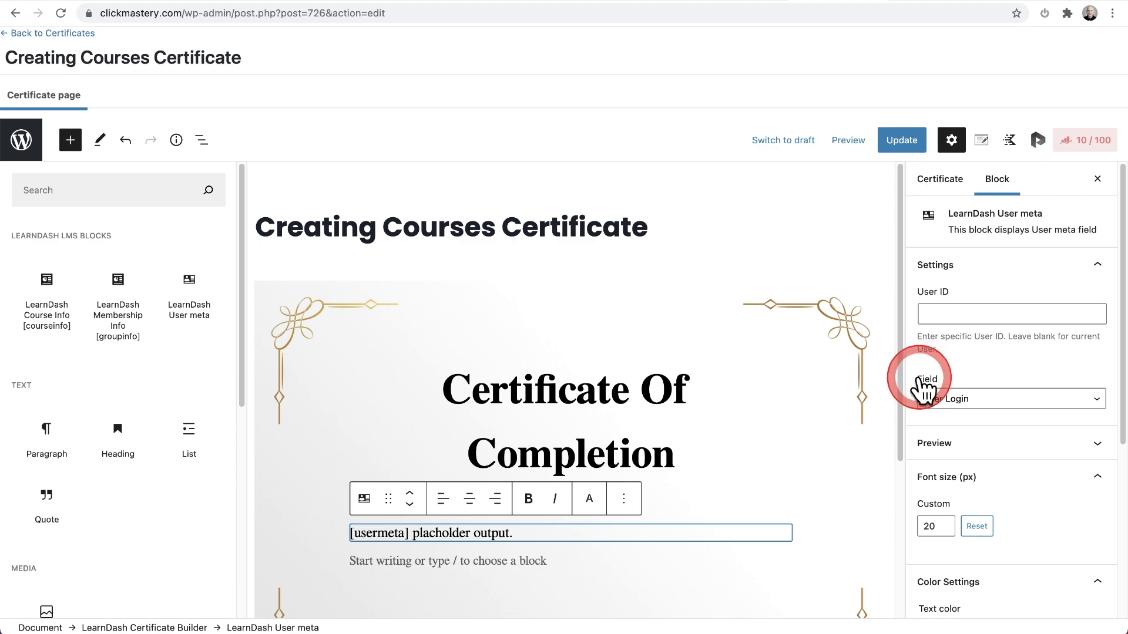
left_click(1000, 402)
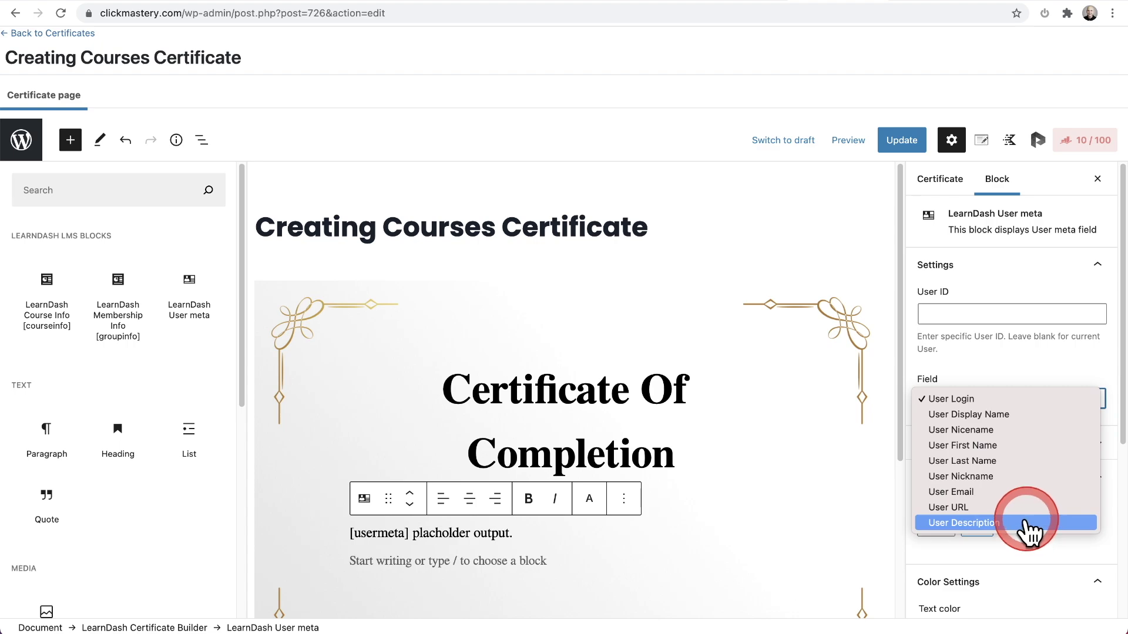
left_click(1004, 416)
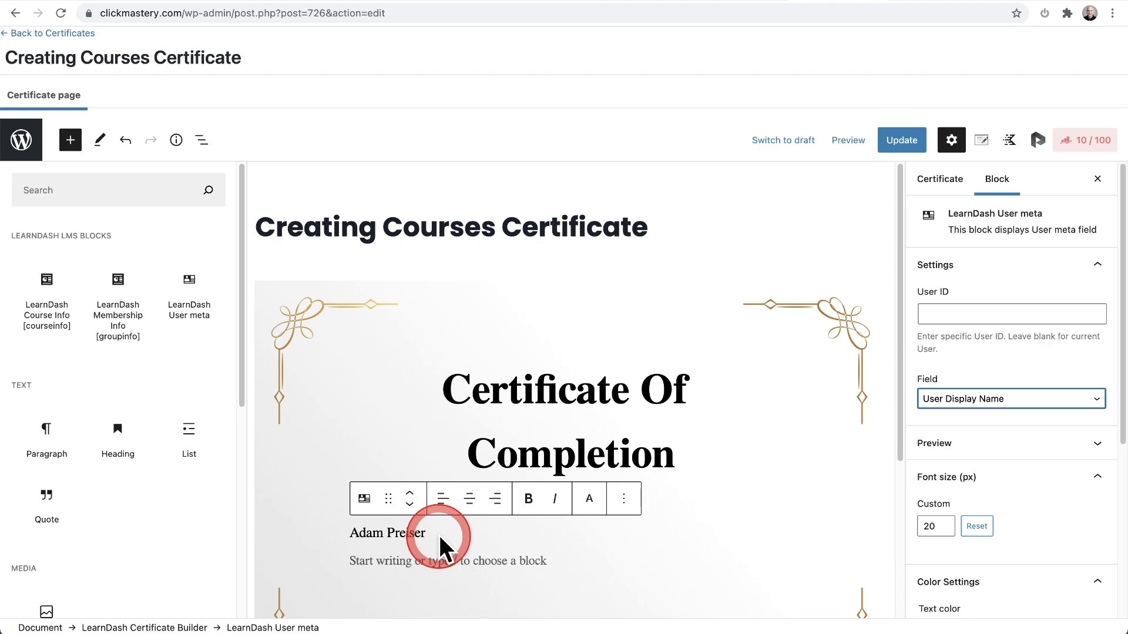
left_click(954, 311)
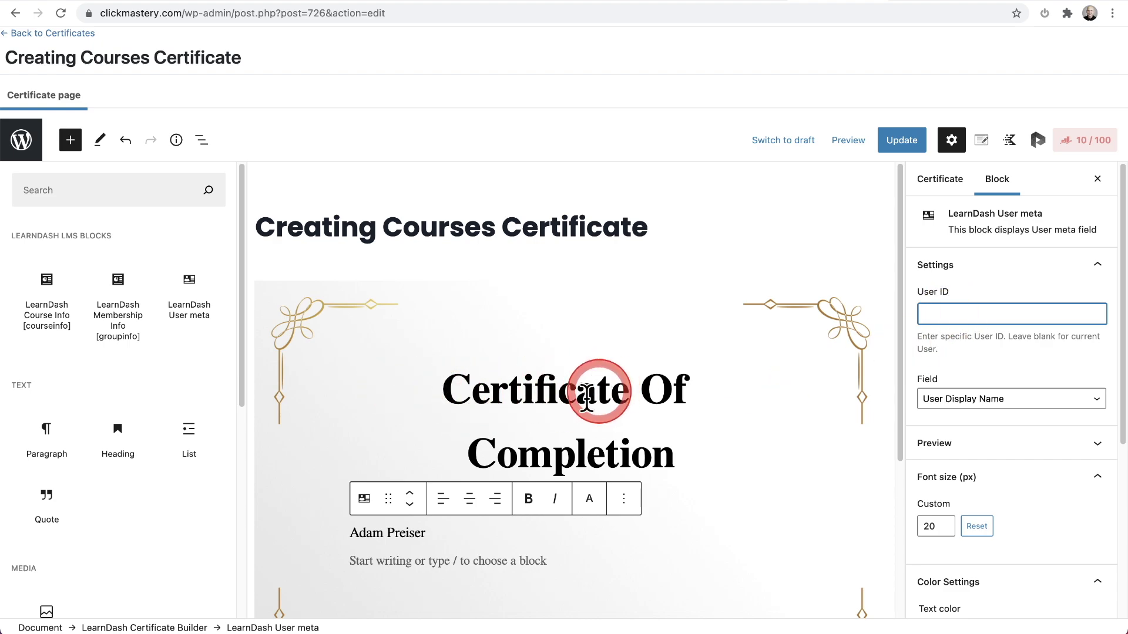
left_click(469, 498)
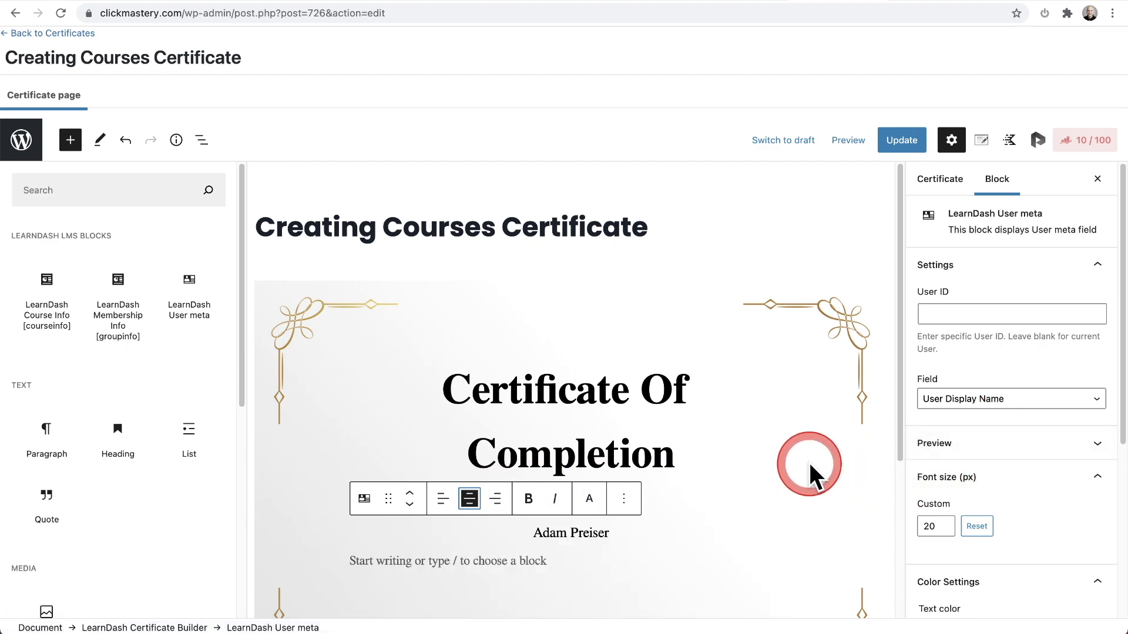
Step: Set the custom font size of the recipient's display name block to 50 px
scroll(807, 461, "down", 2)
scroll(807, 458, "down", 1)
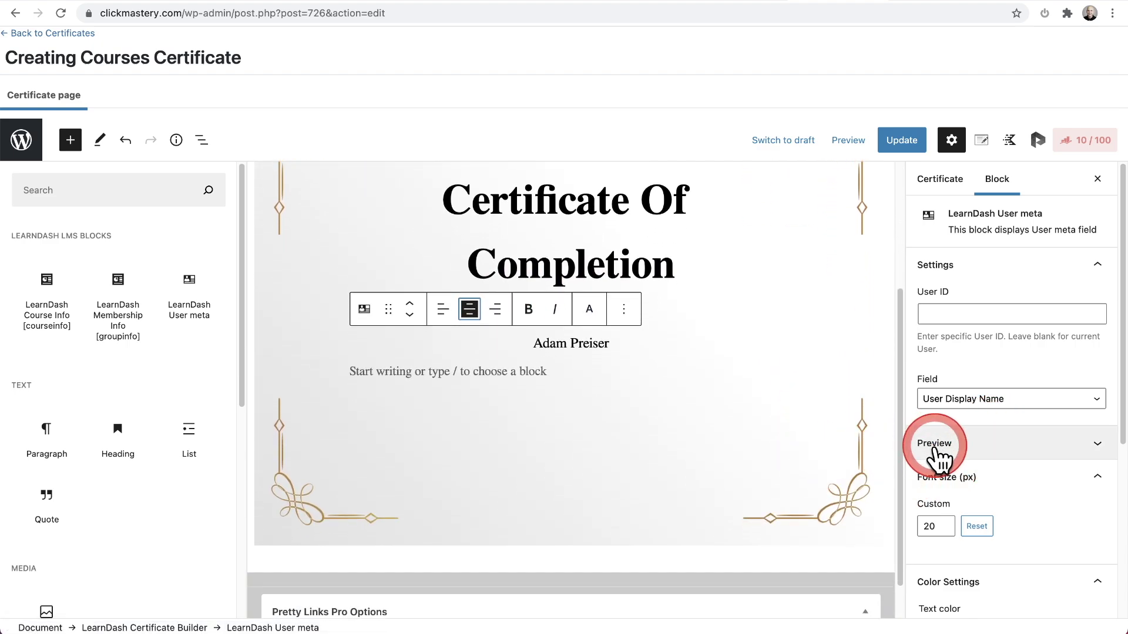
left_click_drag(942, 516, 1051, 520)
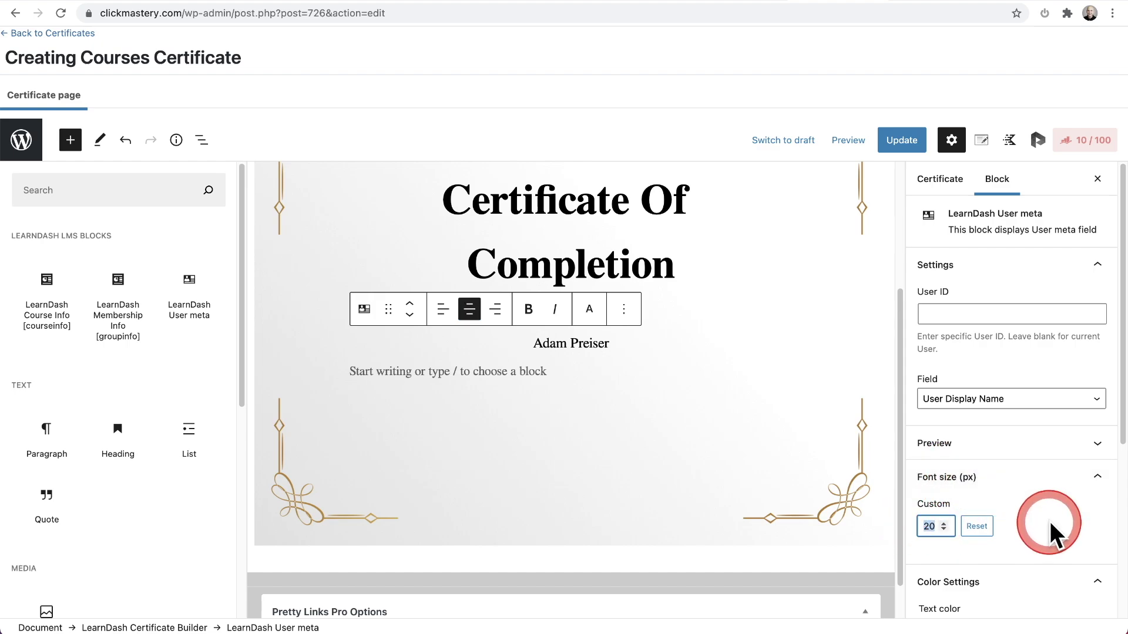
type("50")
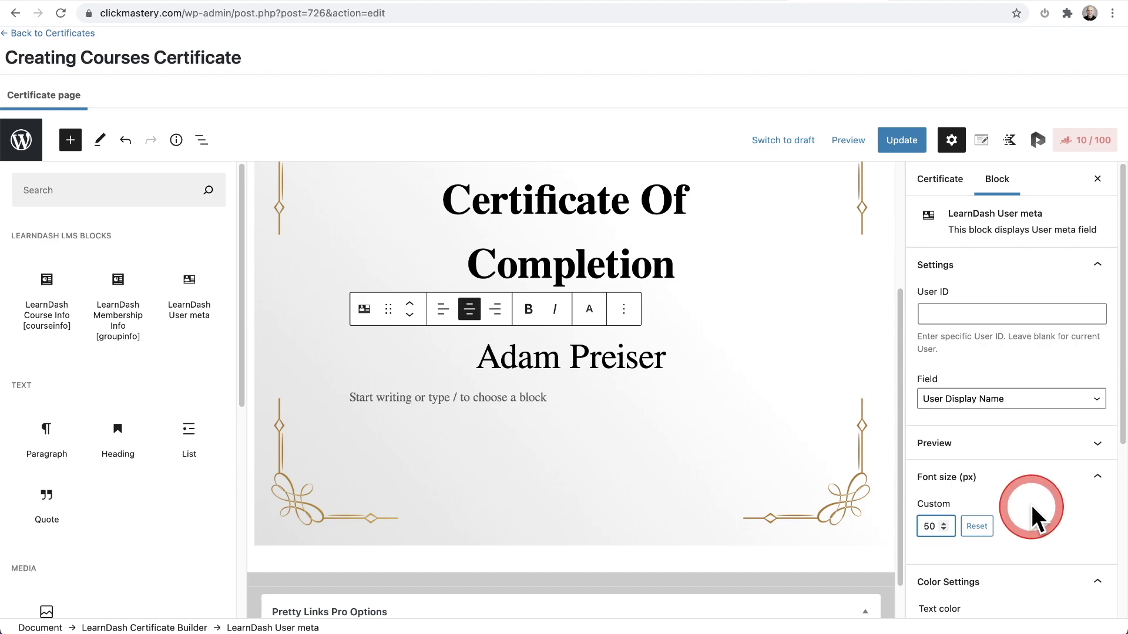
Step: Enable a custom font for the display name block and check the Fonts settings of the LearnDash certificates
scroll(1029, 499, "down", 2)
scroll(1029, 498, "down", 6)
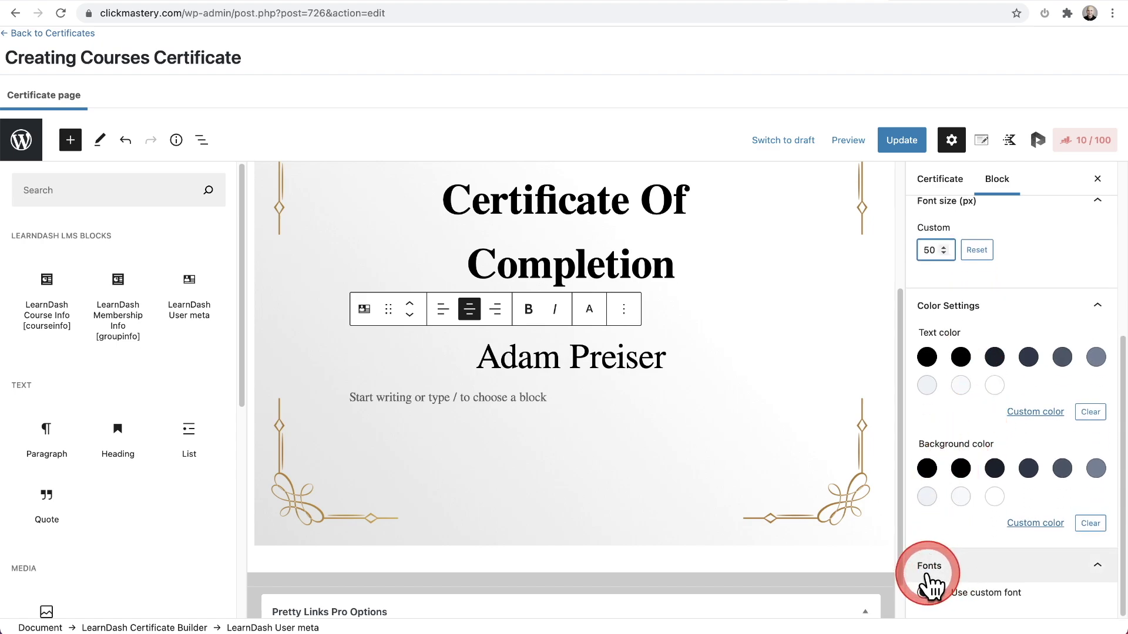
left_click(930, 595)
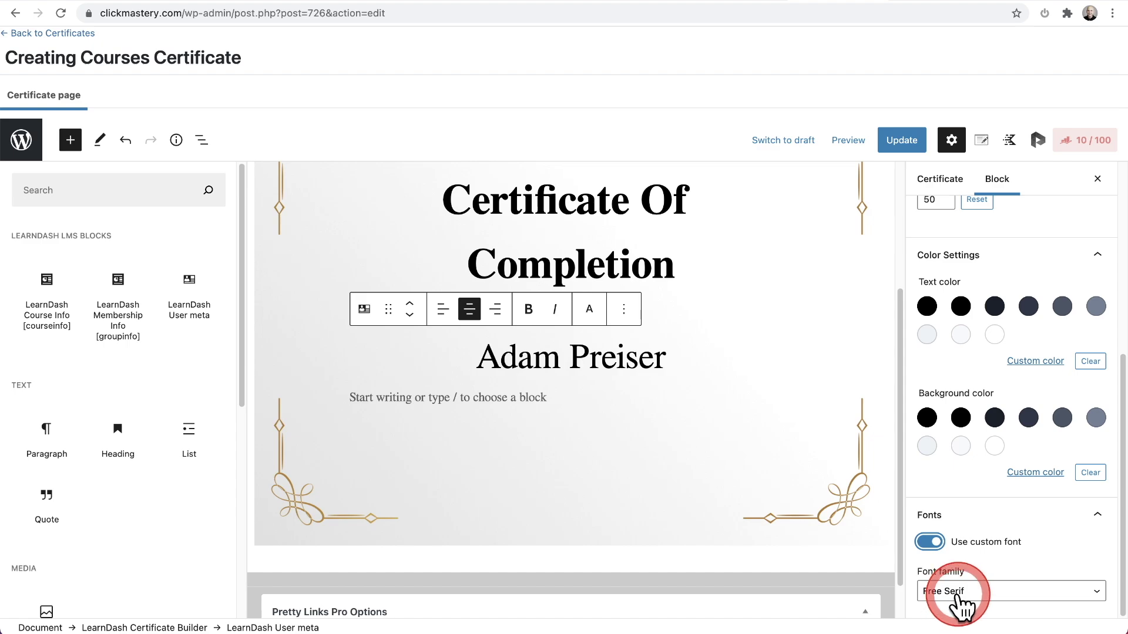
left_click(963, 596)
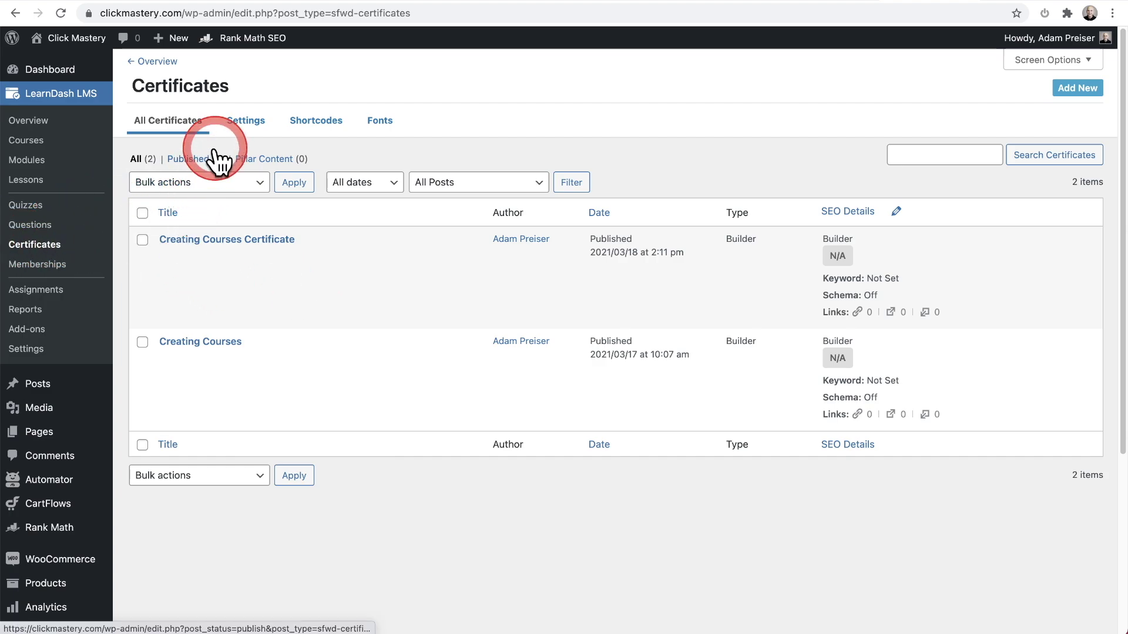
left_click(373, 124)
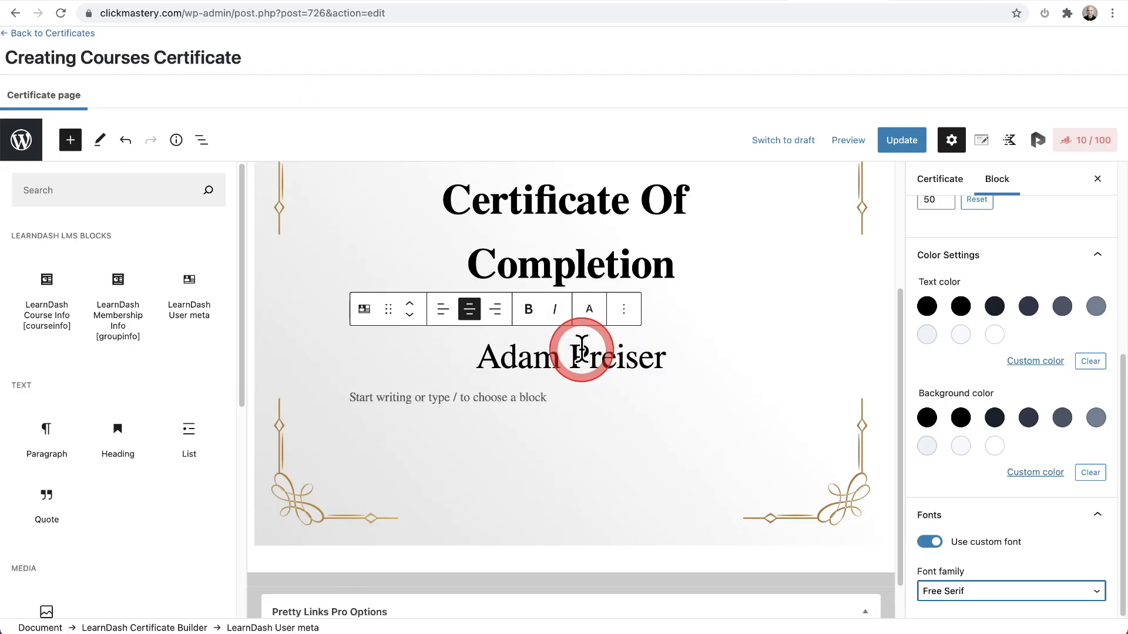
Step: Make the recipient's display name on the certificate bold
left_click(582, 350)
triple_click(582, 350)
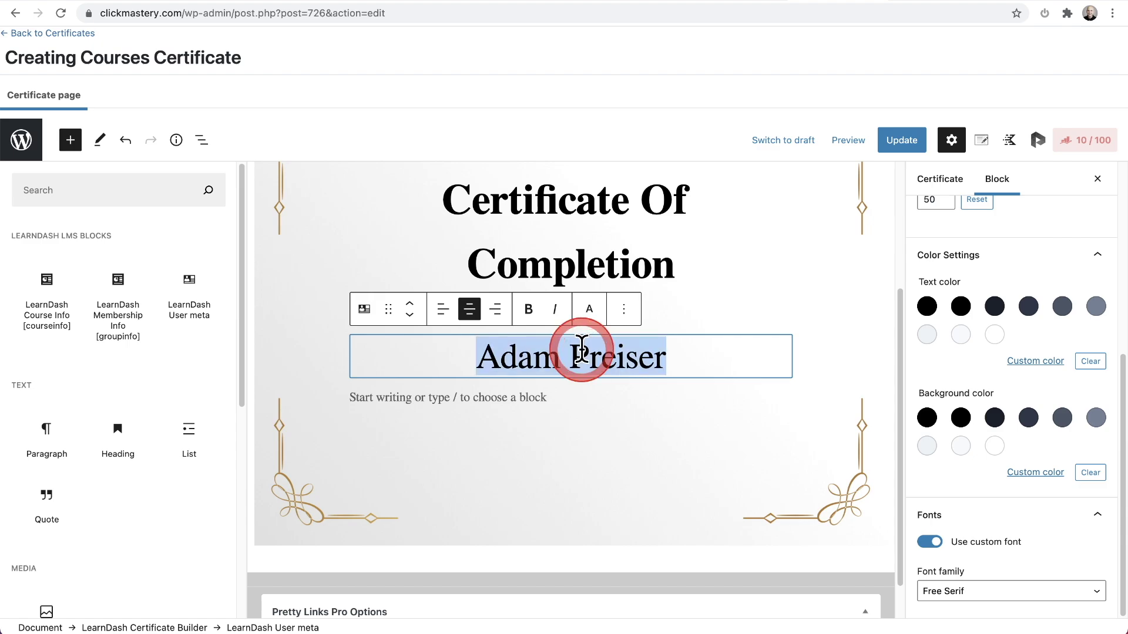
left_click(531, 310)
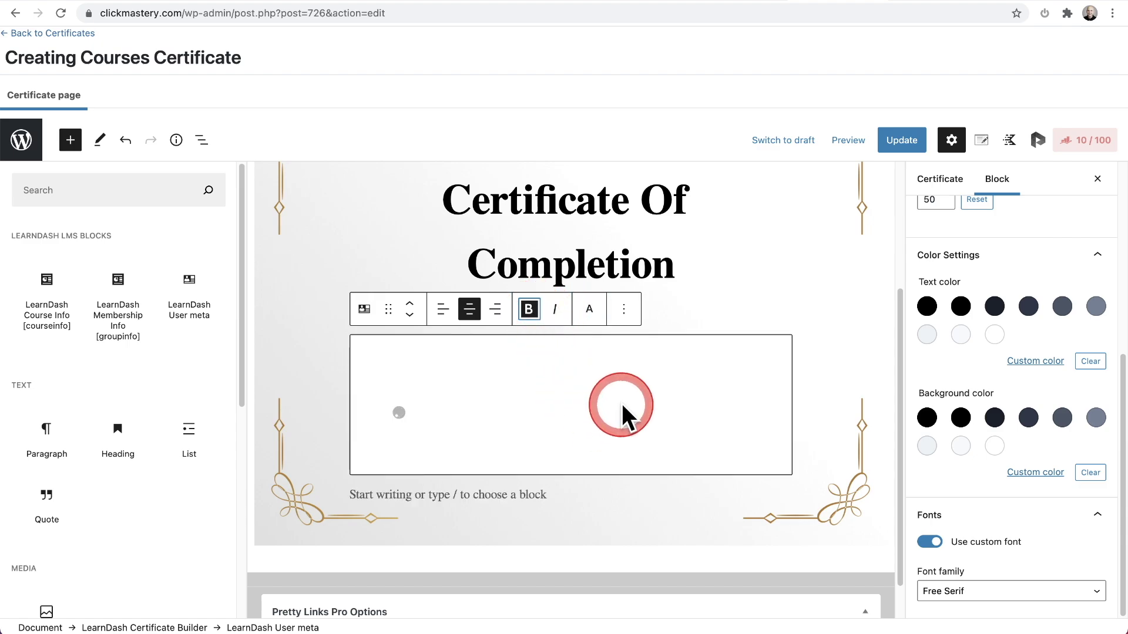
Step: Compare Free Sans and Free Mono on the display name and set its font family to Free Sans
left_click(1010, 590)
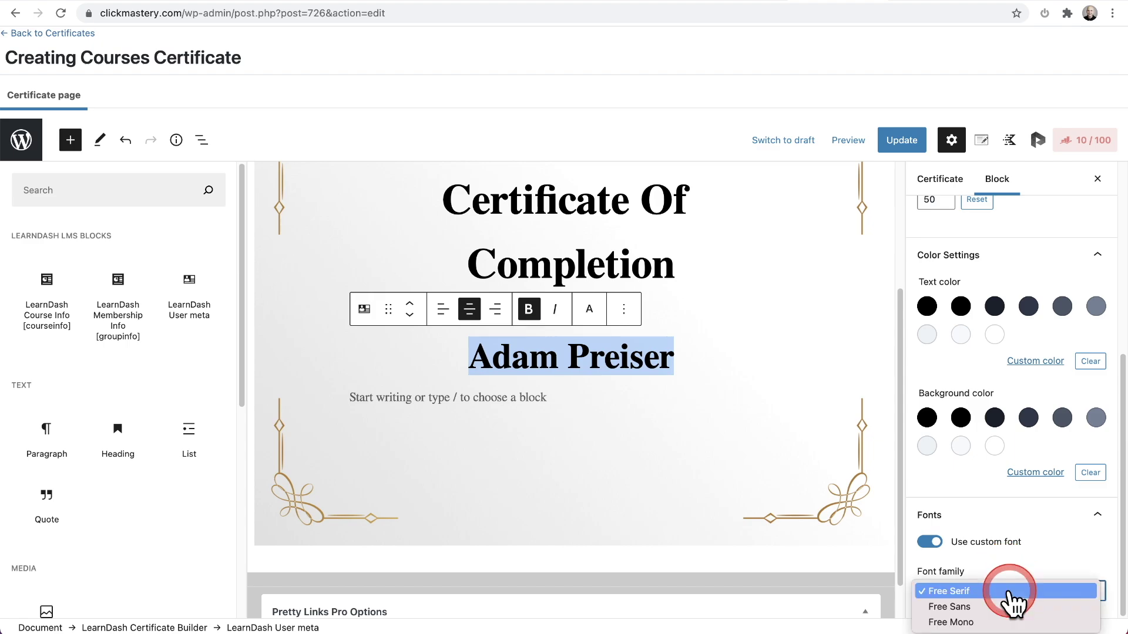
left_click(1009, 607)
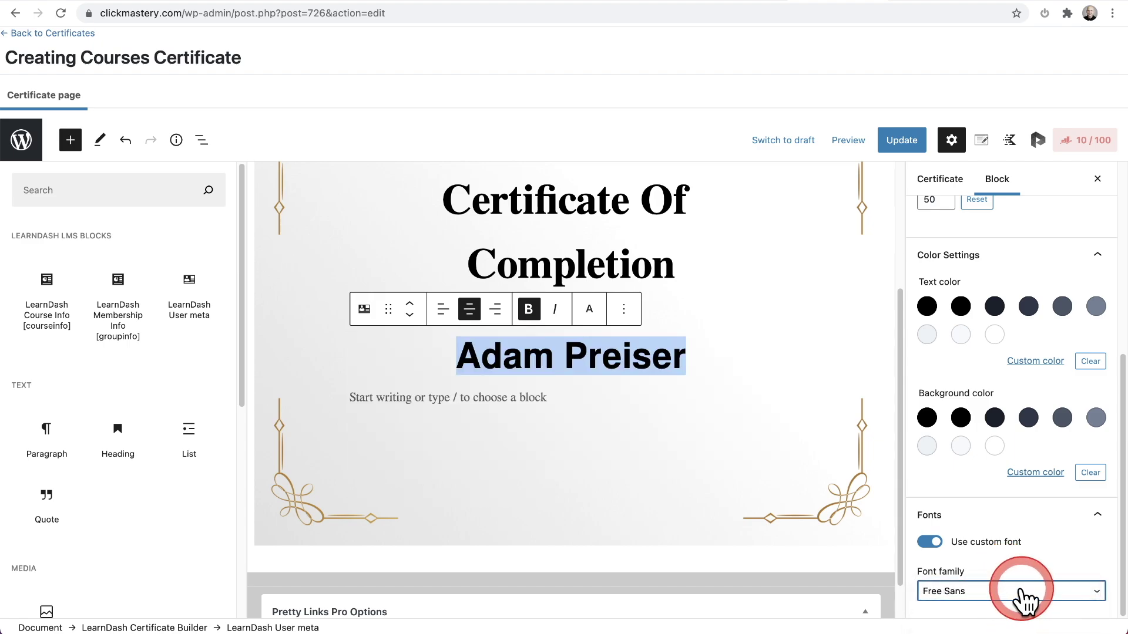
left_click(1025, 599)
left_click(1023, 607)
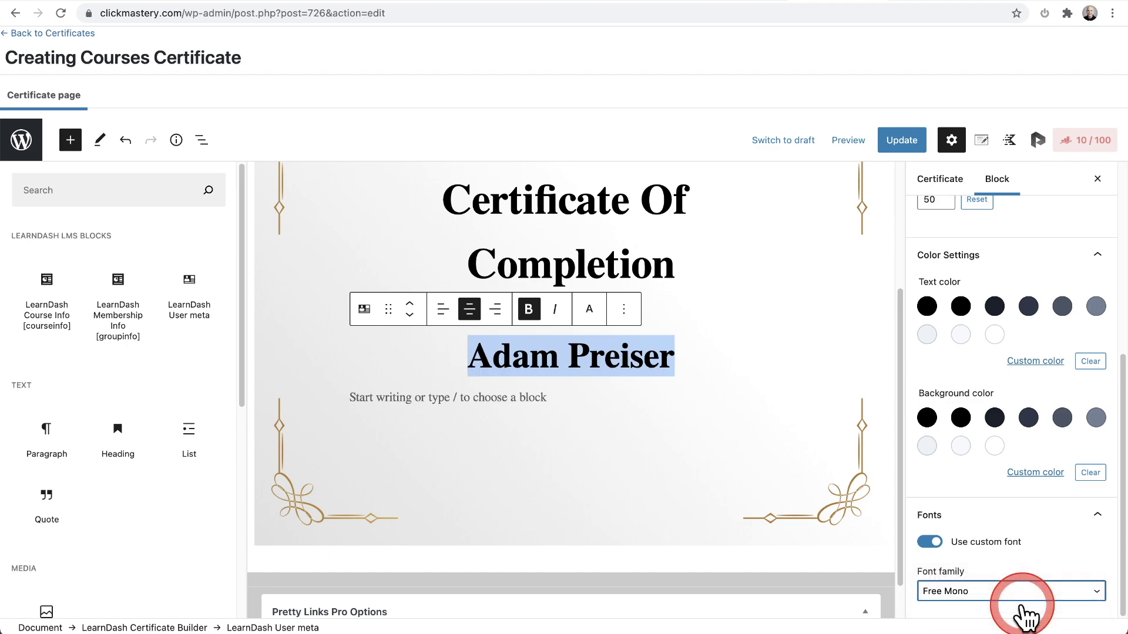
left_click(1017, 594)
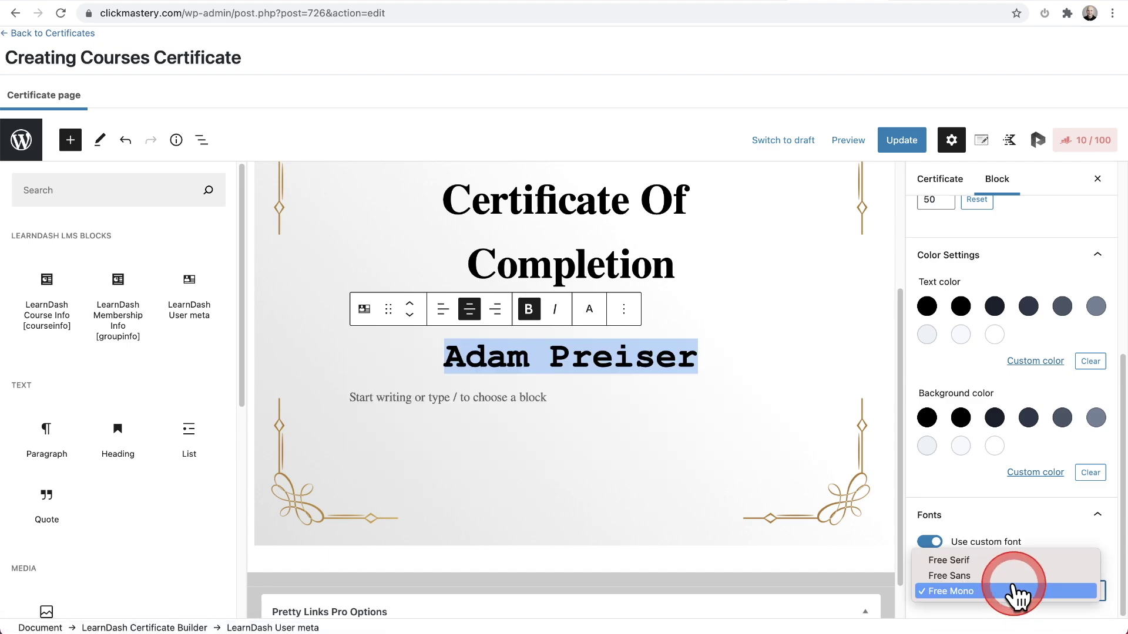
left_click(1013, 578)
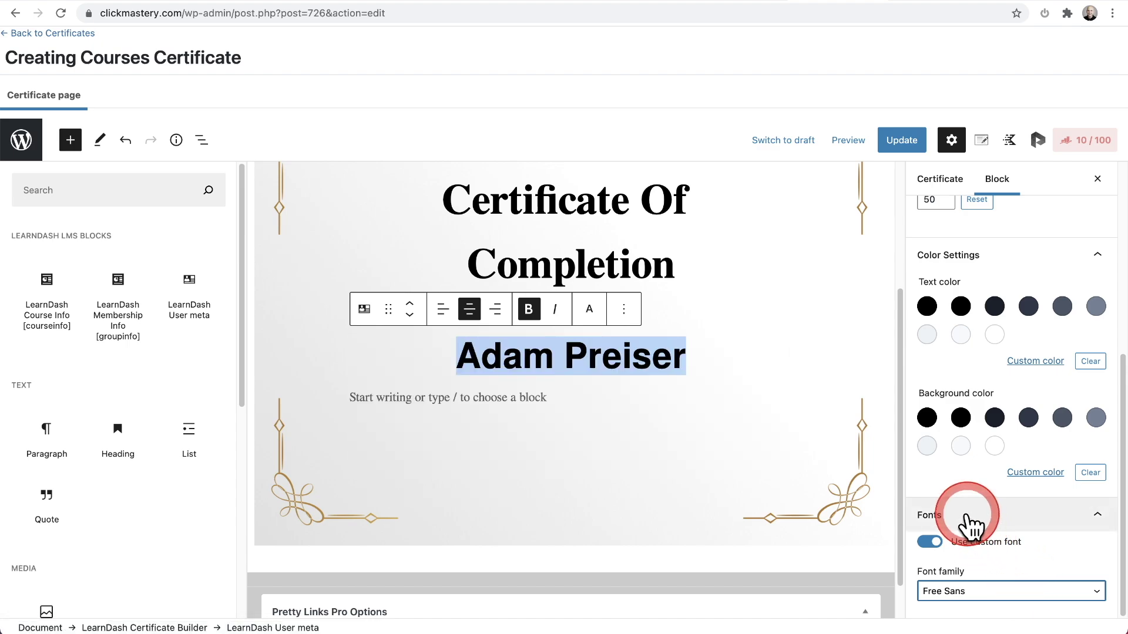
Step: Insert a LearnDash Course Info block below the display name and keep it showing the Course Title
left_click(459, 405)
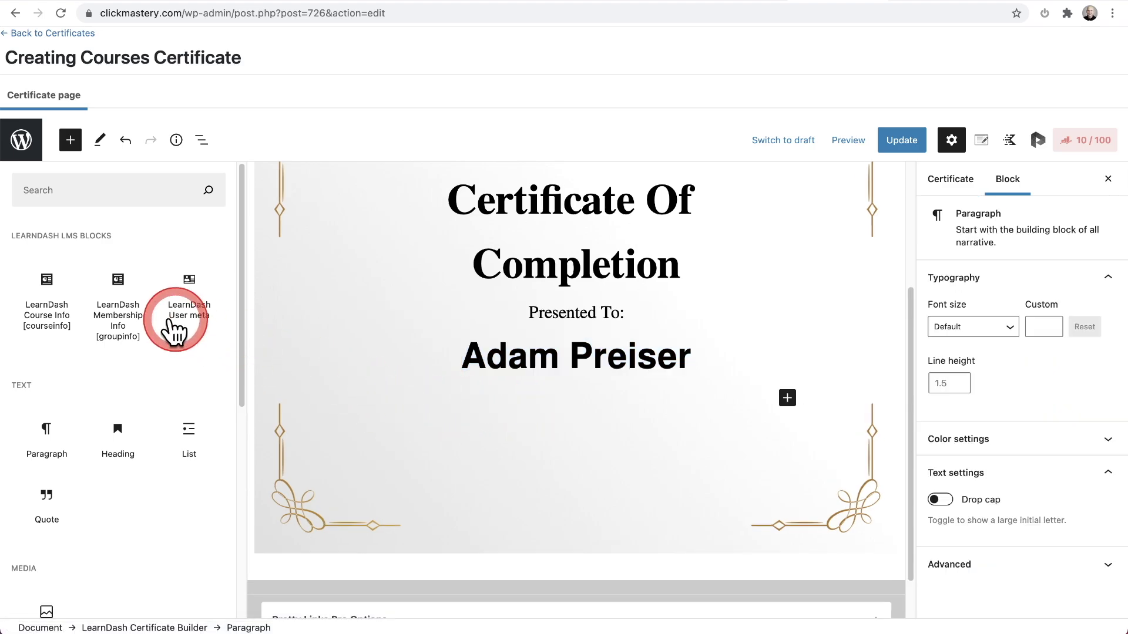
left_click_drag(54, 323, 405, 395)
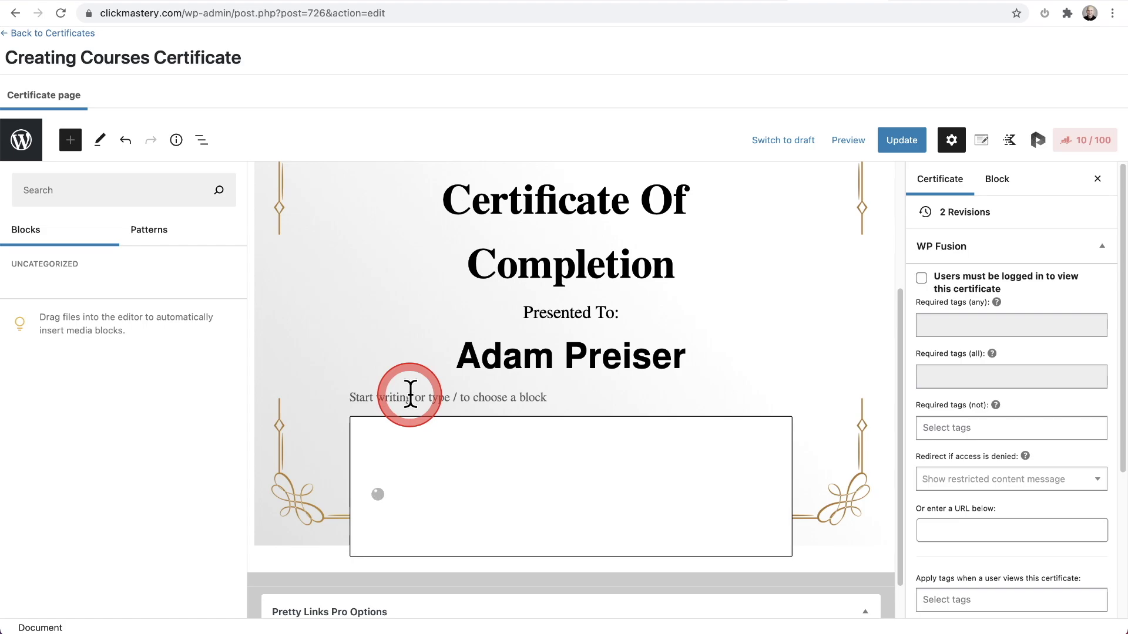
left_click(572, 428)
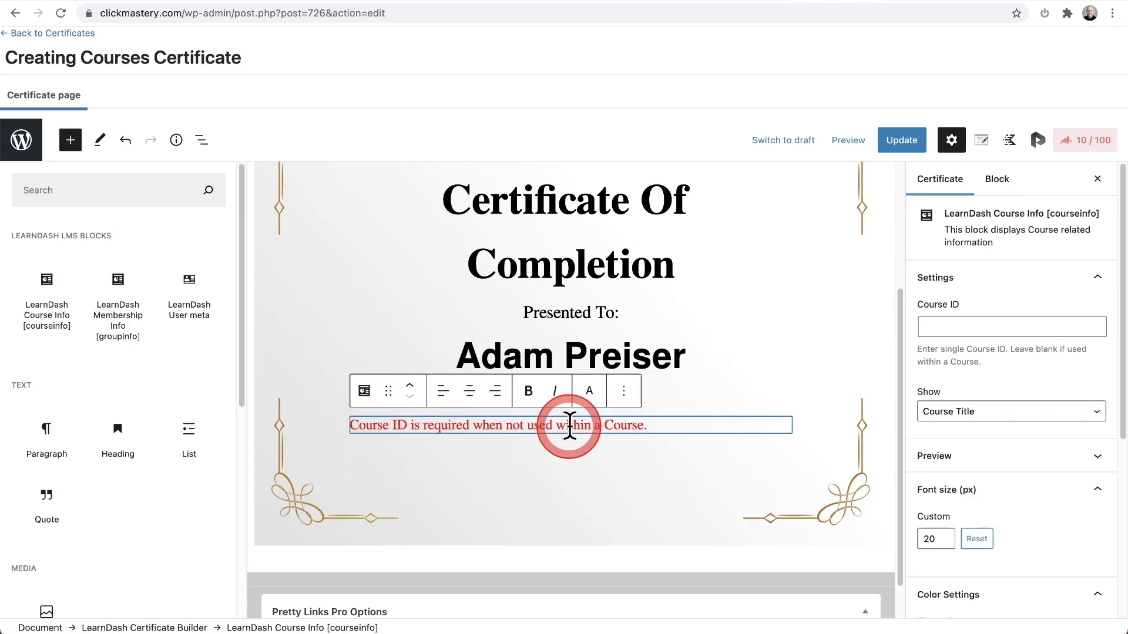
left_click(999, 412)
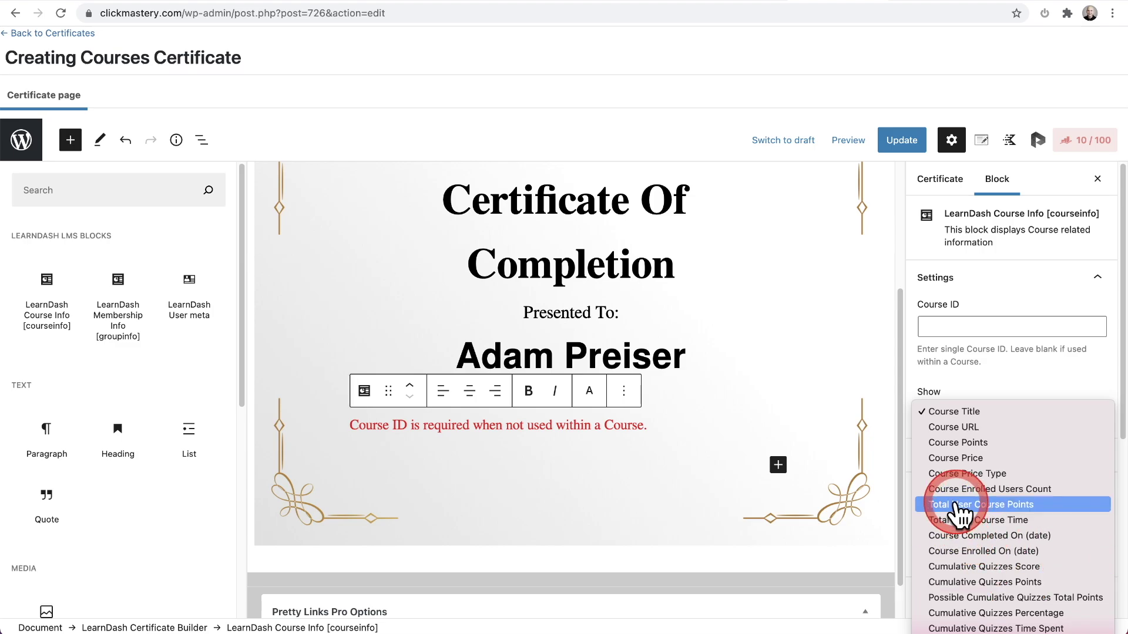
left_click(998, 381)
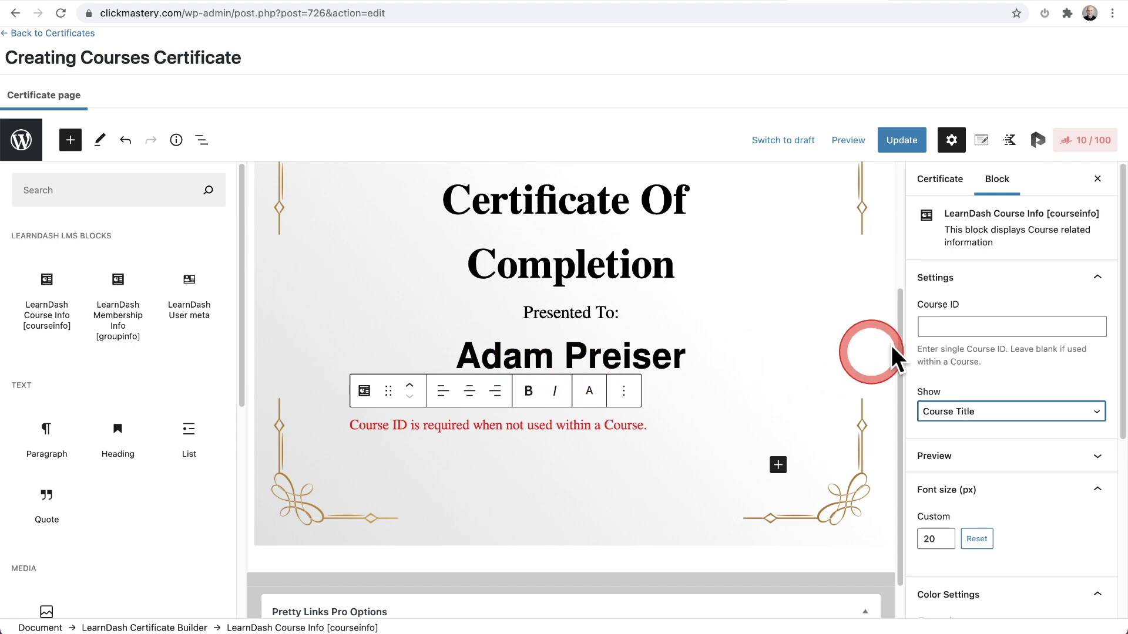
Step: Look up the ID of the Creating Courses course in the LearnDash Courses list
left_click(958, 327)
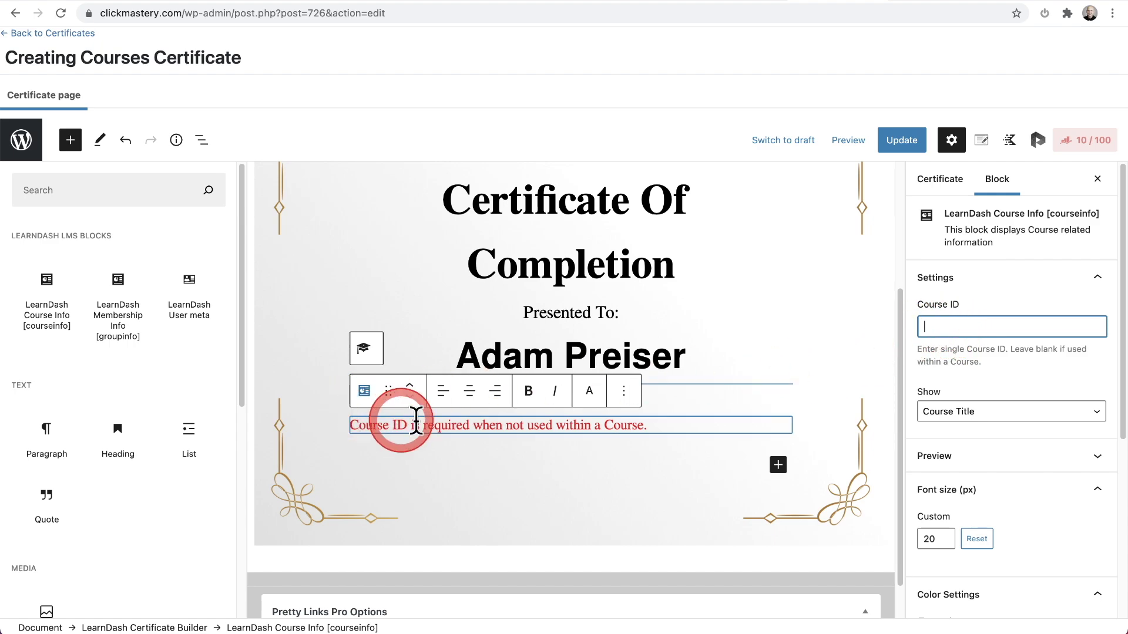
left_click(942, 335)
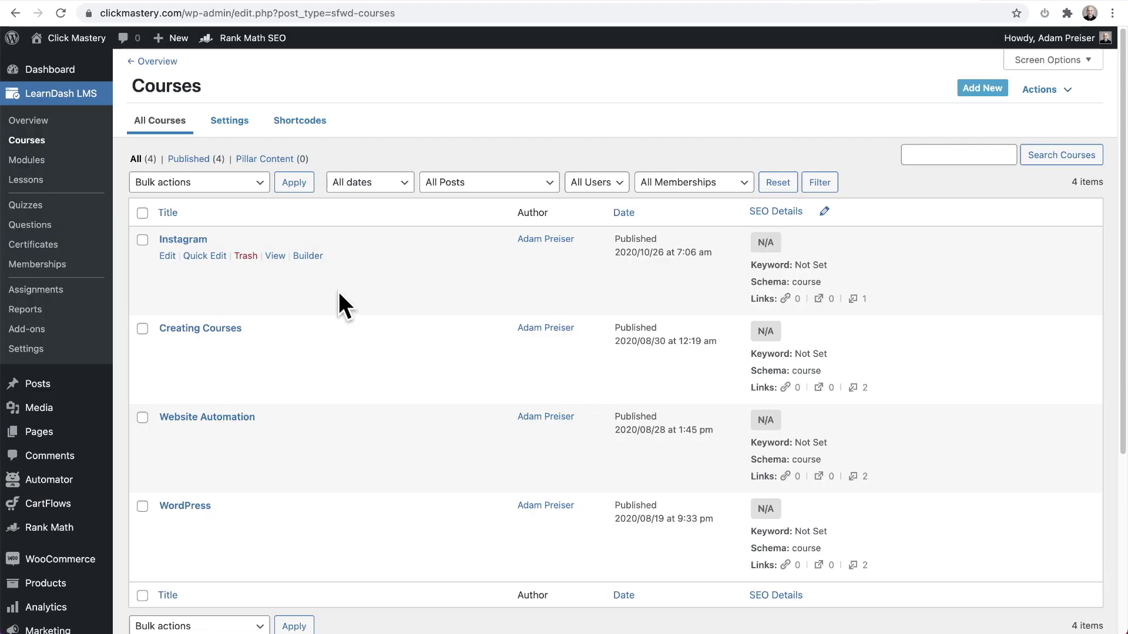
left_click(338, 291)
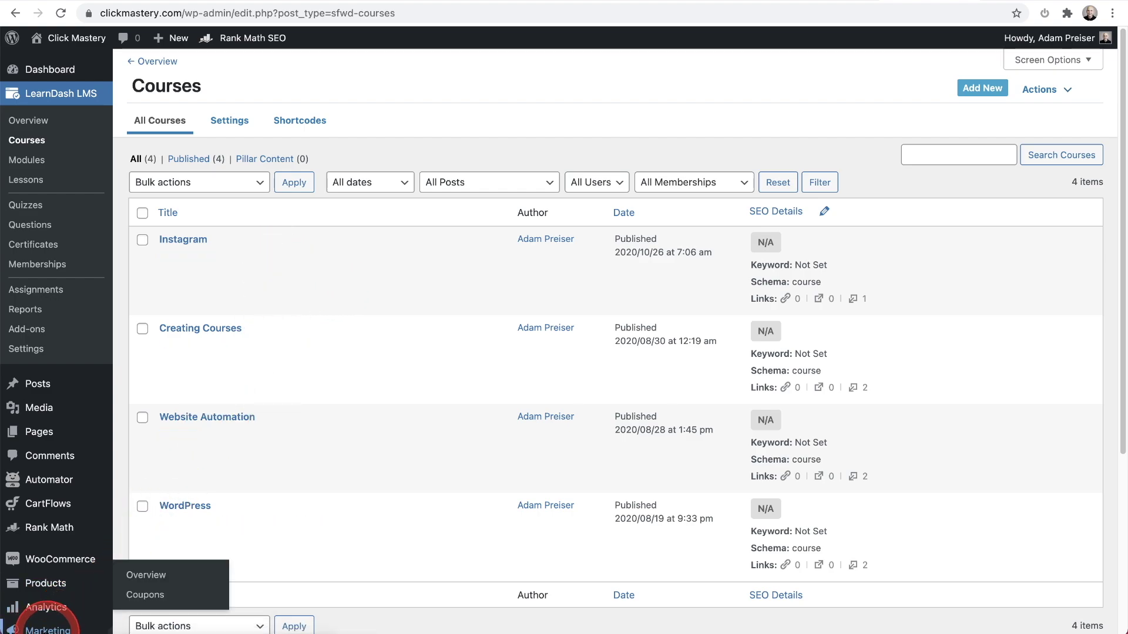
left_click(82, 630)
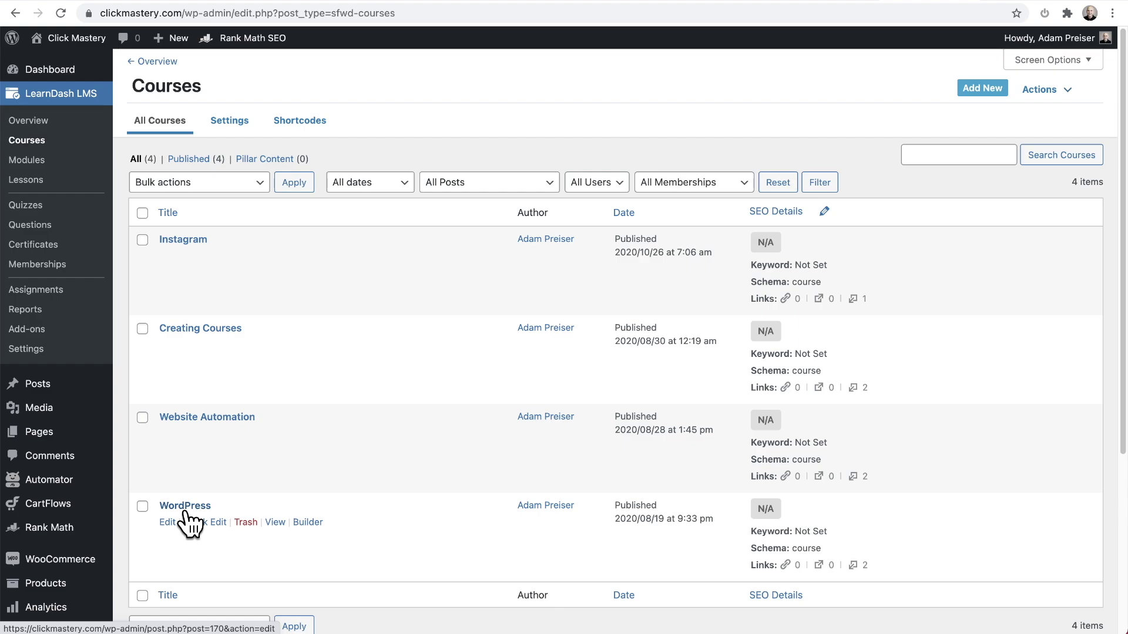
left_click(191, 328)
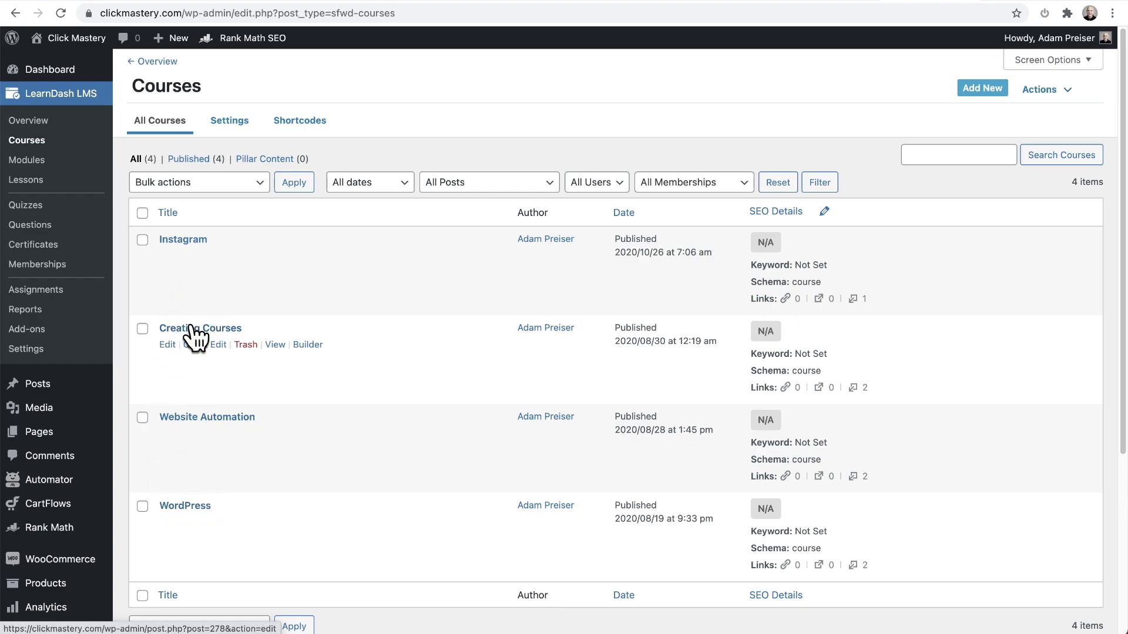
Step: Set the Course Info block's Course ID to 278
left_click(949, 326)
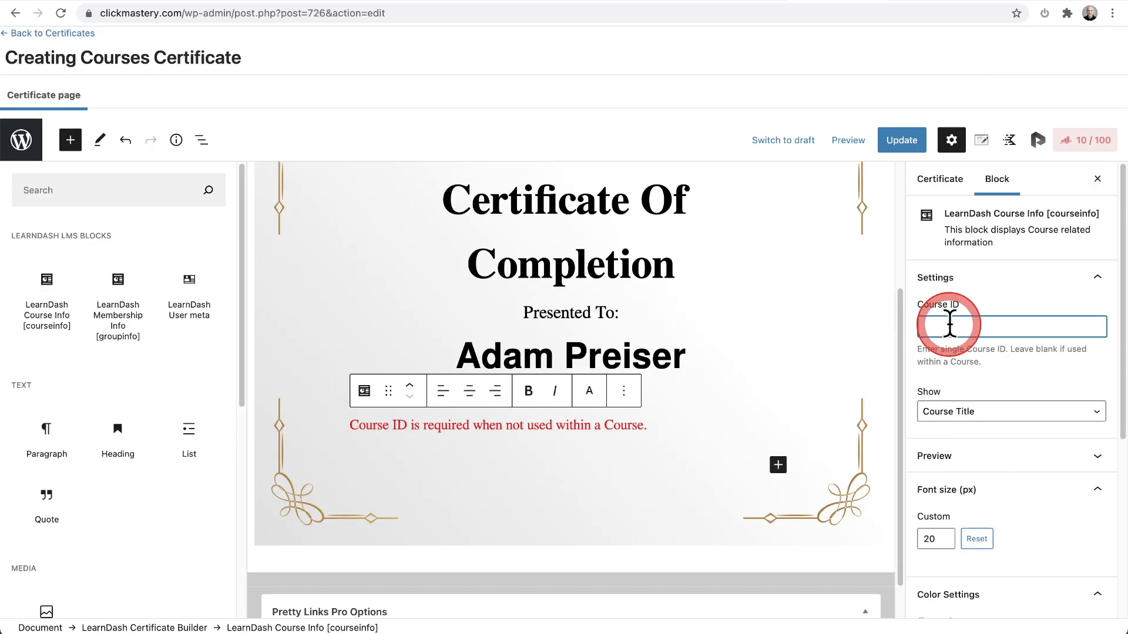
type("278")
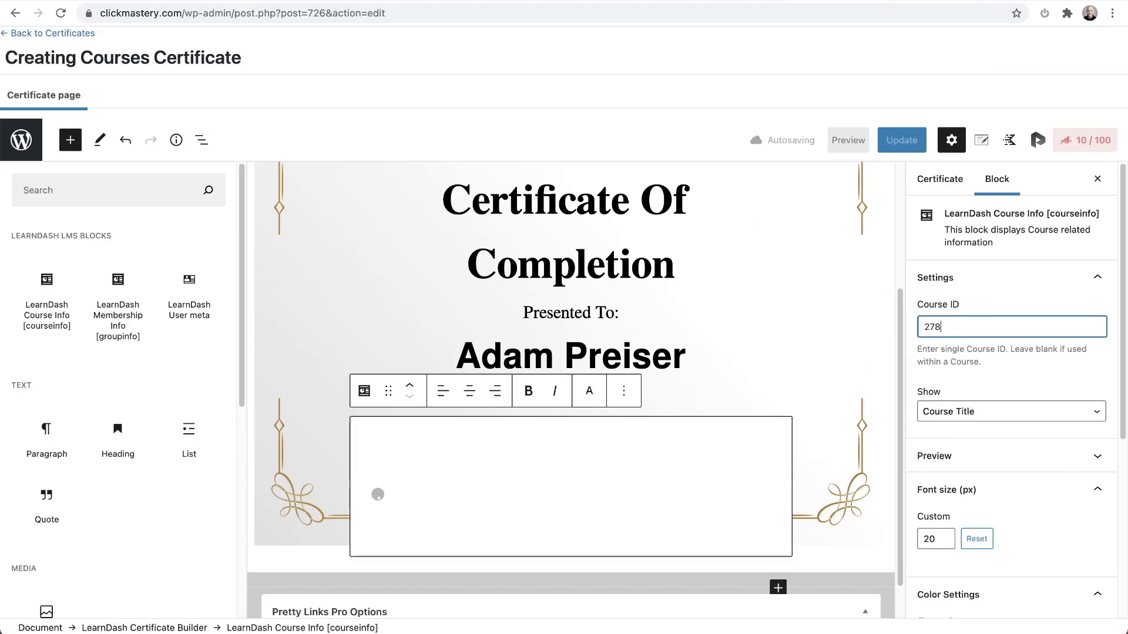
left_click(939, 317)
left_click(348, 423)
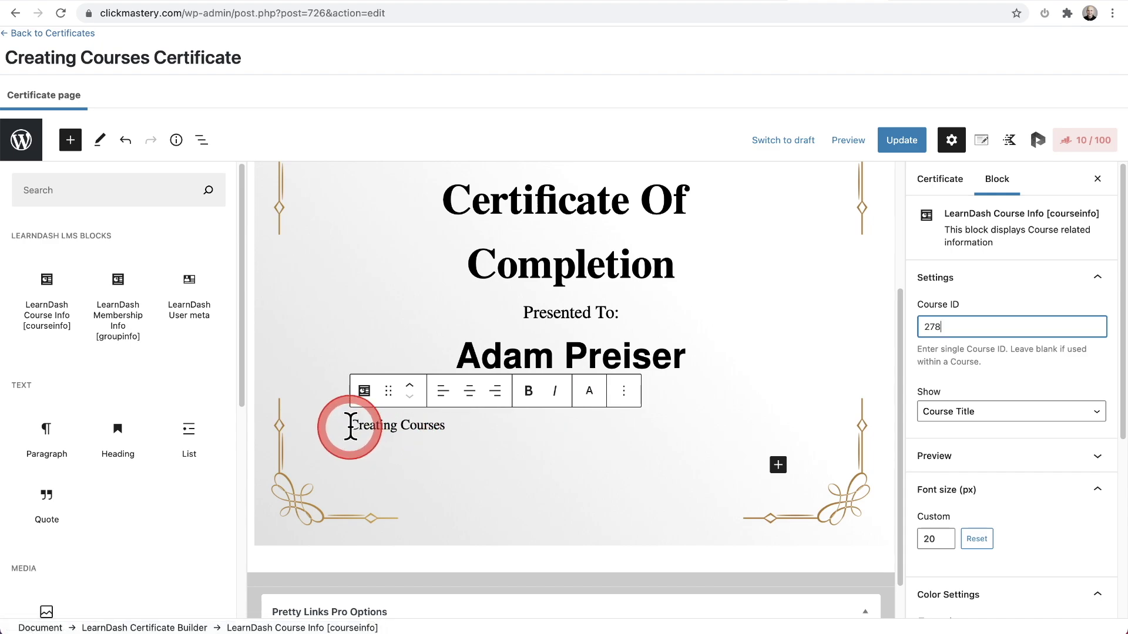
Step: Clear the Course ID of the LearnDash Course Info block so that it is left blank
left_click(443, 427)
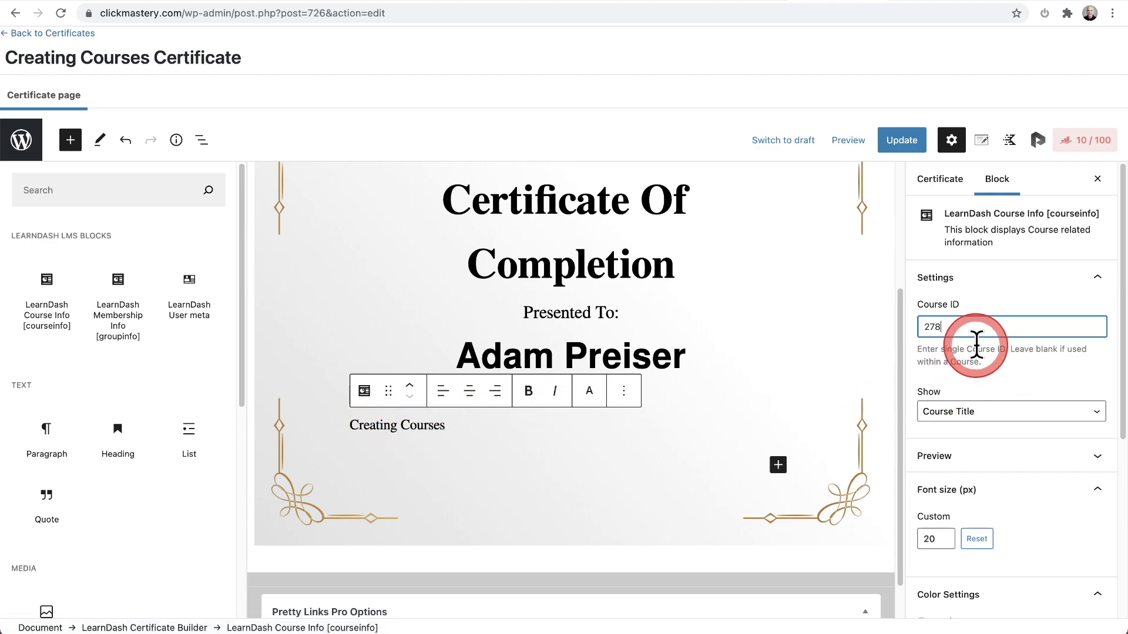
key("BackSpace")
key("BackSpace")
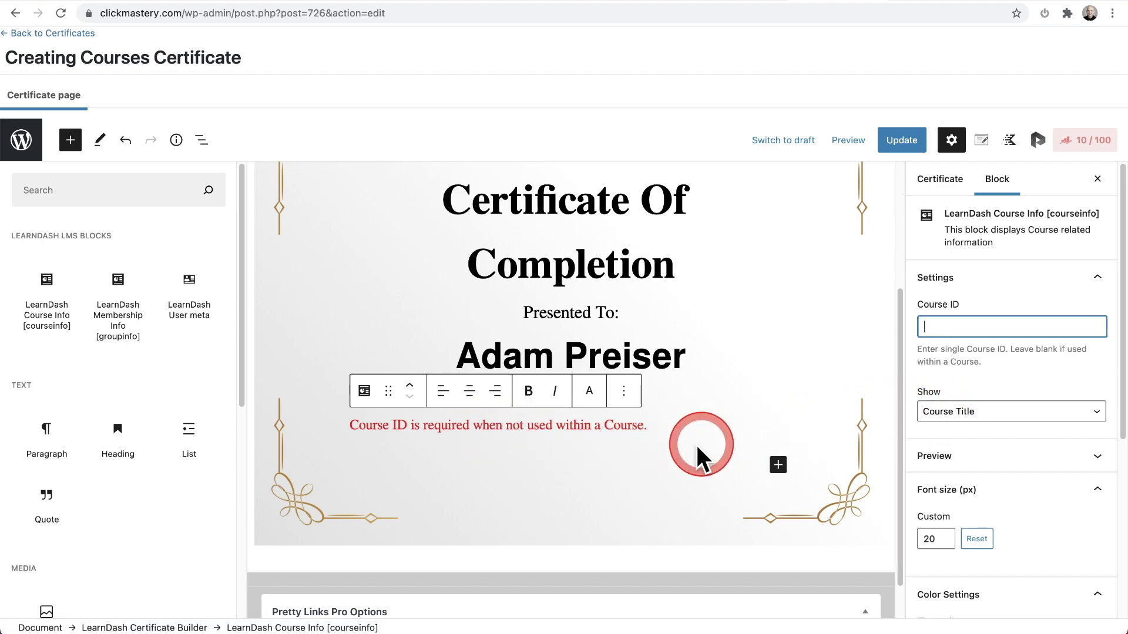
mouse_move(219, 283)
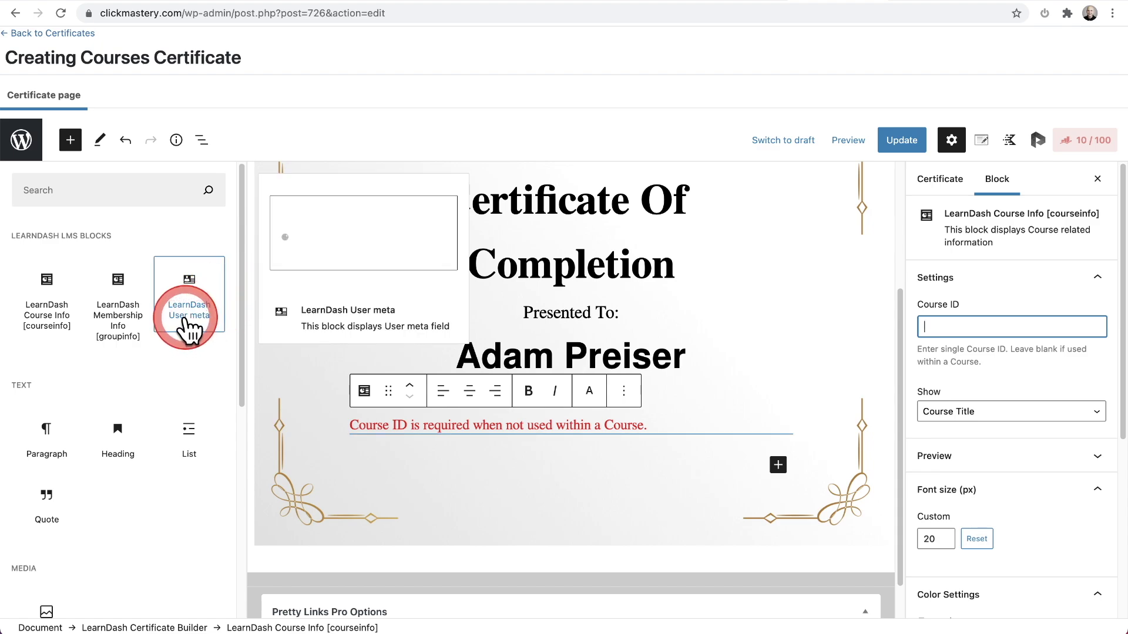
mouse_move(116, 332)
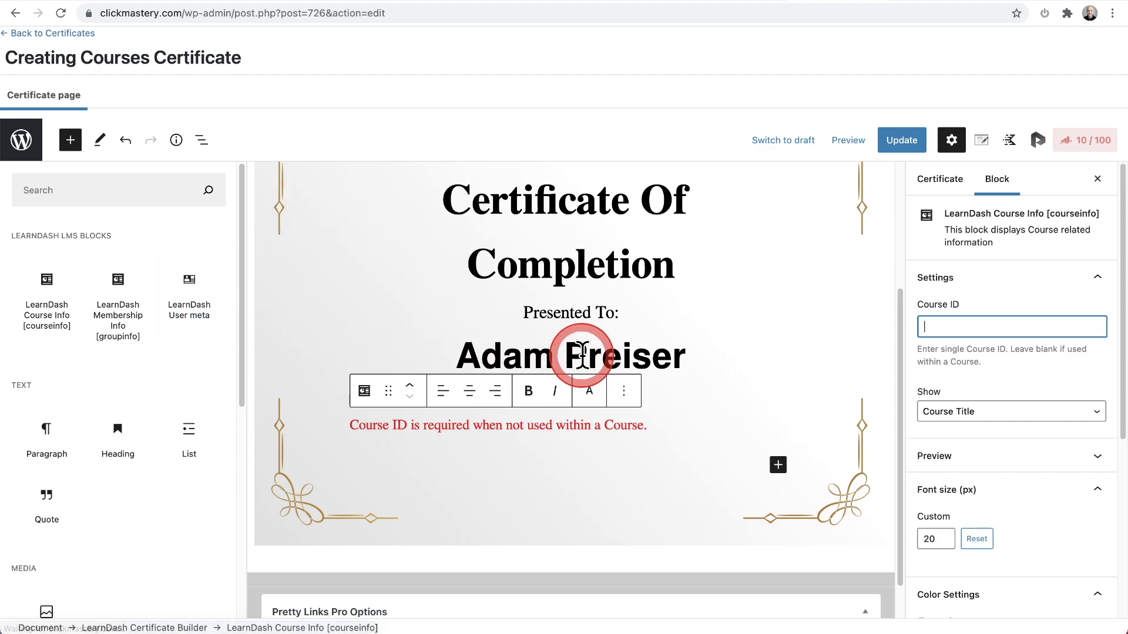
mouse_move(56, 323)
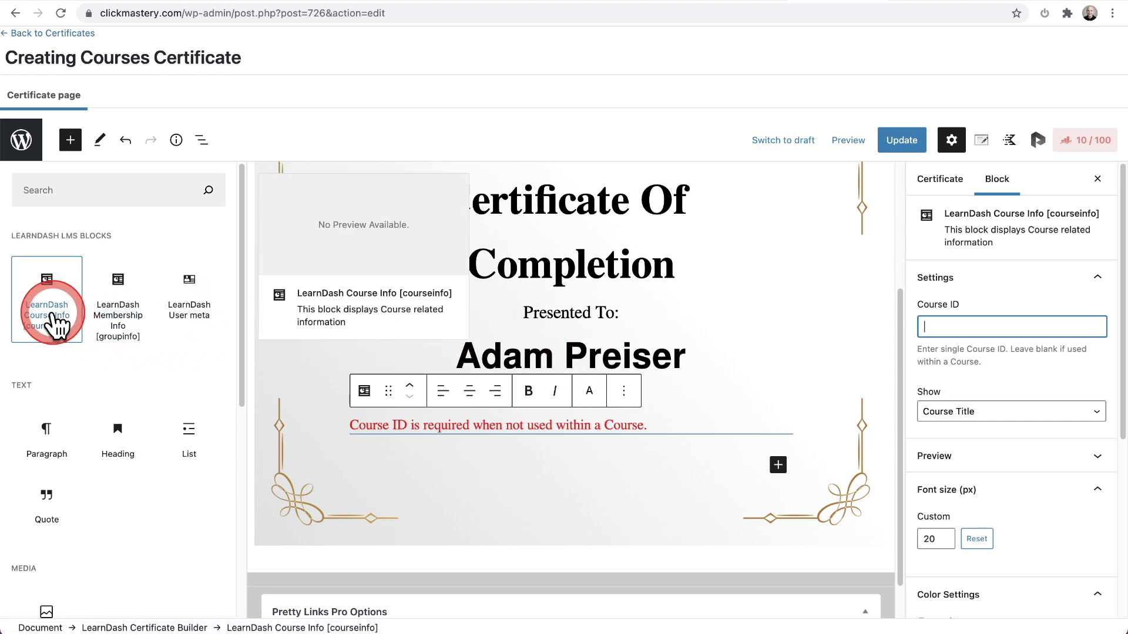
left_click_drag(54, 317, 801, 214)
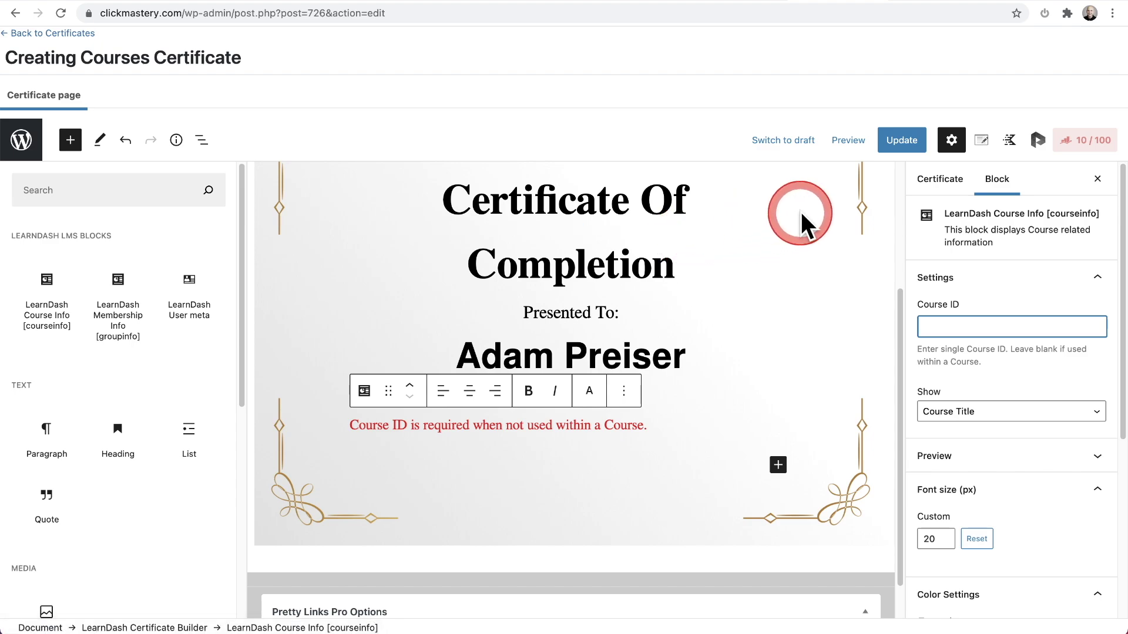
Step: Update the certificate and preview it as a PDF in a new tab
left_click(903, 143)
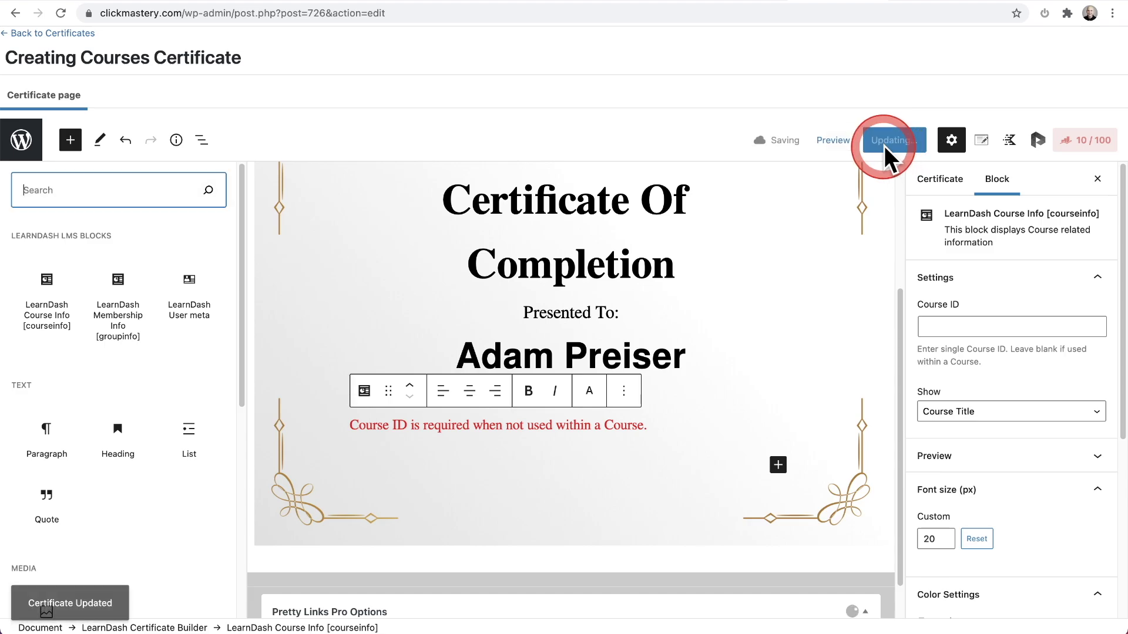
left_click(837, 141)
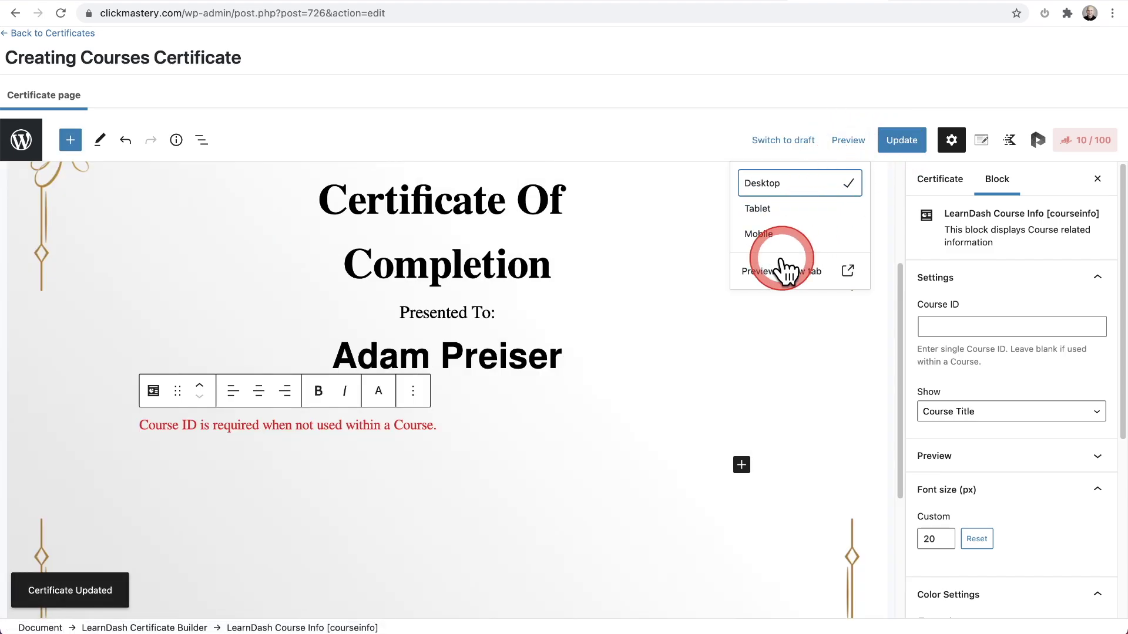
left_click(771, 272)
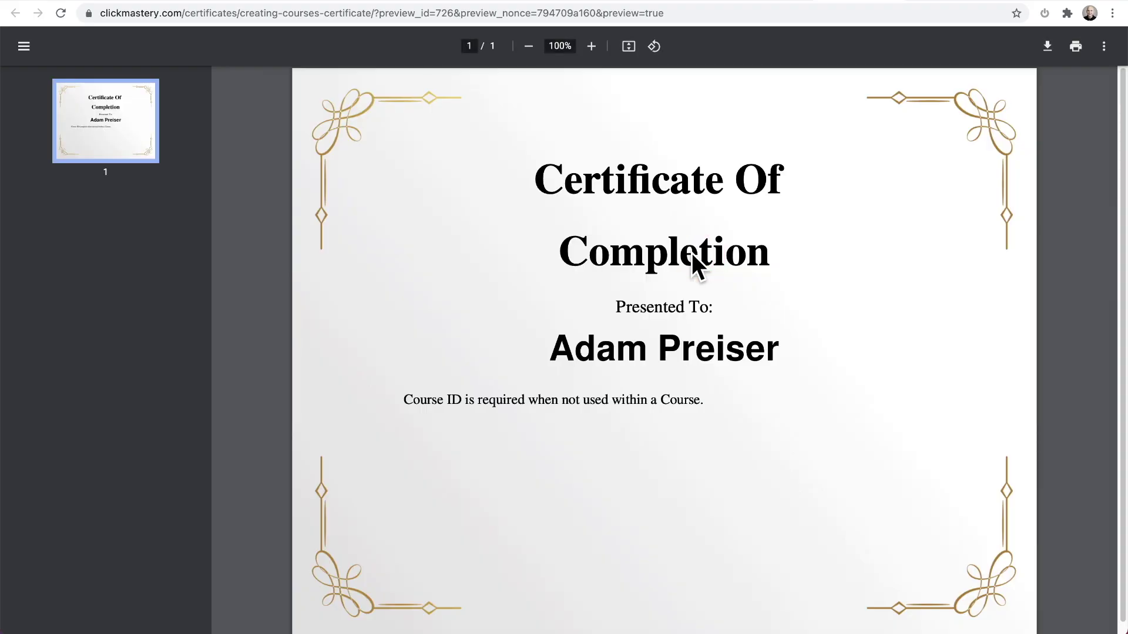
left_click(692, 253)
left_click(614, 388)
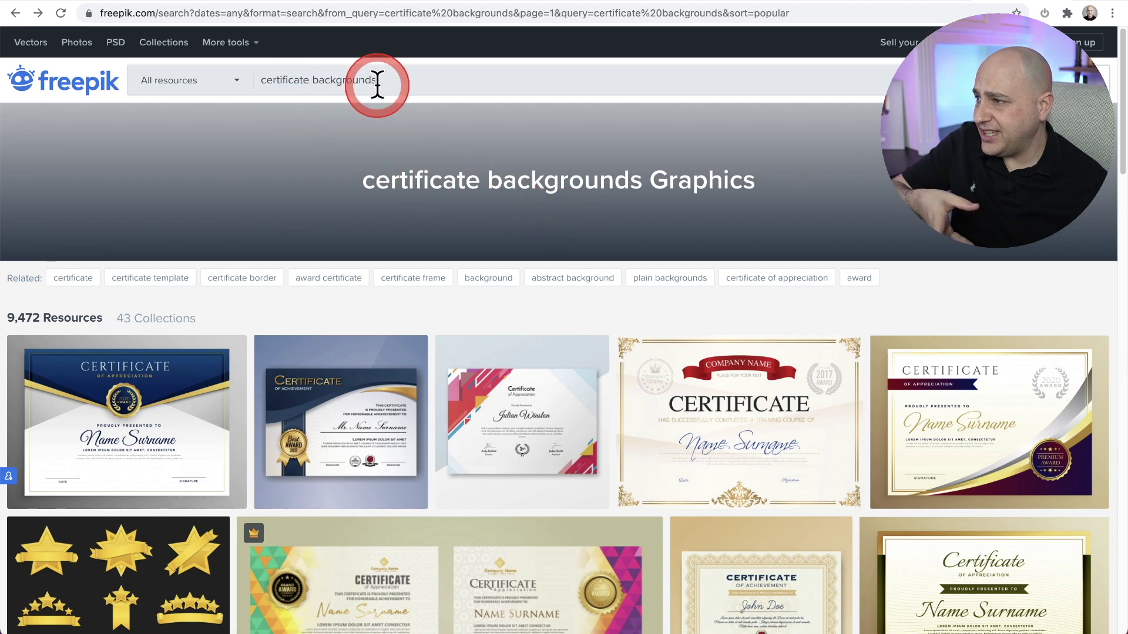
Step: Browse Freepik's search results for certificate backgrounds to compare the available certificate designs
scroll(454, 182, "down", 1)
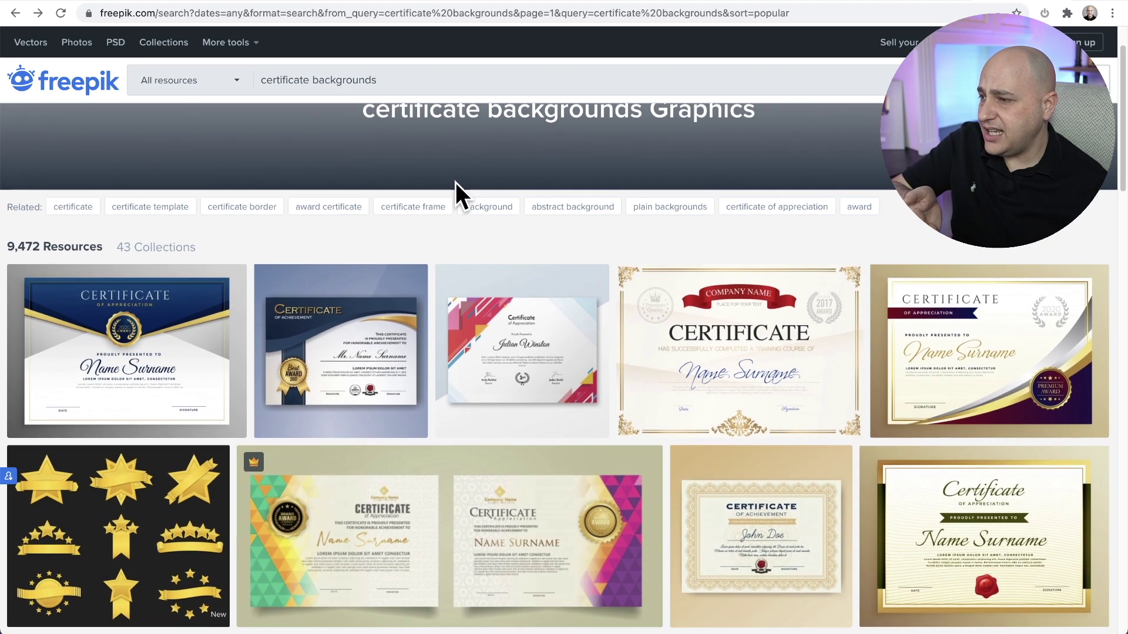
scroll(461, 252, "down", 3)
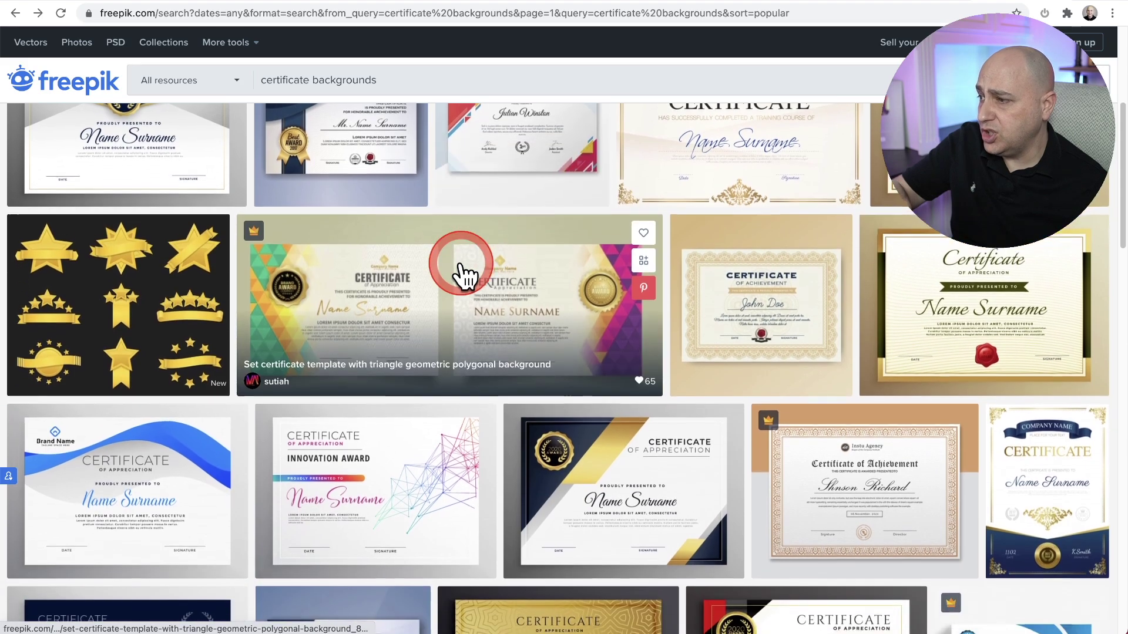
scroll(461, 271, "down", 4)
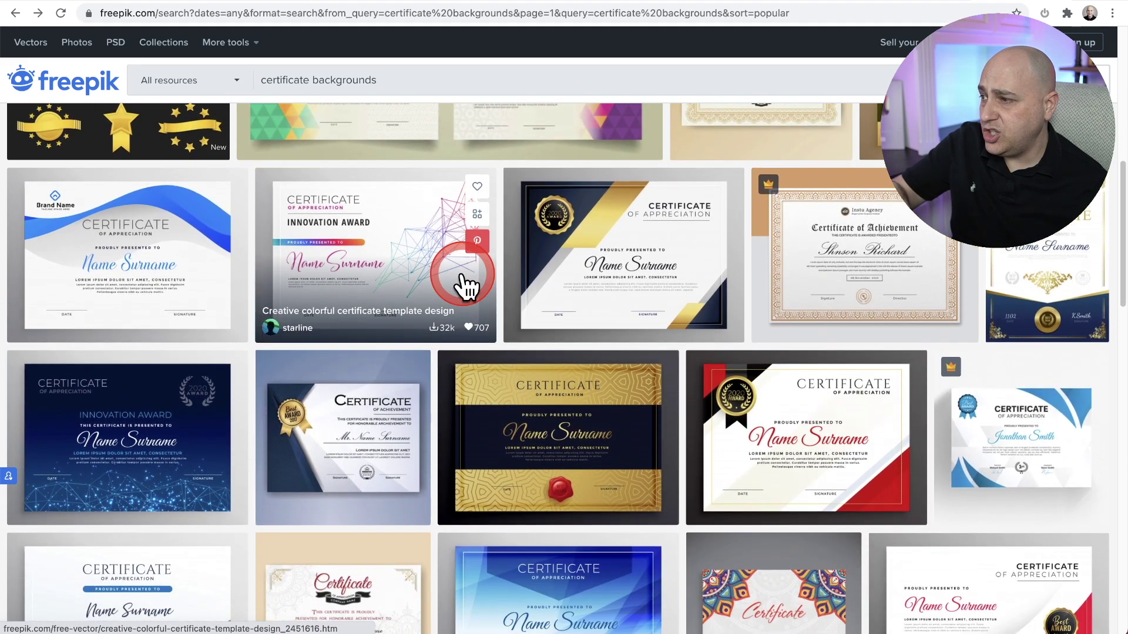
scroll(464, 286, "down", 3)
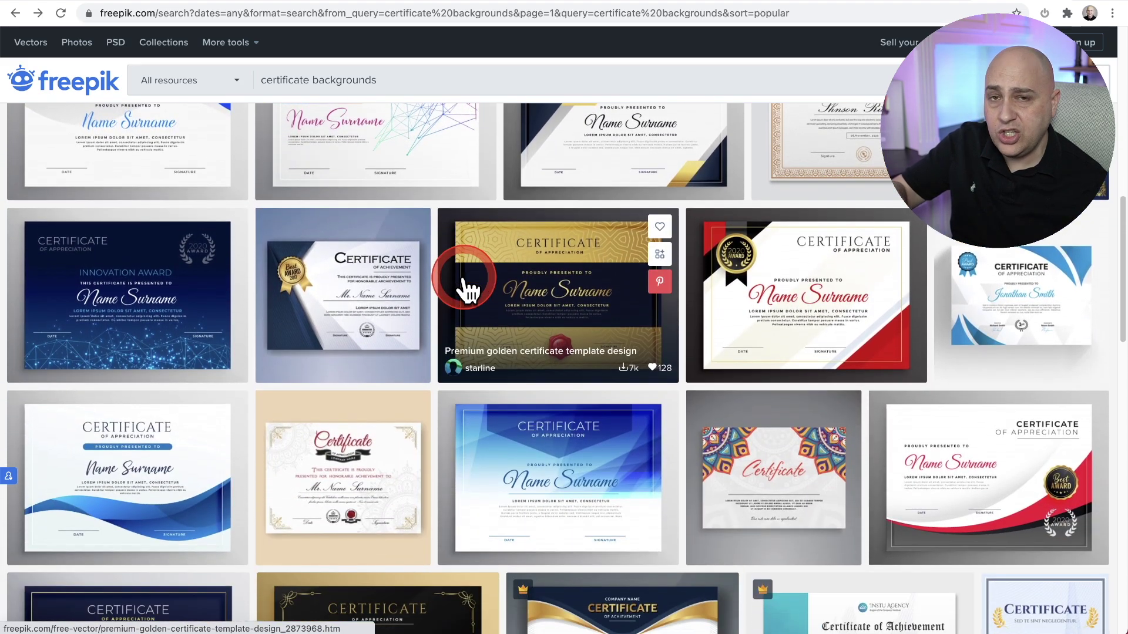
scroll(464, 288, "down", 1)
scroll(467, 293, "down", 2)
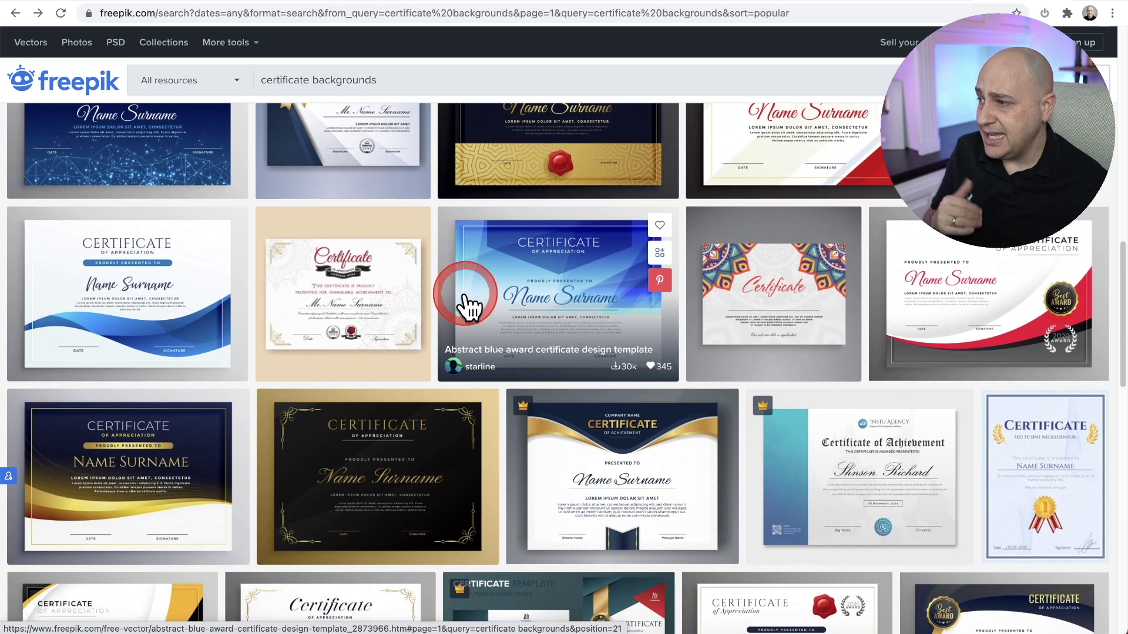
scroll(467, 305, "down", 3)
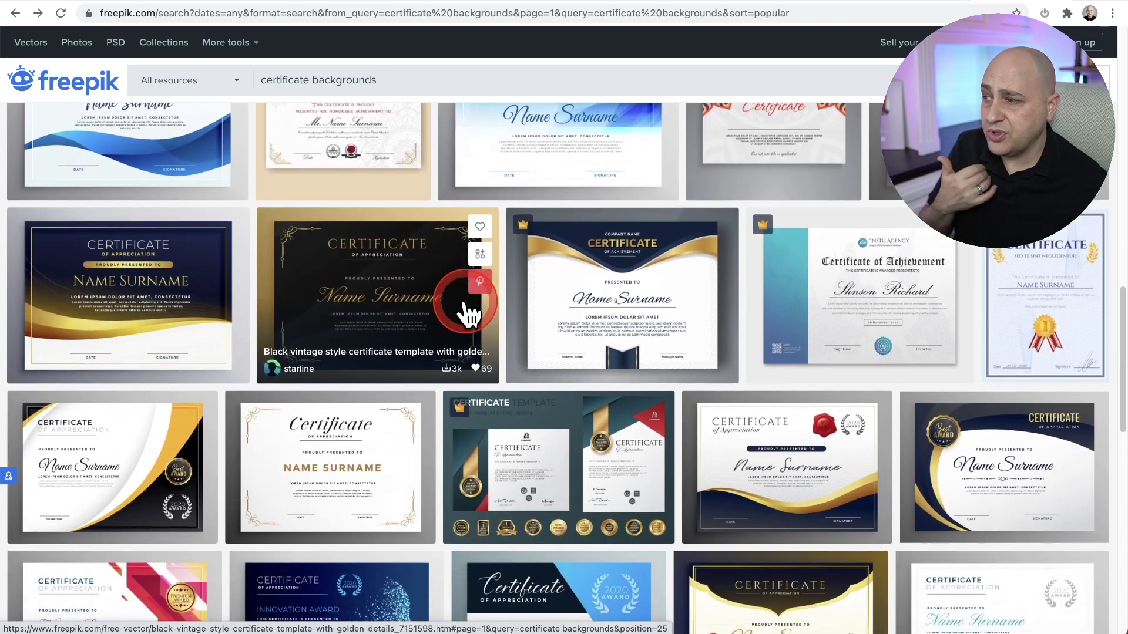
scroll(464, 311, "down", 3)
scroll(466, 311, "up", 2)
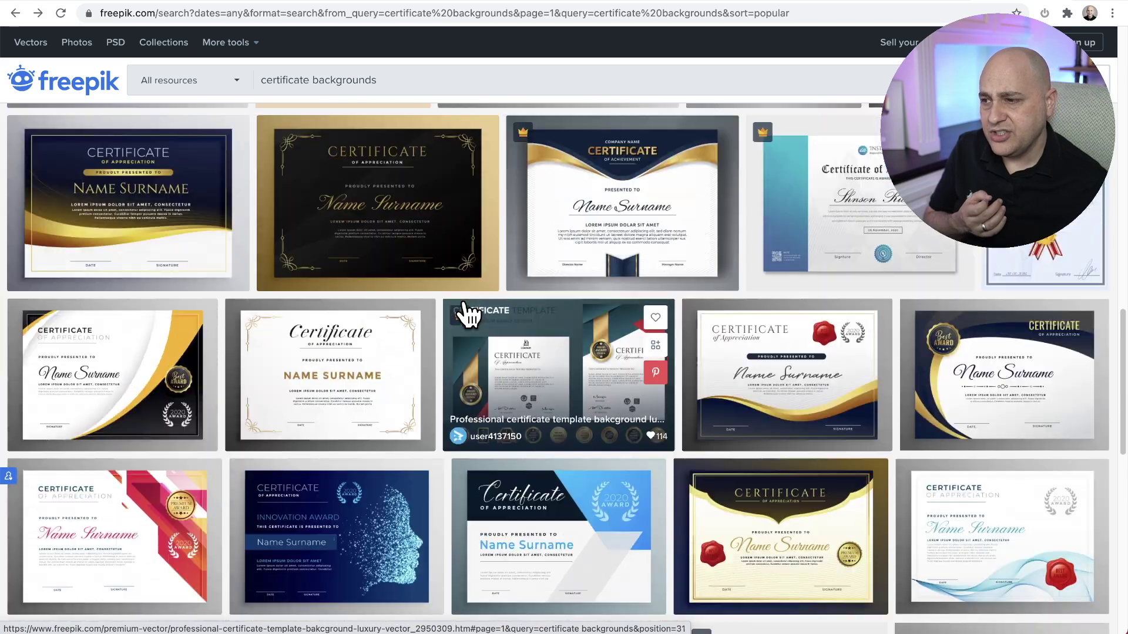
scroll(464, 311, "up", 10)
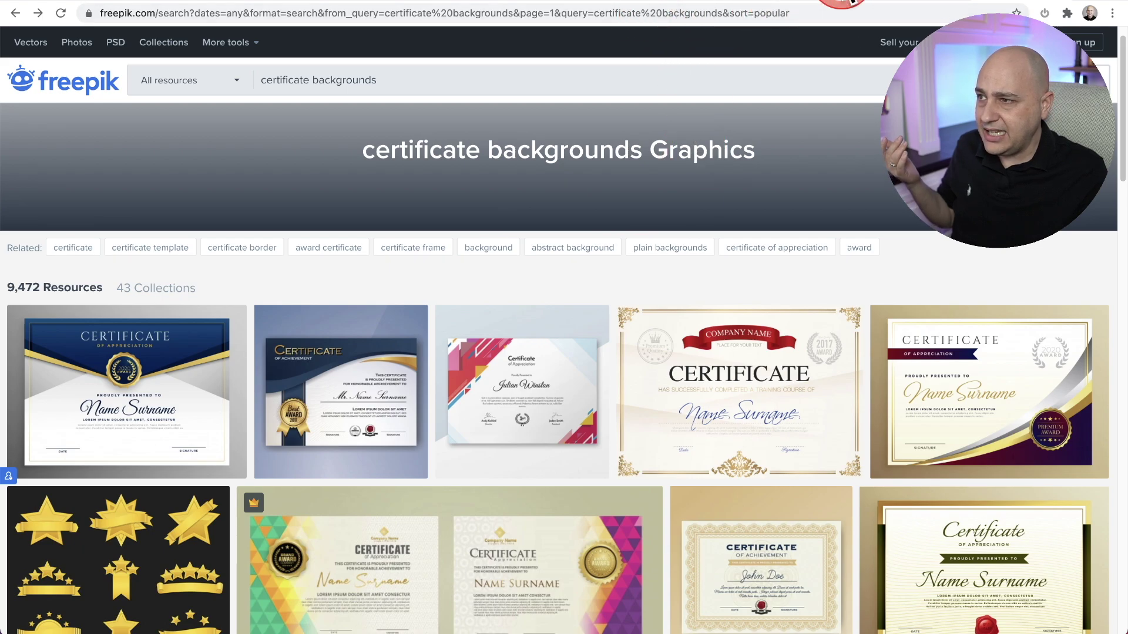
Step: Return to the WordPress certificate editor and select the recipient's display name block
left_click(846, 3)
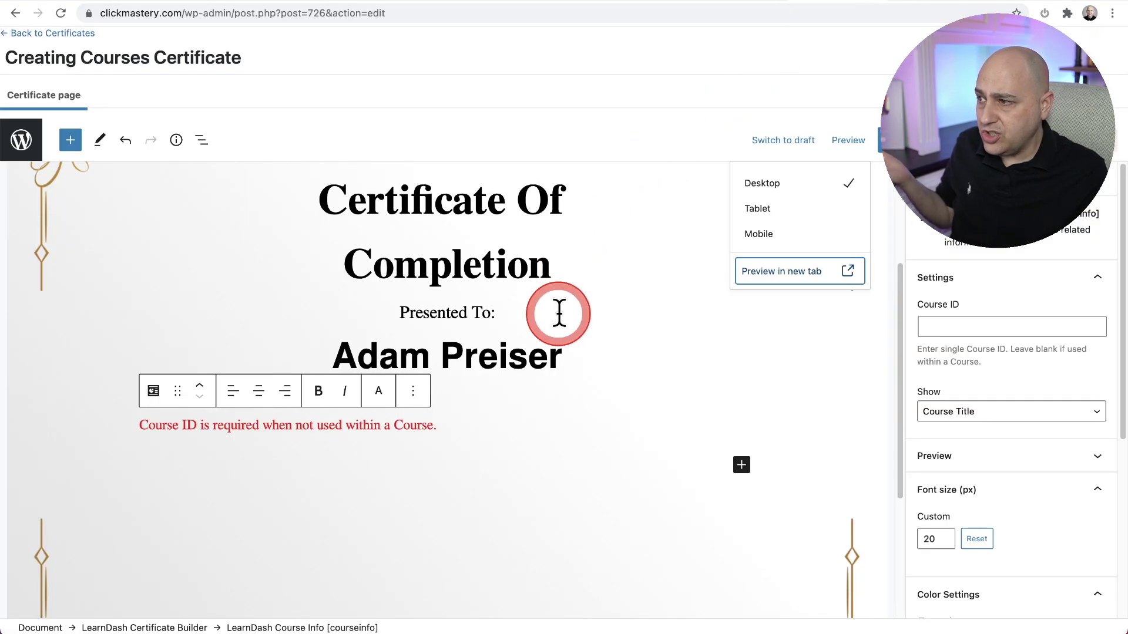
scroll(557, 312, "up", 3)
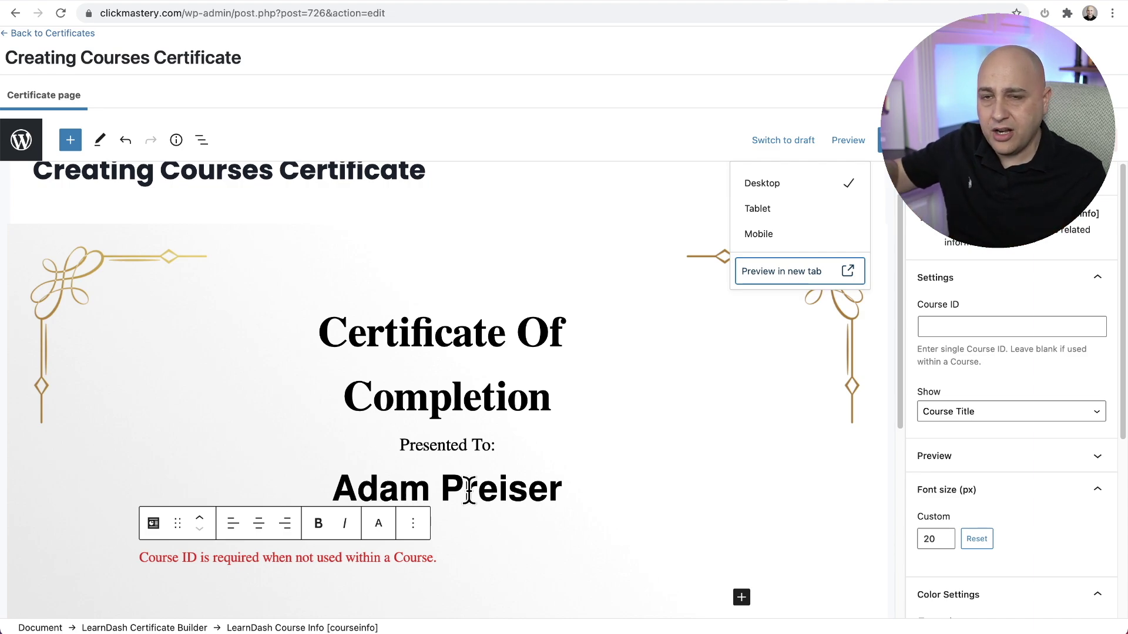
left_click_drag(465, 491, 505, 488)
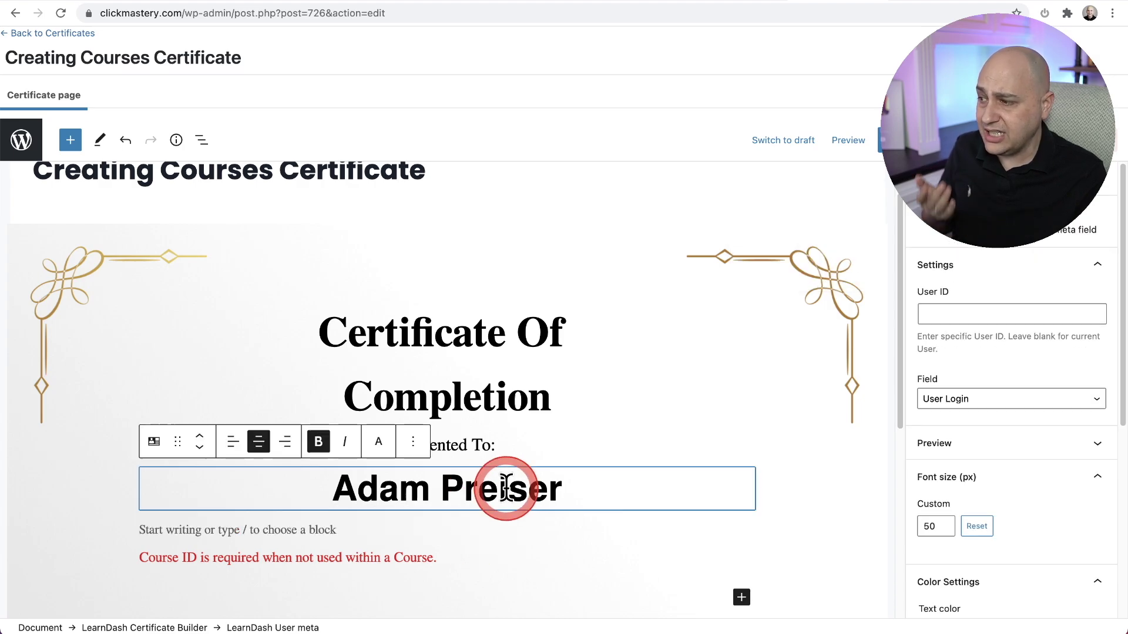
Step: Switch back to the Freepik results and open the elegant blue and gold diploma certificate template
left_click(752, 99)
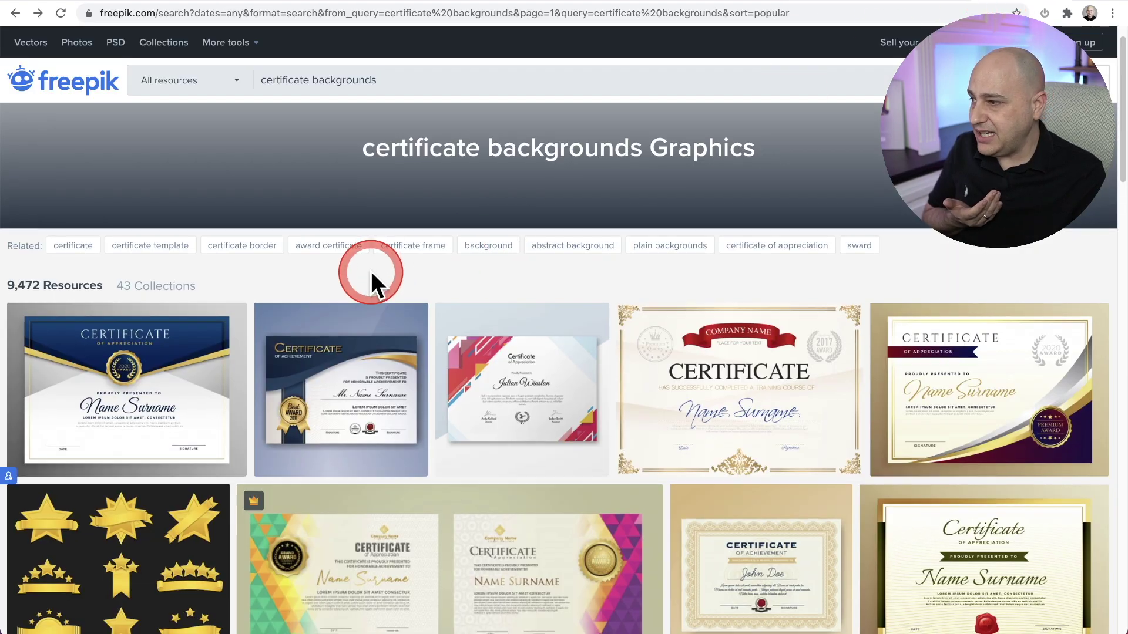
scroll(372, 271, "down", 1)
left_click(159, 345)
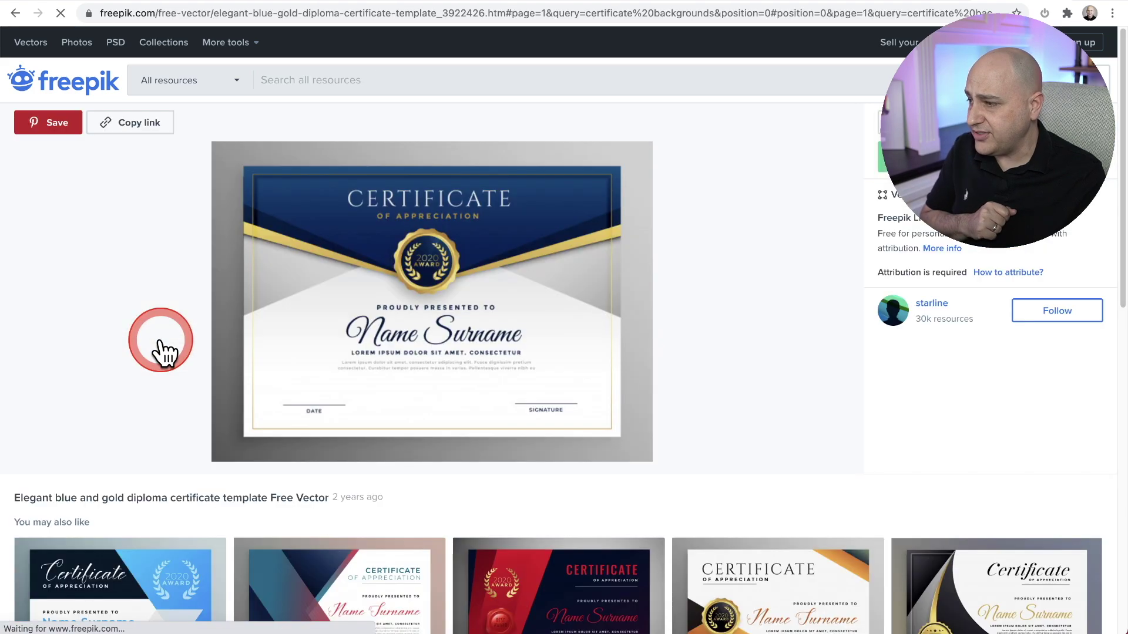
Step: Examine the template's layout: title, seal, recipient name, description text, and the date and signature lines
left_click(304, 381)
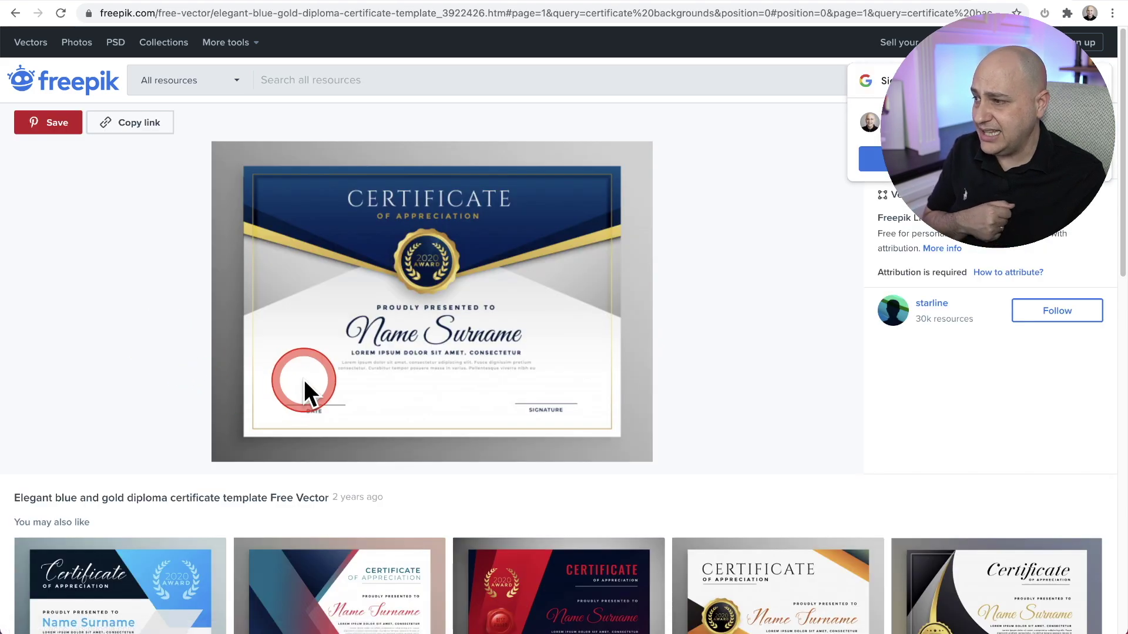
left_click(417, 176)
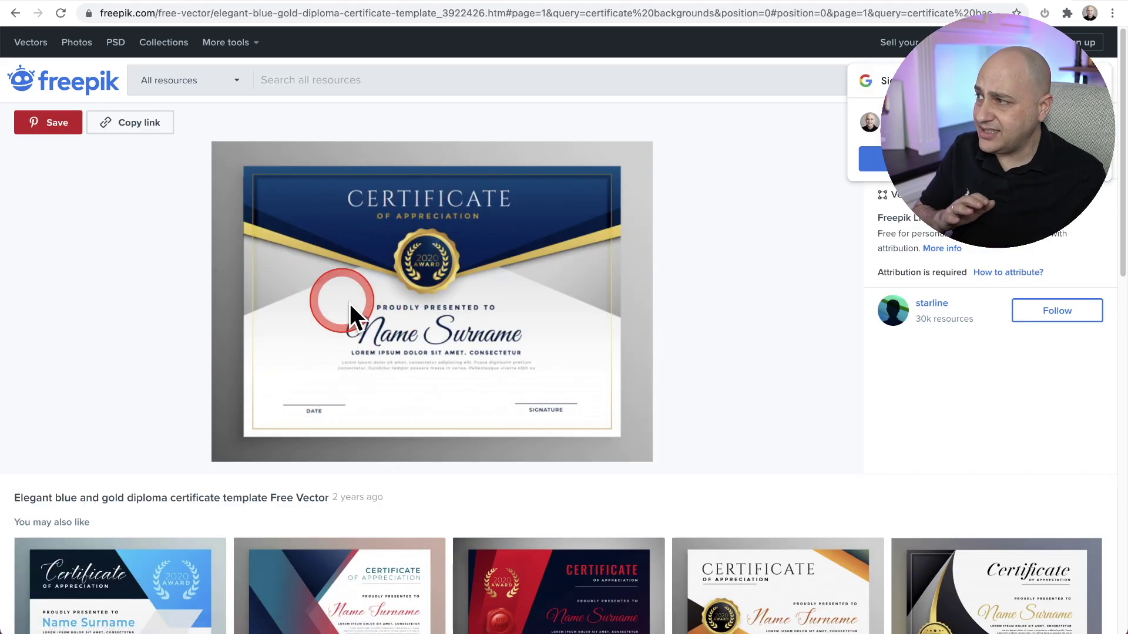
left_click(469, 318)
left_click(390, 417)
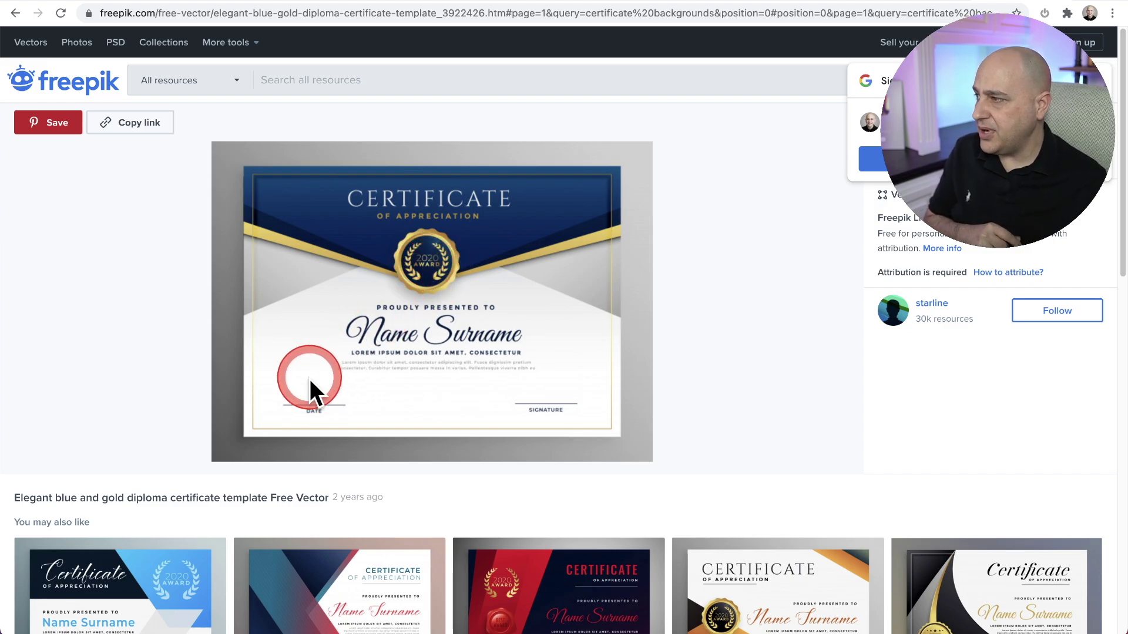
left_click(517, 403)
left_click(324, 417)
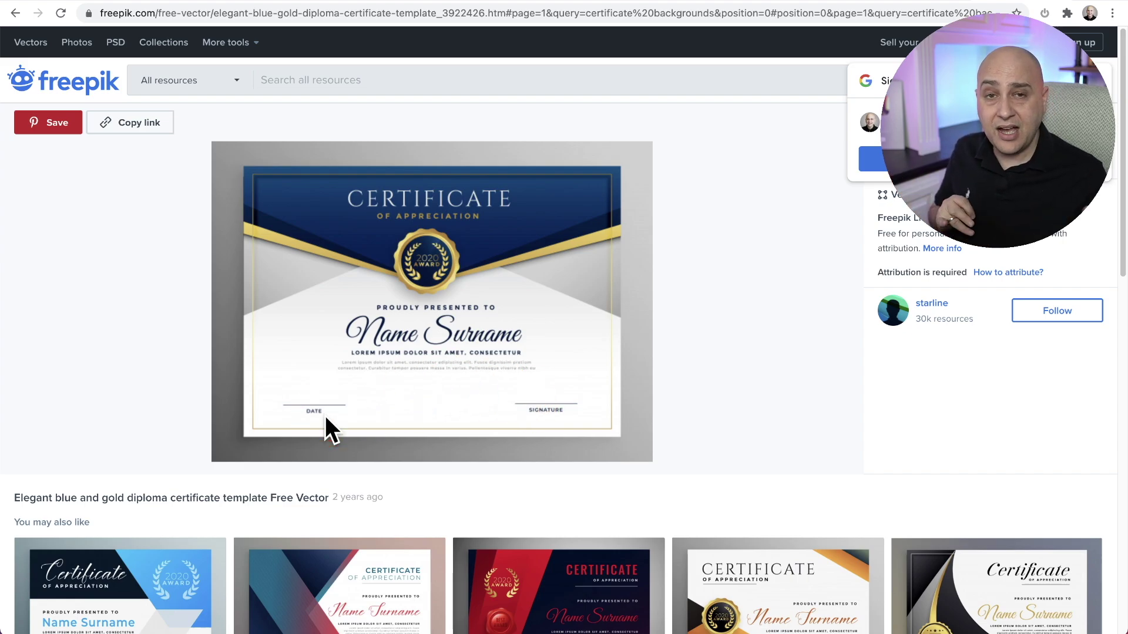
left_click(341, 345)
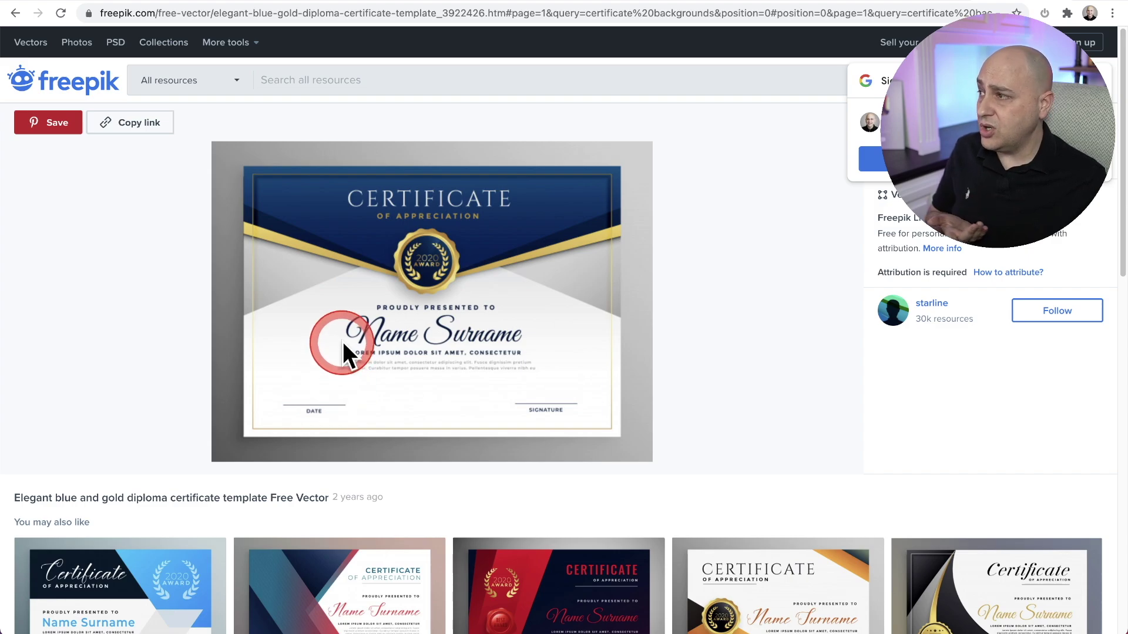
left_click(454, 342)
left_click(506, 335)
left_click(418, 370)
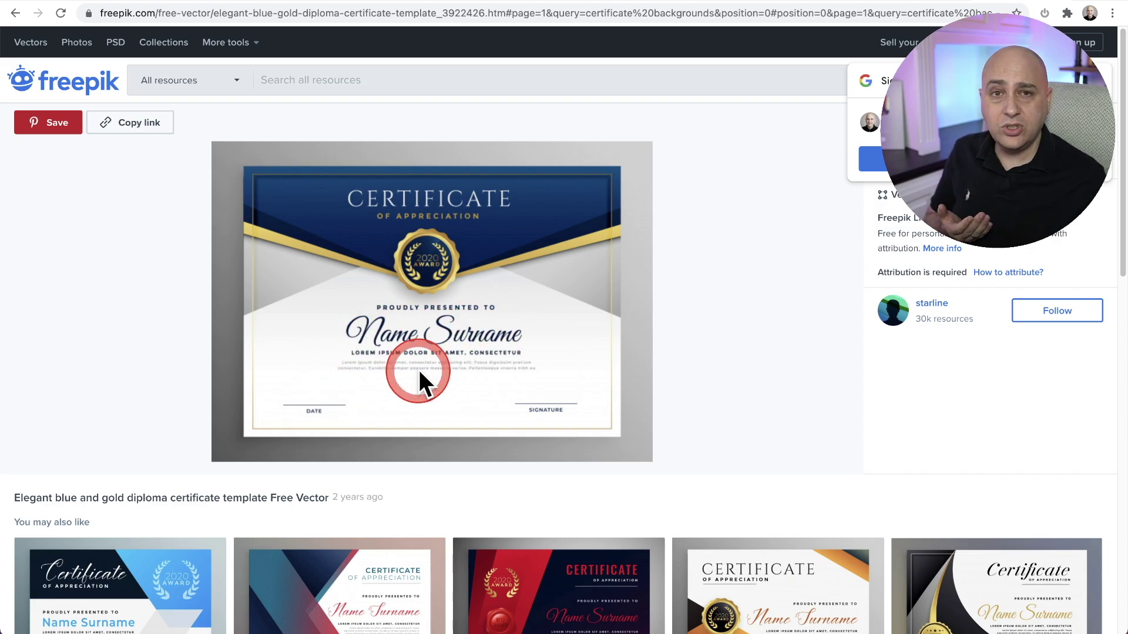